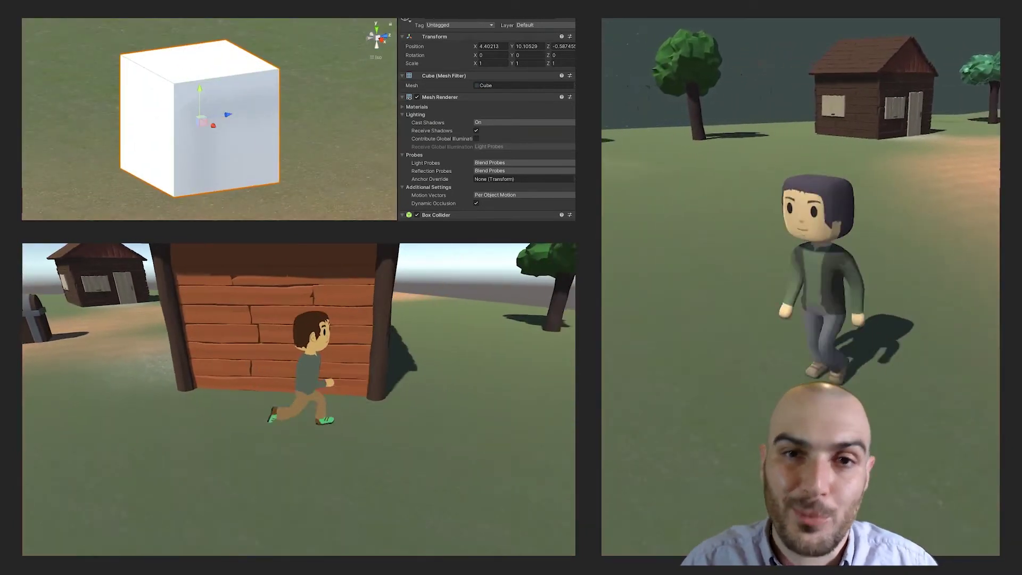
Reset the cube's Transform to its default values and focus the scene view on the cube
scroll(146, 151, "down", 5)
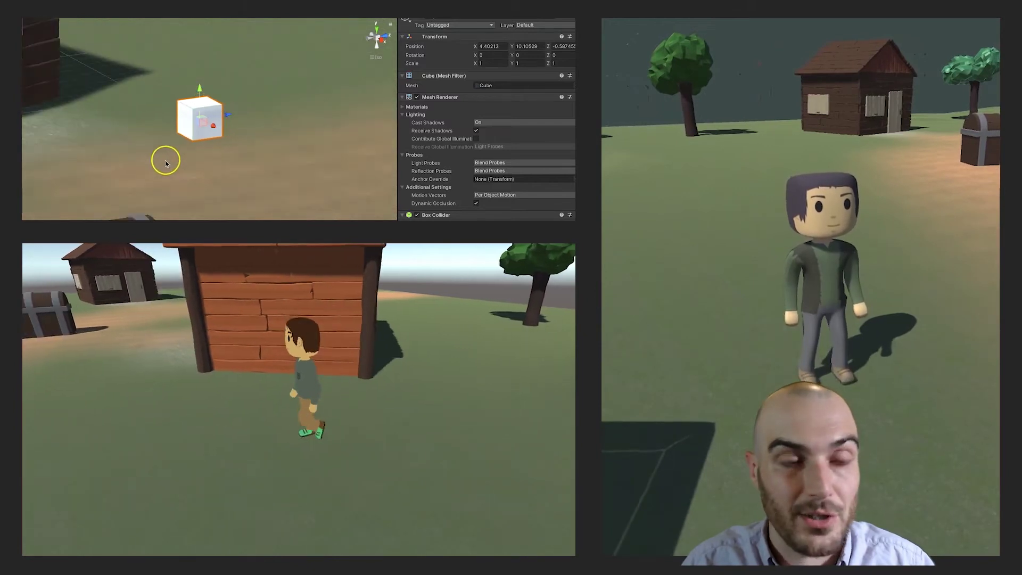
left_click_drag(212, 182, 326, 149, "alt")
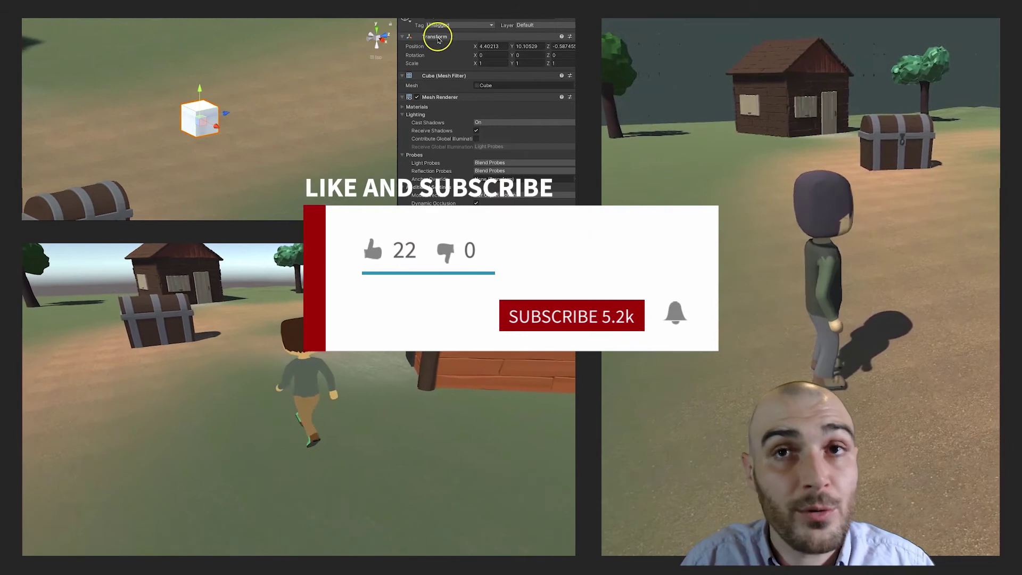
right_click(436, 35)
left_click(447, 44)
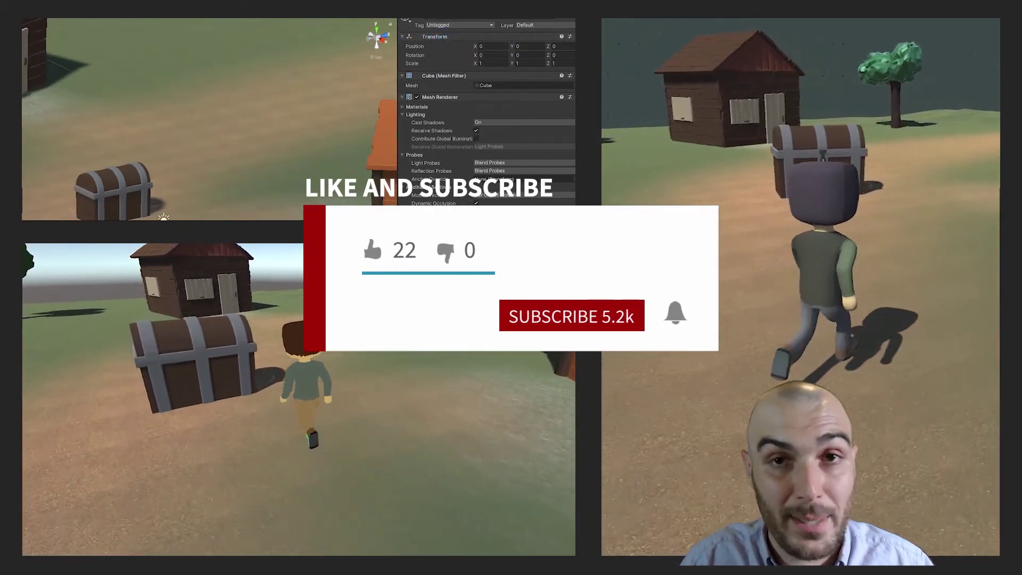
key("f")
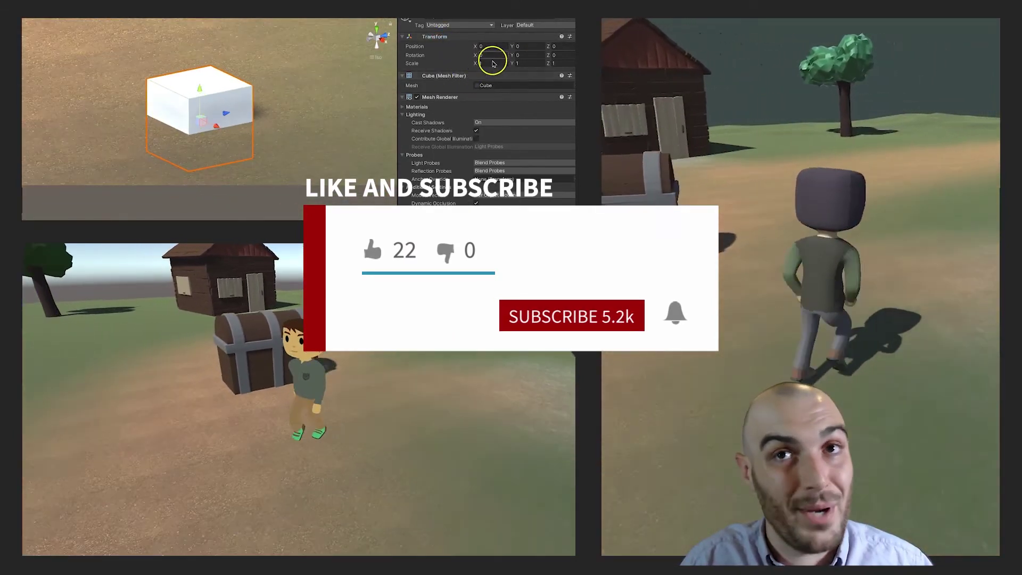
Set the cube's scale to 2 on the X, Y and Z axes
left_click(489, 63)
type("2")
key("Tab")
type("2")
key("Tab")
type("2")
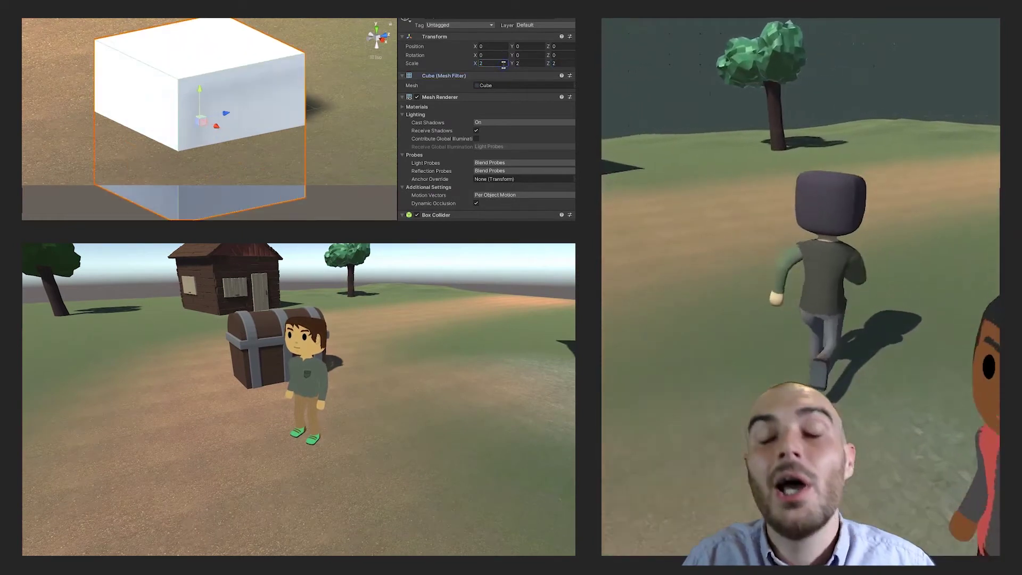
Raise the cube to about Y 1.81 and shift it along the Z axis to about 3.4
scroll(197, 107, "down", 3)
left_click(197, 89)
left_click_drag(197, 89, 217, 78)
scroll(202, 39, "down", 3)
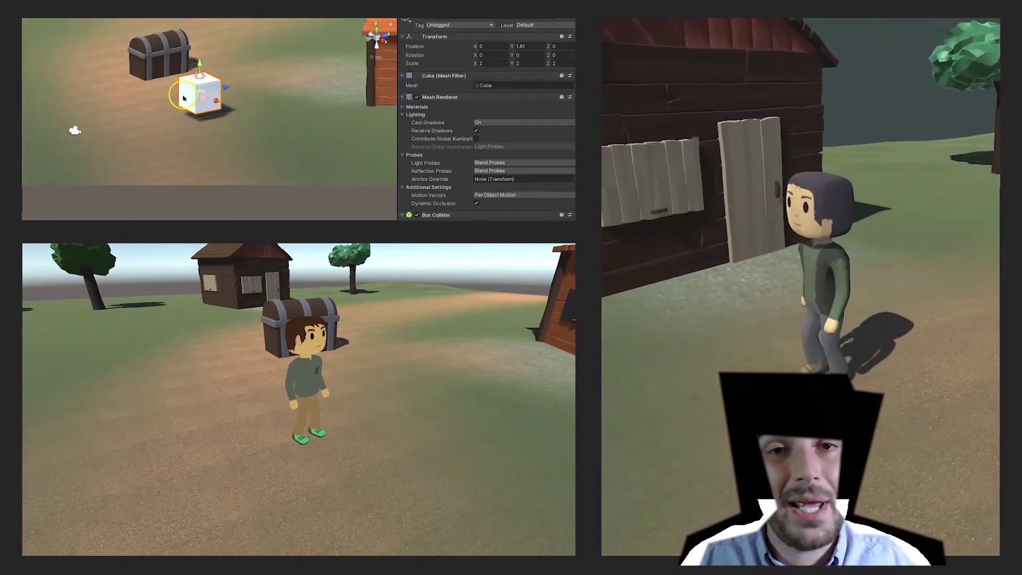
left_click_drag(270, 98, 247, 84)
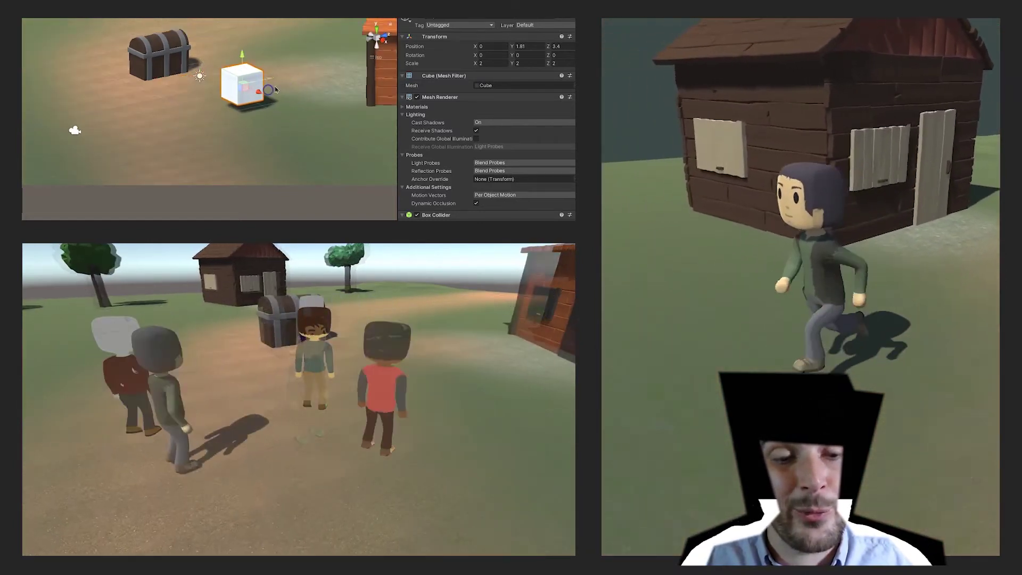
Set the cube's Y and Z position to 0 and raise it along its vertical axis
double_click(539, 46)
type("0")
key("Tab")
type("3.40")
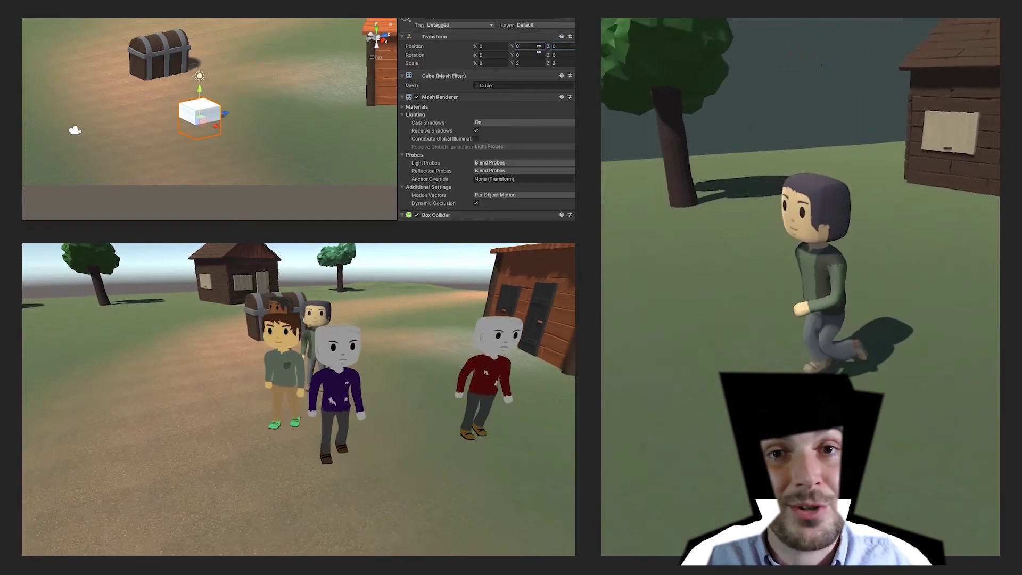
left_click_drag(198, 91, 199, 53)
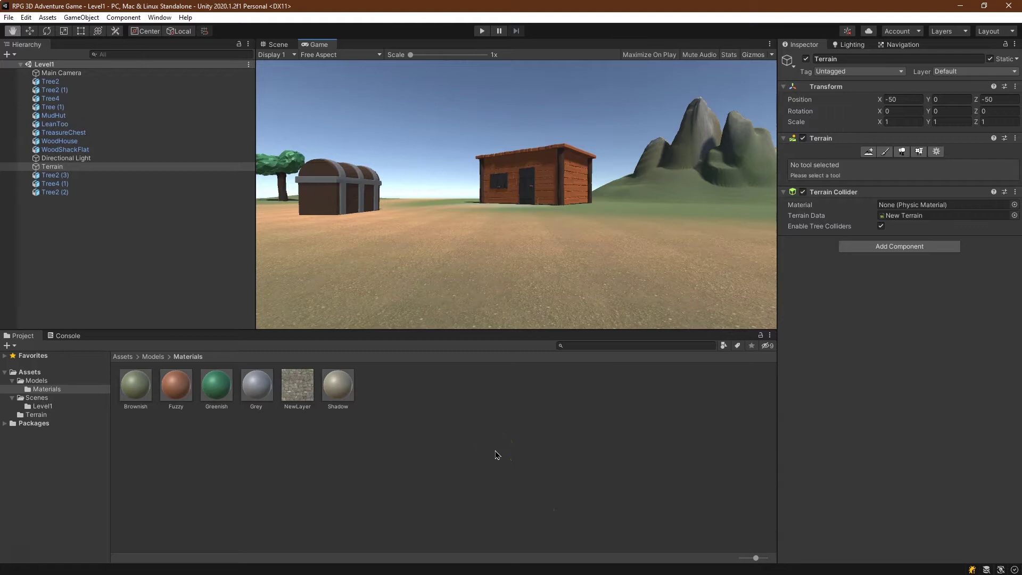
Create an empty game object named Outside in the Level1 scene
left_click(280, 44)
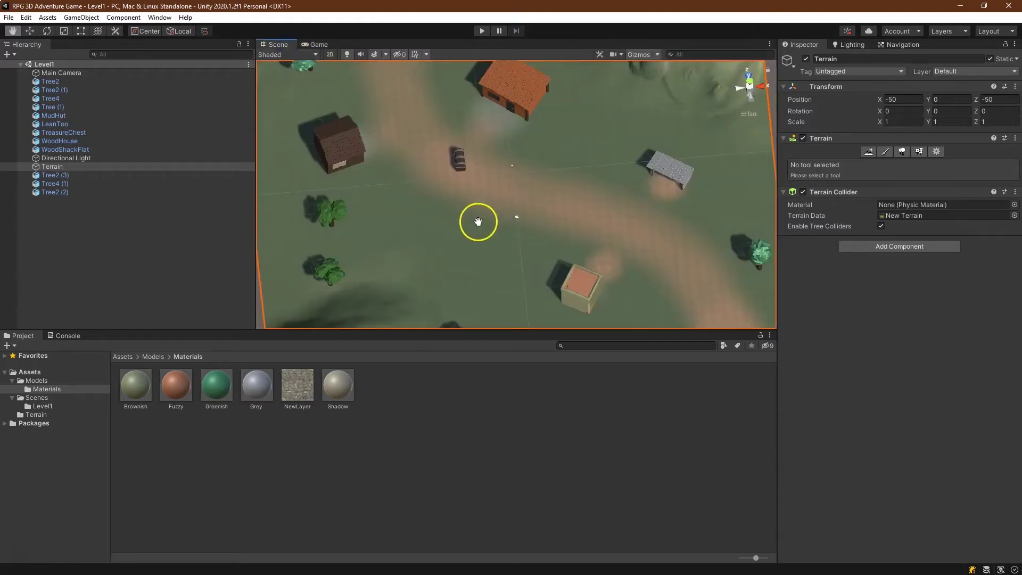
left_click_drag(477, 221, 447, 171, "alt")
scroll(525, 196, "up", 3)
left_click_drag(525, 197, 551, 143, "alt")
scroll(550, 143, "up", 3)
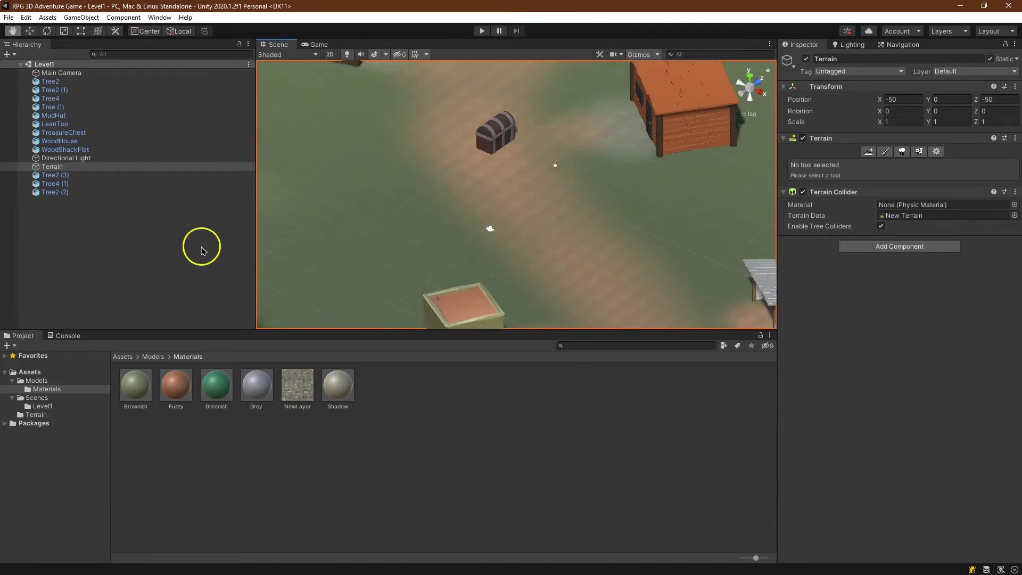
right_click(89, 261)
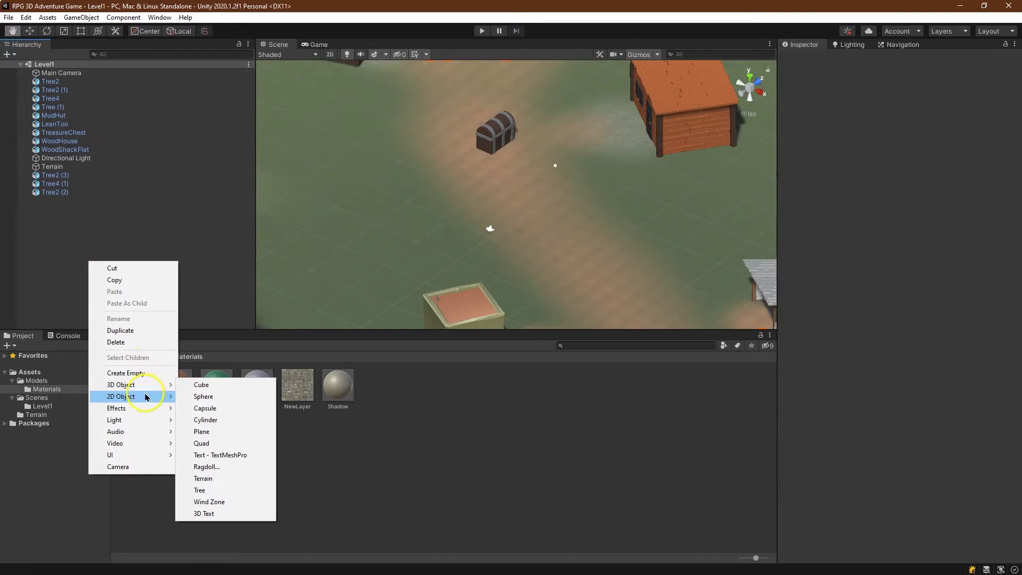
left_click(147, 376)
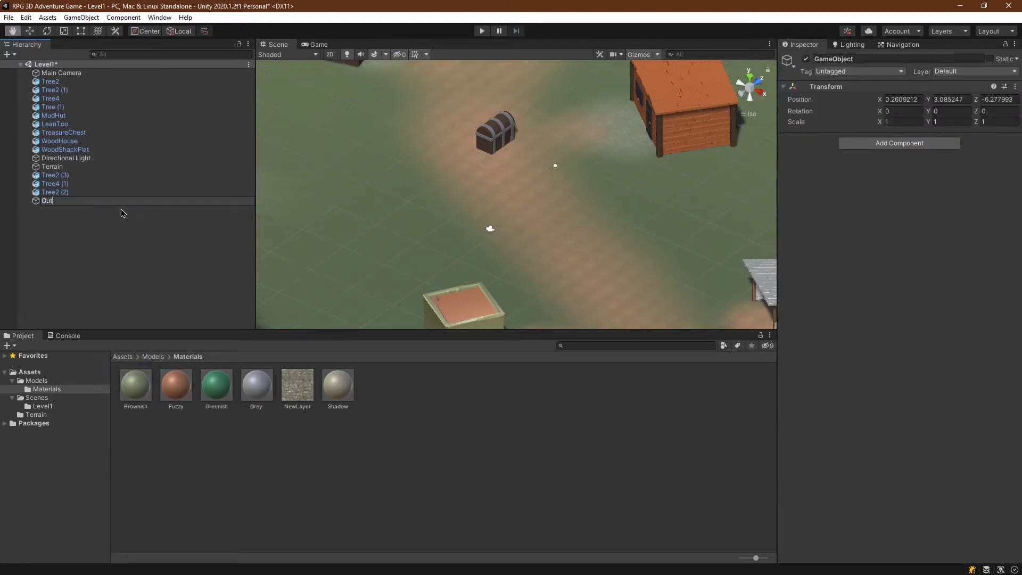
key("Return")
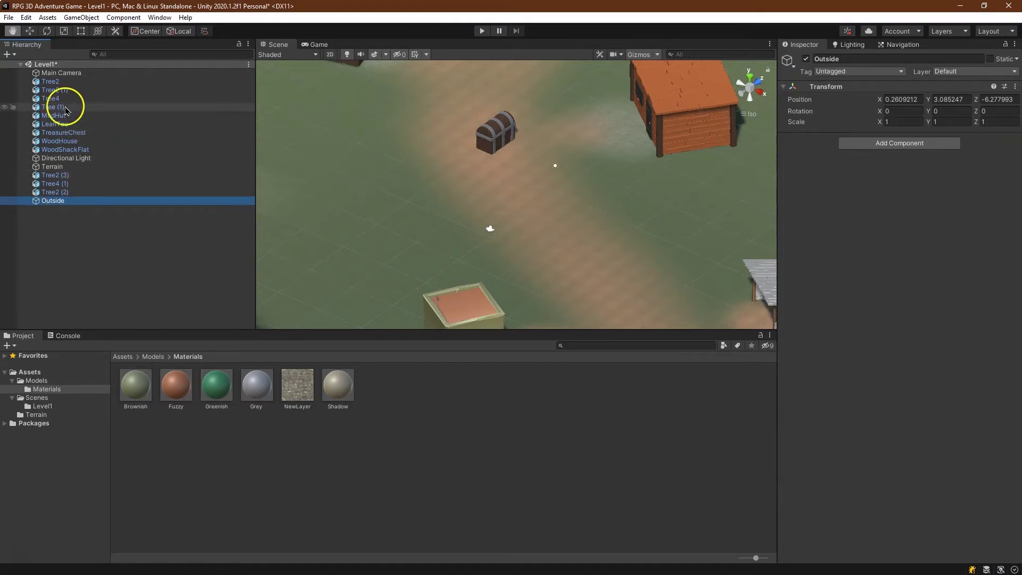
Make all the trees, the buildings, the treasure chest and the terrain children of the Outside object
left_click(65, 81)
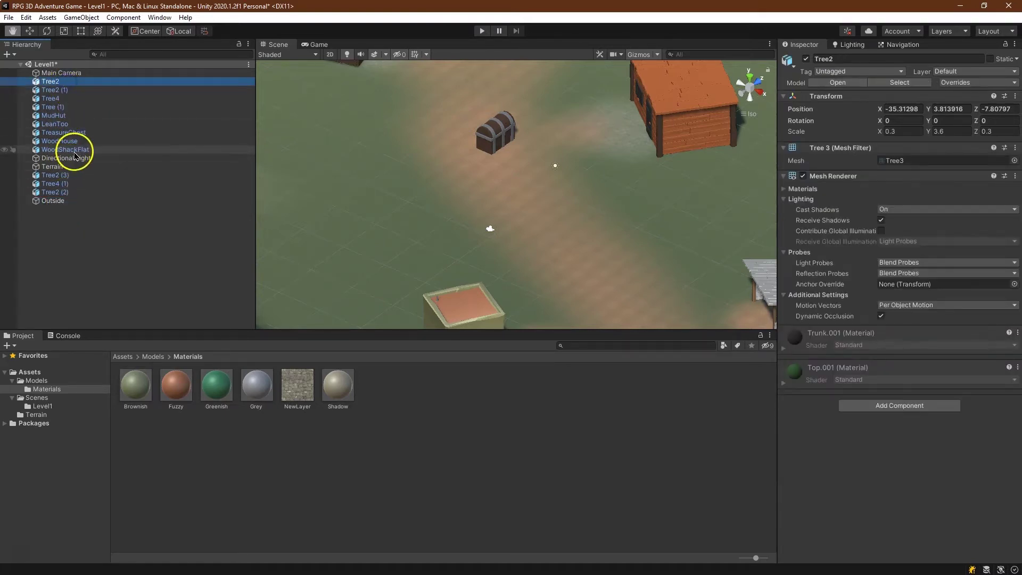
left_click(69, 149, "shift")
left_click_drag(53, 89, 70, 203)
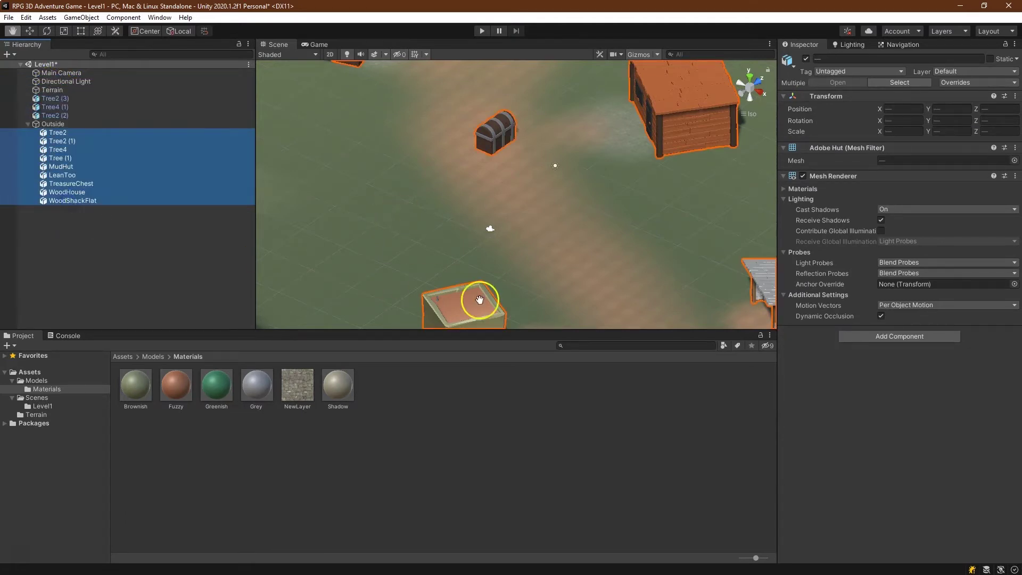
left_click(54, 115)
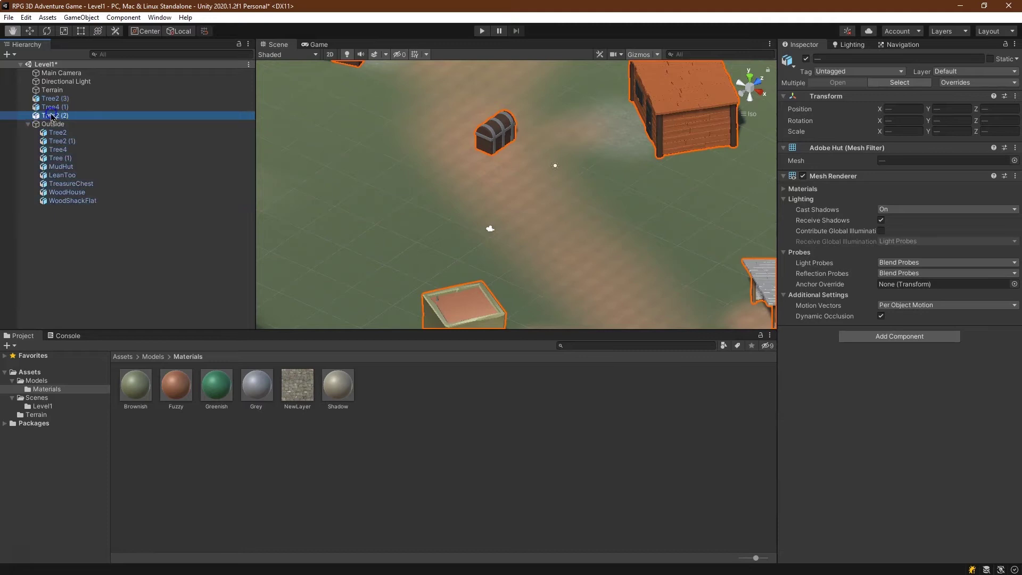
left_click(62, 99, "shift")
left_click_drag(63, 103, 79, 125)
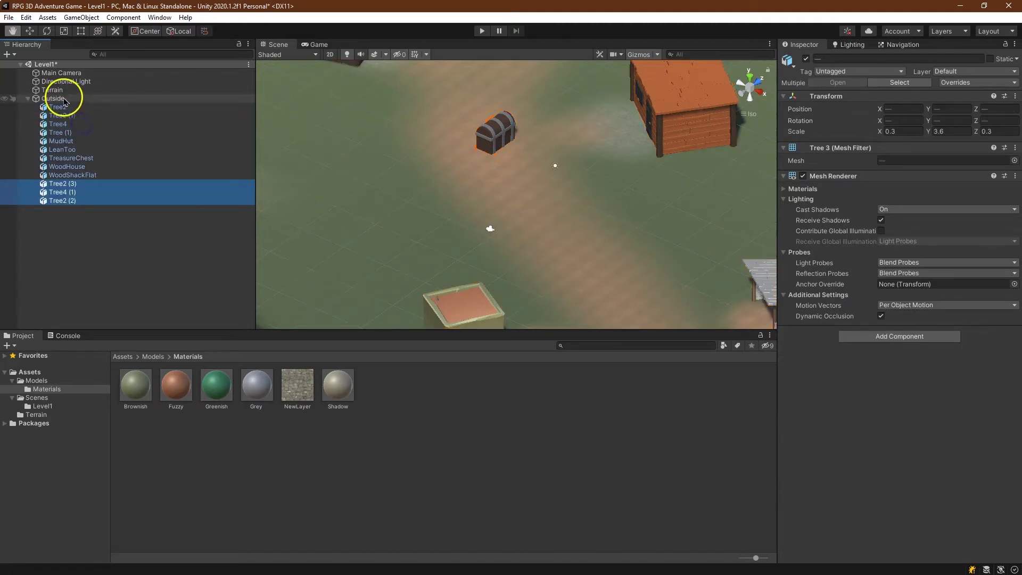
left_click_drag(64, 90, 67, 104)
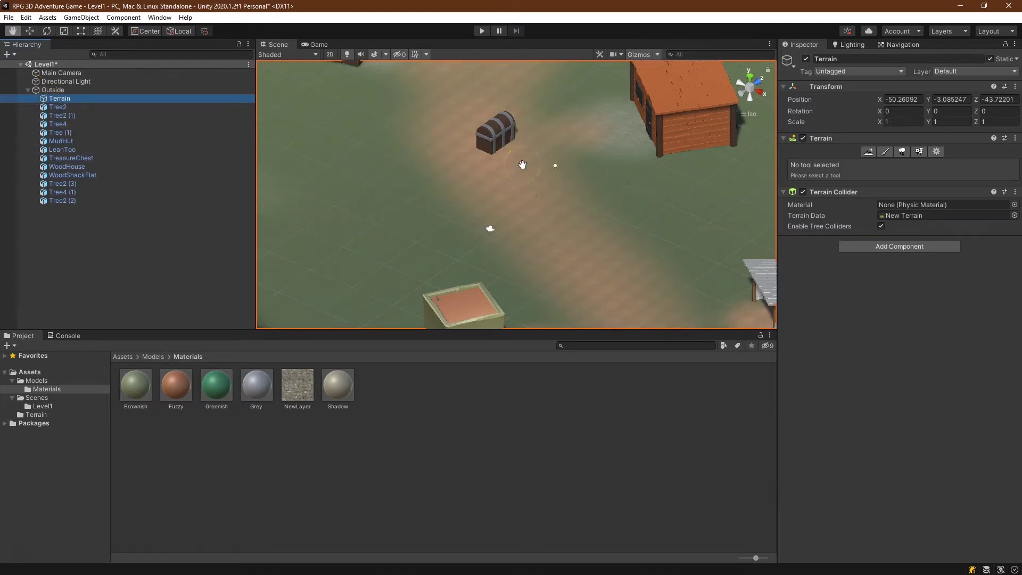
Close the docked Navigation window
right_click_drag(522, 169, 486, 185)
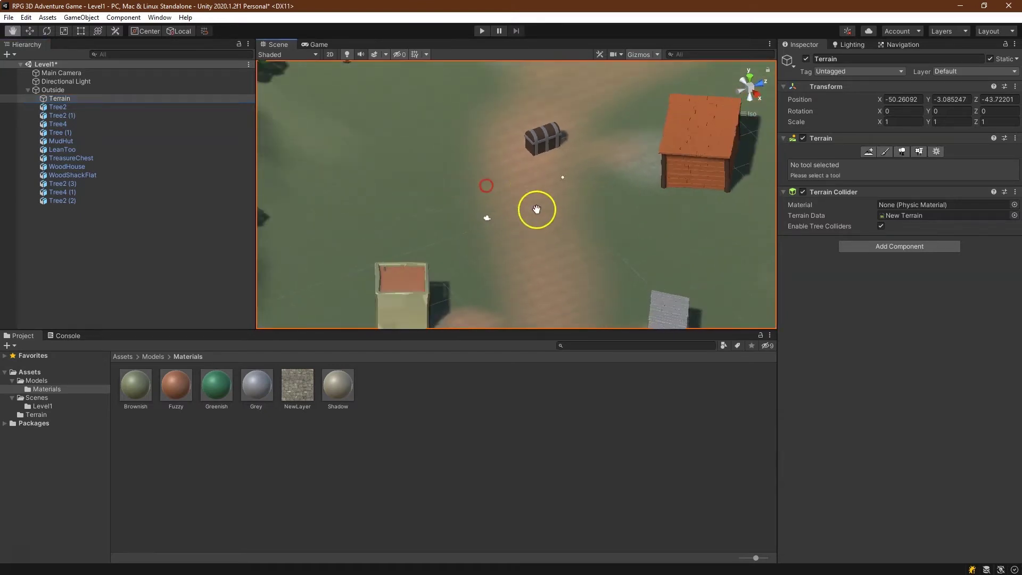
scroll(537, 209, "down", 10)
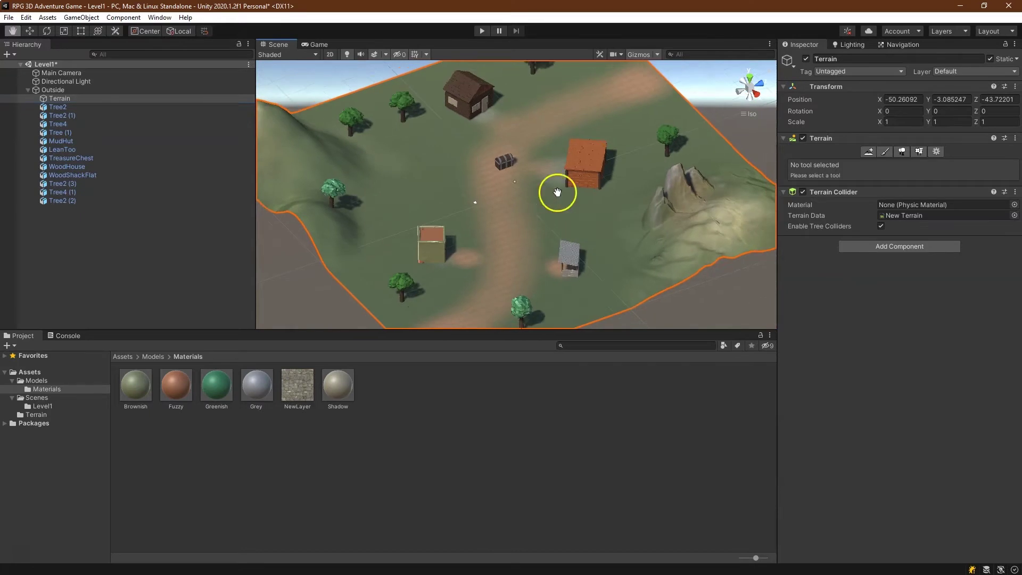
scroll(558, 193, "down", 5)
right_click_drag(557, 193, 473, 201)
middle_click_drag(473, 201, 442, 214)
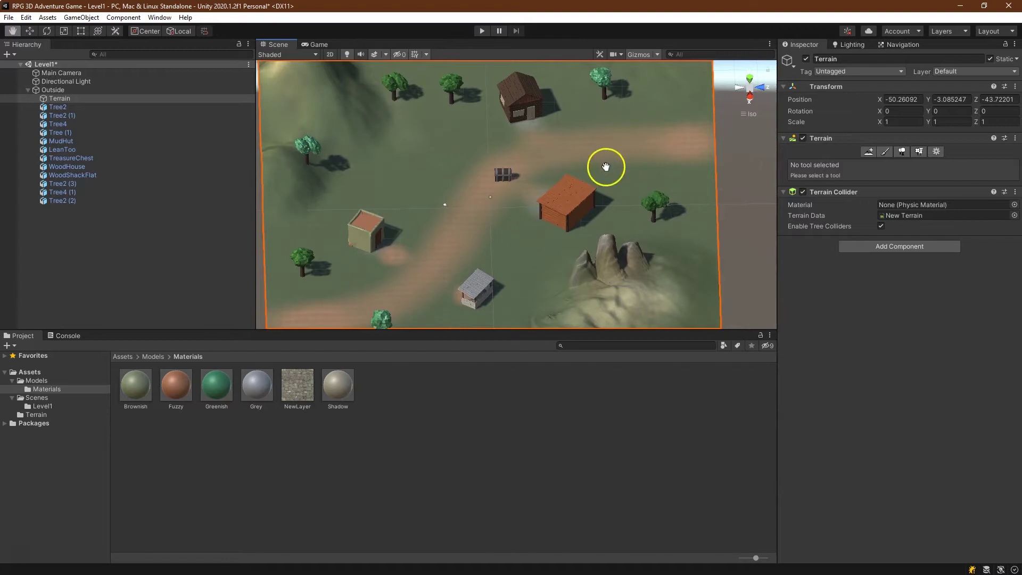
right_click(899, 52)
left_click(913, 82)
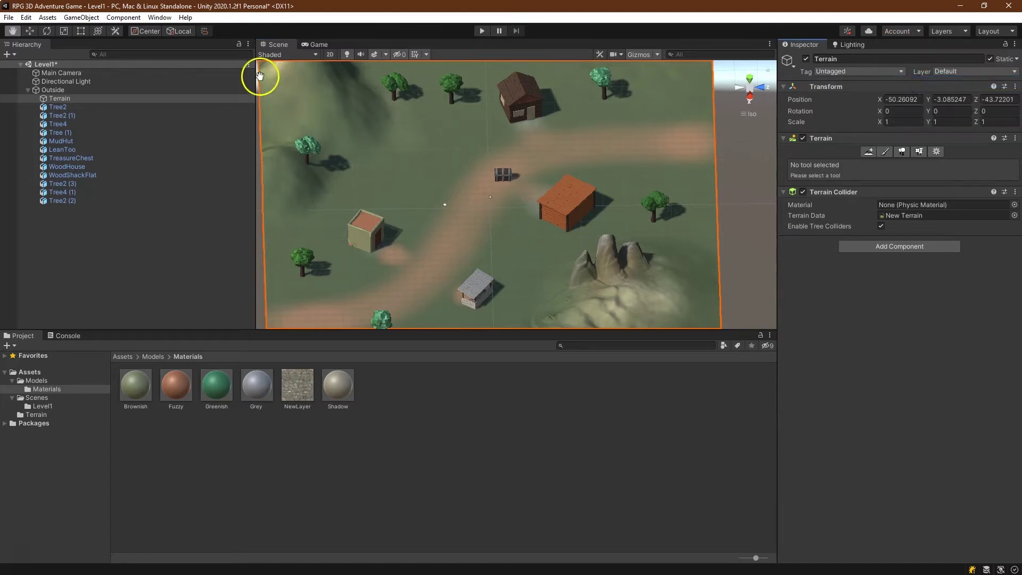
Open the AI Navigation window and bake a NavMesh for the terrain with the existing agent settings
left_click(159, 17)
mouse_move(179, 32)
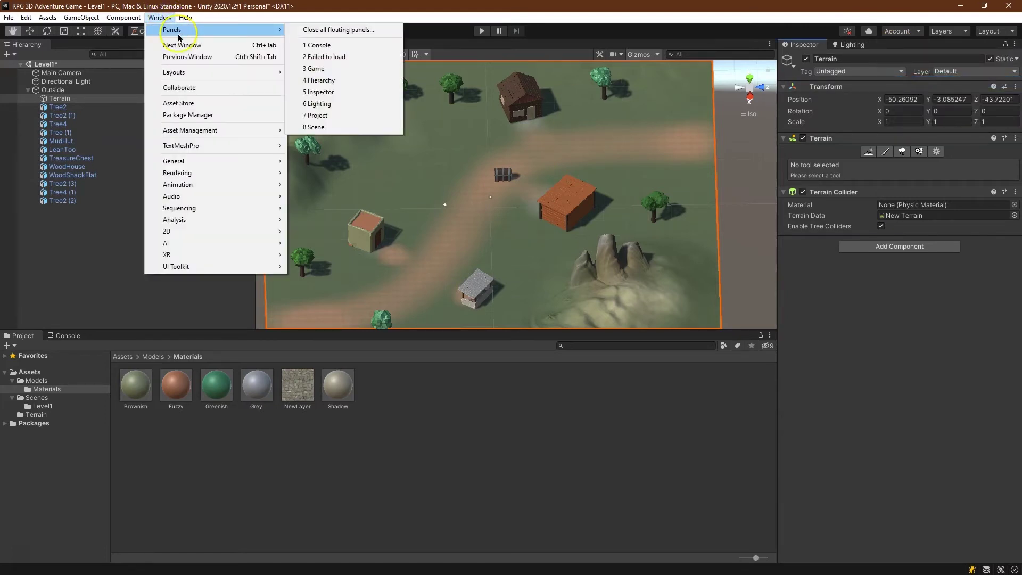
mouse_move(218, 177)
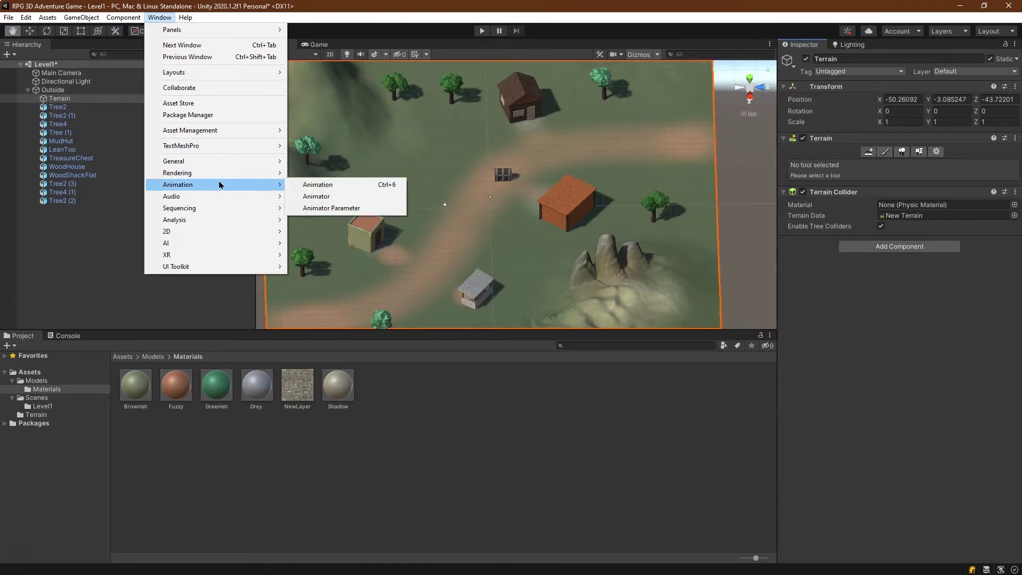
mouse_move(222, 244)
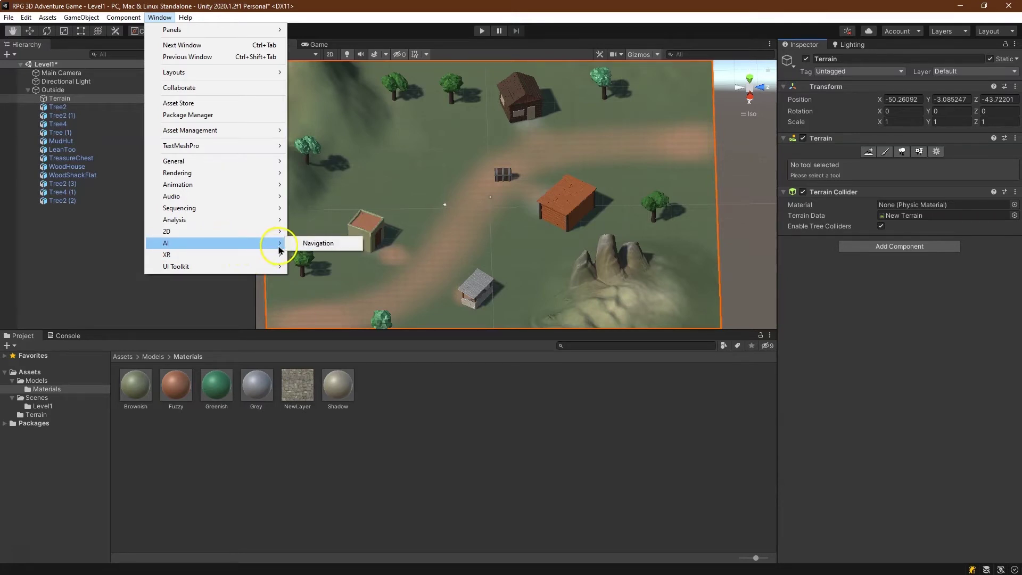
left_click(302, 244)
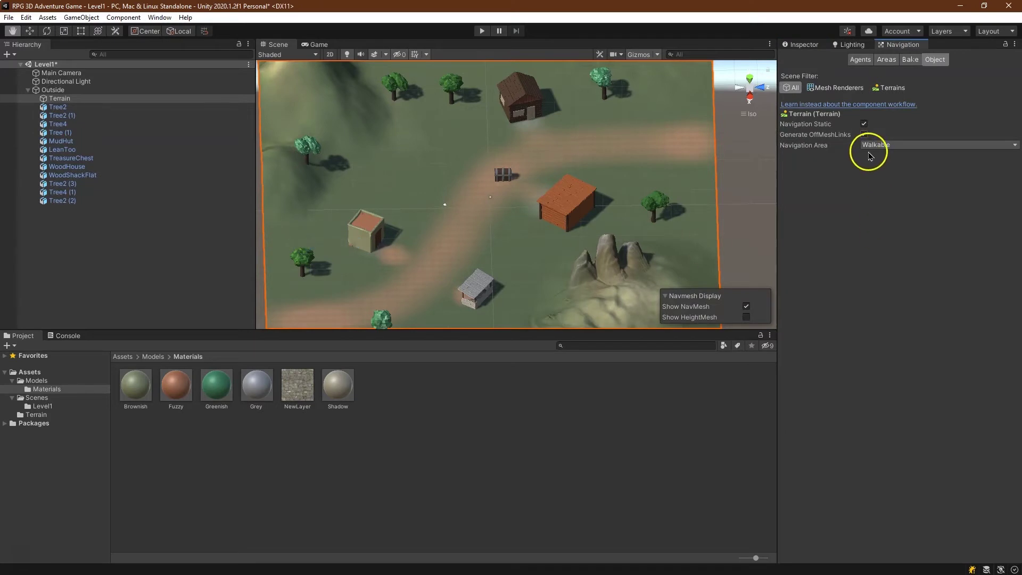
left_click(912, 60)
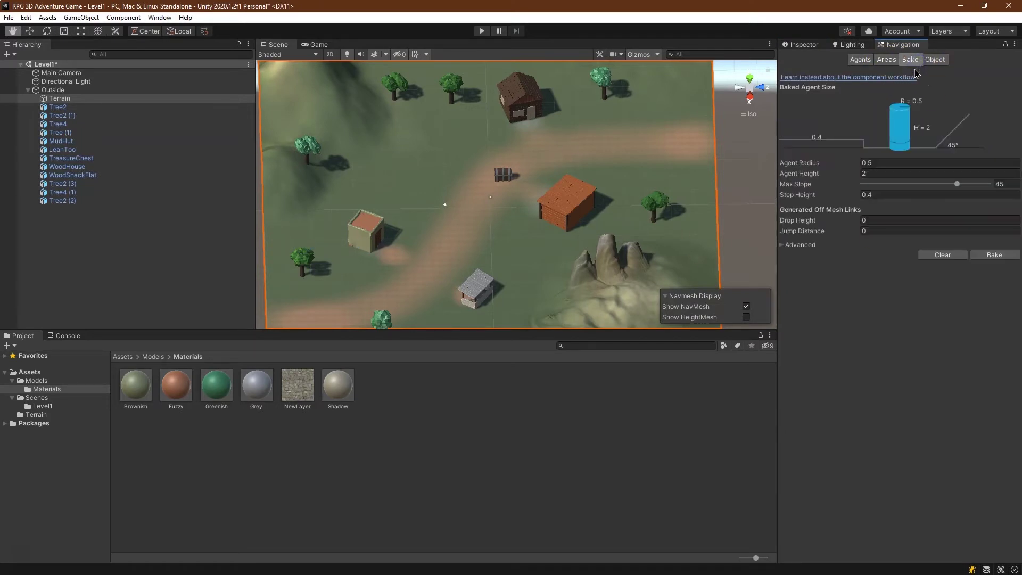
left_click(990, 256)
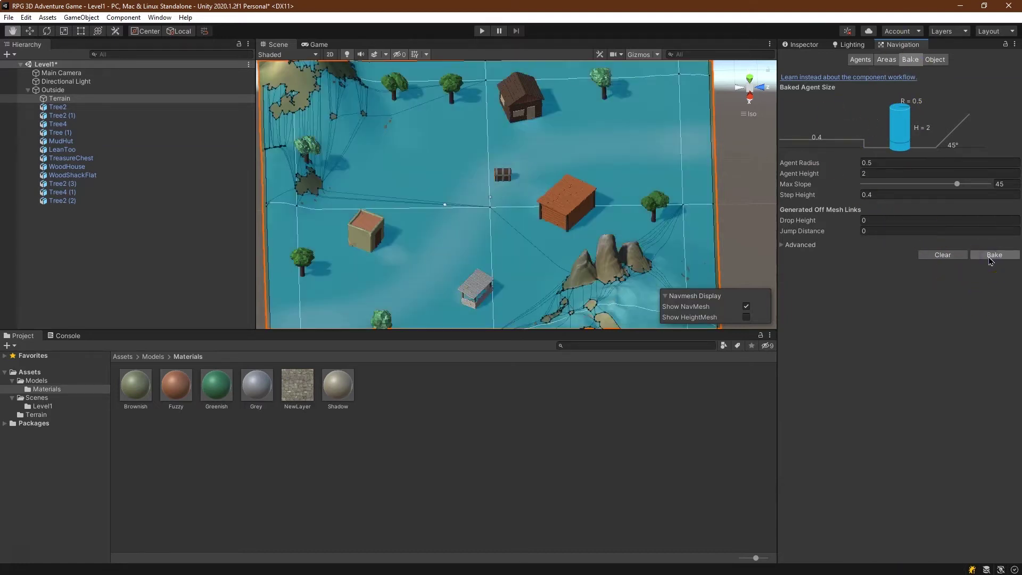
Set the NavMesh maximum slope to 20 degrees and rebake to compare the walkable area on the mountain
left_click_drag(557, 193, 538, 230, "alt")
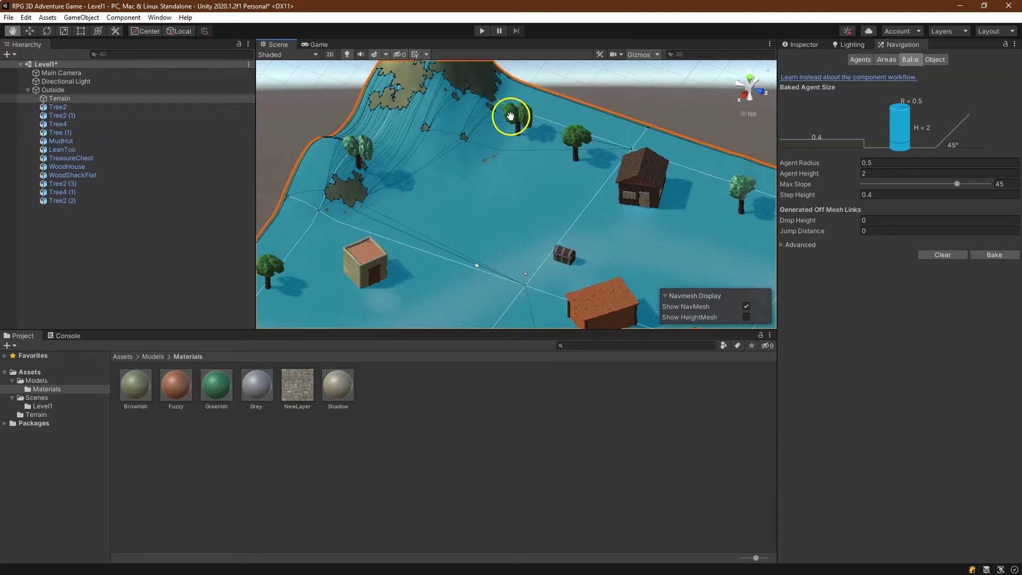
left_click_drag(495, 141, 519, 195)
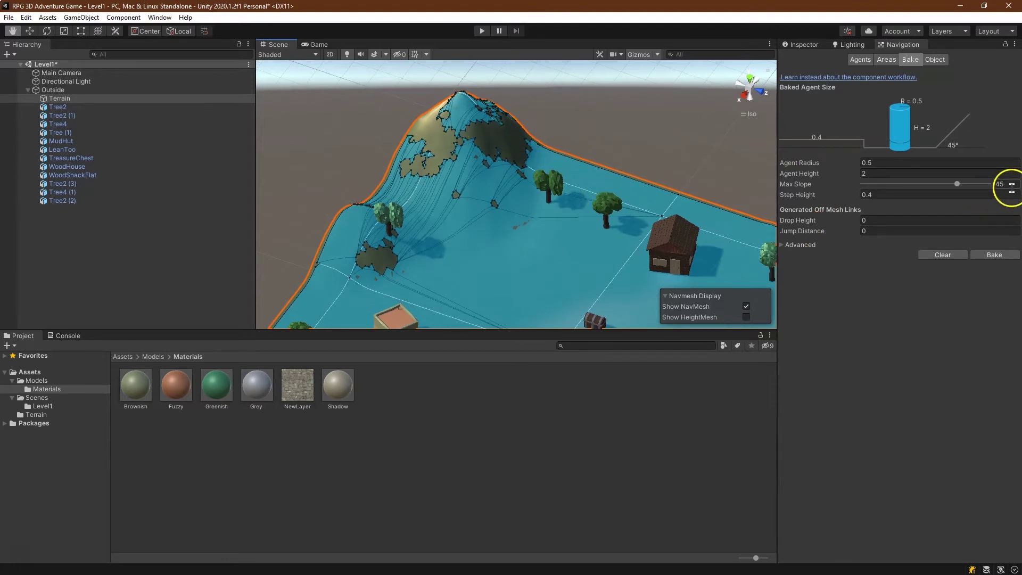
left_click(1000, 184)
type("20")
left_click(988, 255)
middle_click_drag(523, 182, 499, 117)
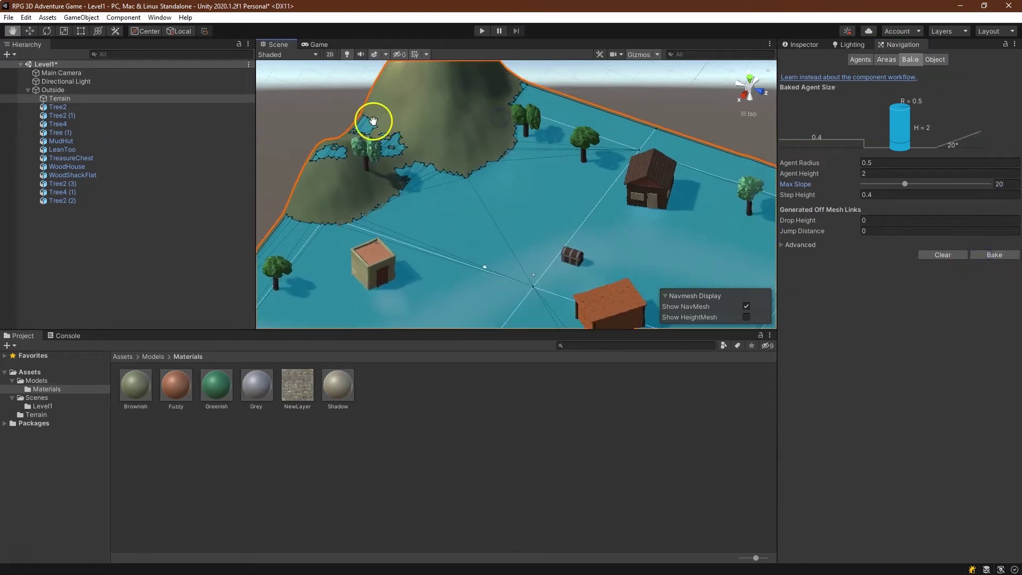
Set the NavMesh maximum slope to 45 degrees and rebake
left_click(999, 184)
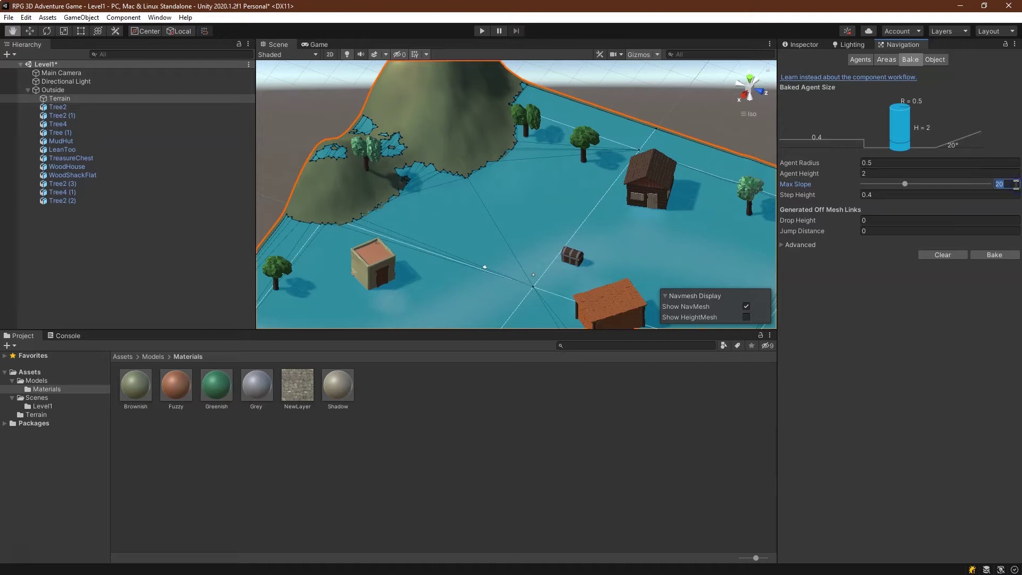
type("45")
left_click(994, 254)
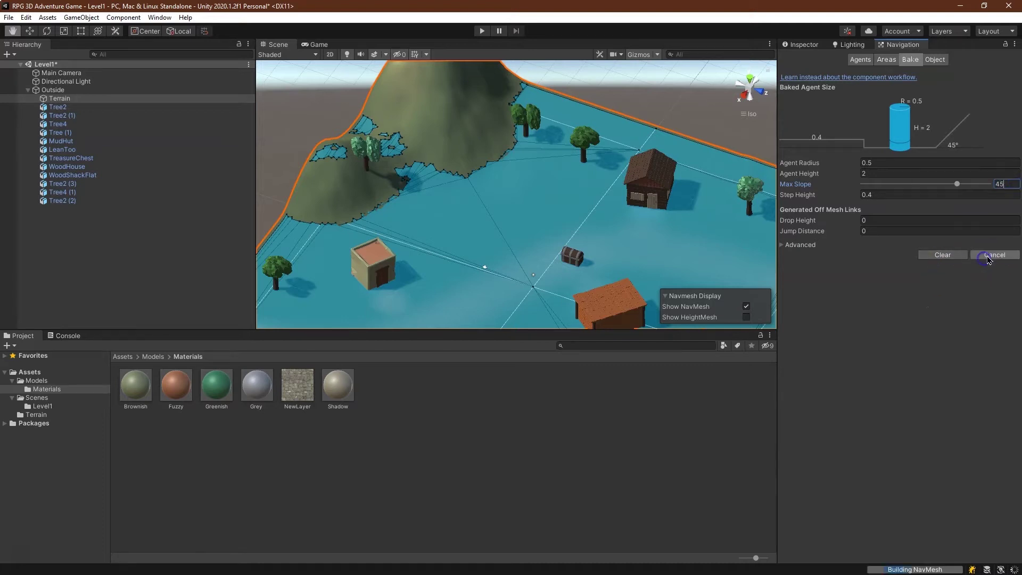
Enable Manual Voxel Size in the advanced bake settings, set the voxel size to 1 and rebake the NavMesh
left_click(802, 245)
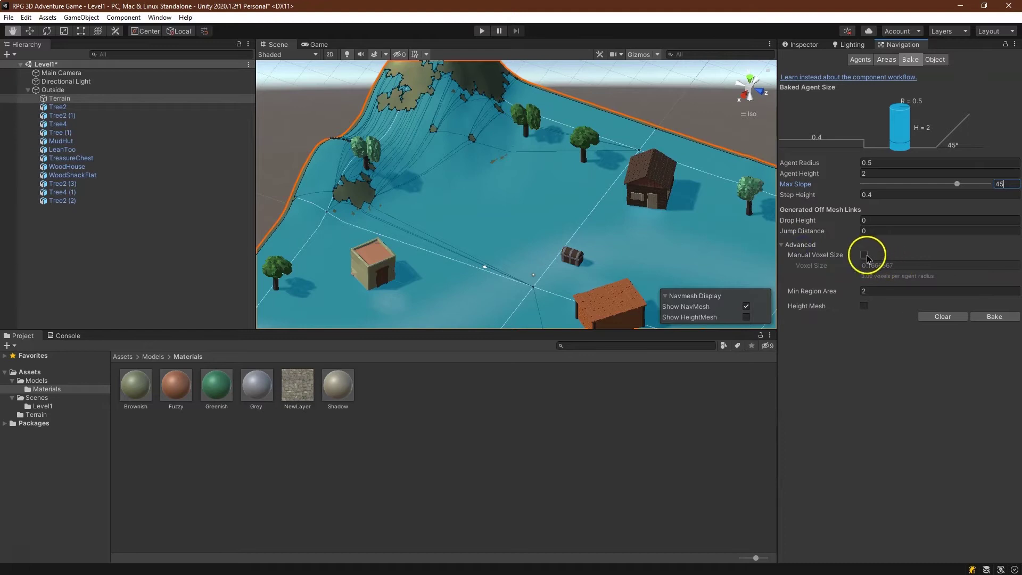
left_click(865, 256)
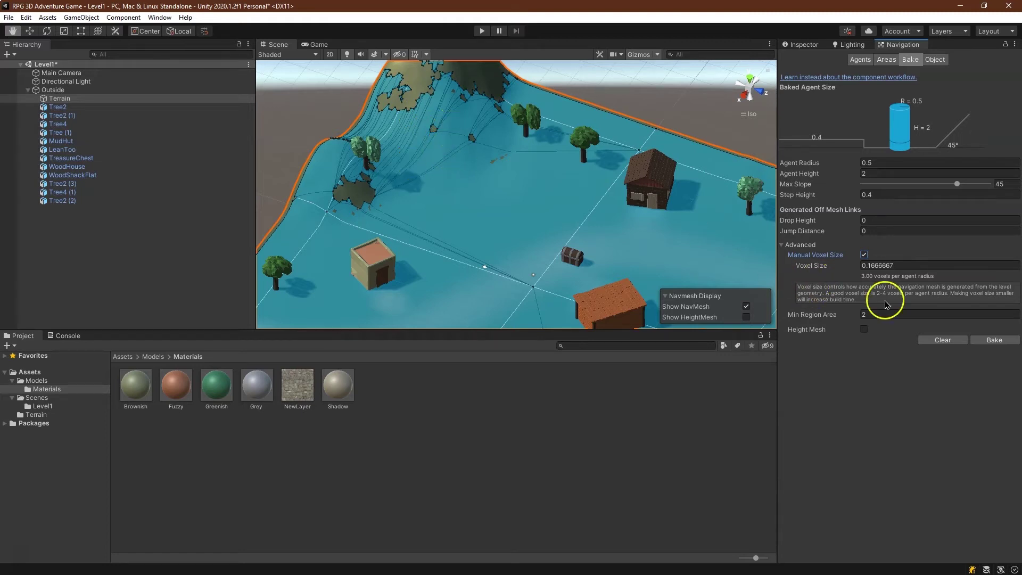
type("1")
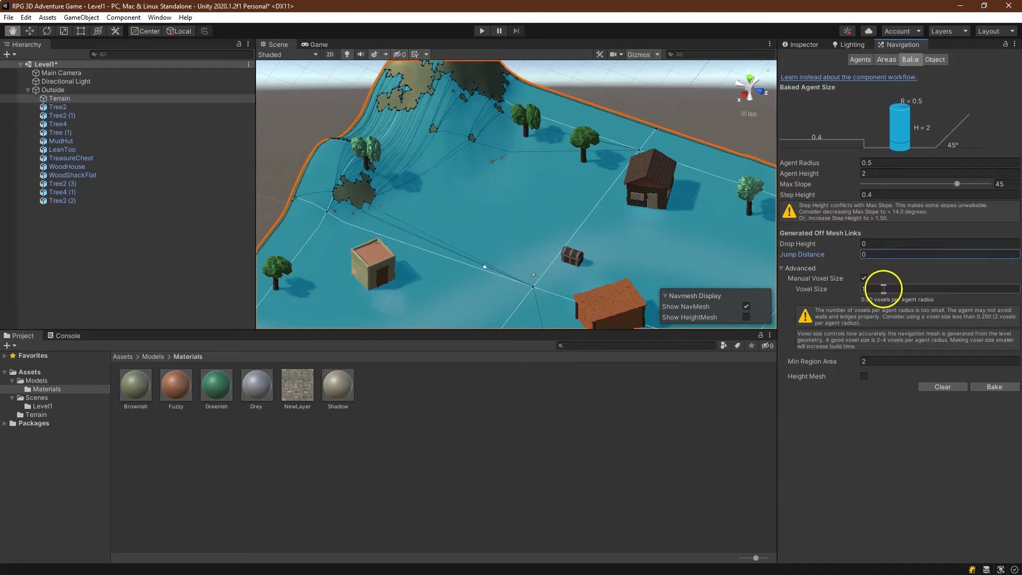
left_click(978, 388)
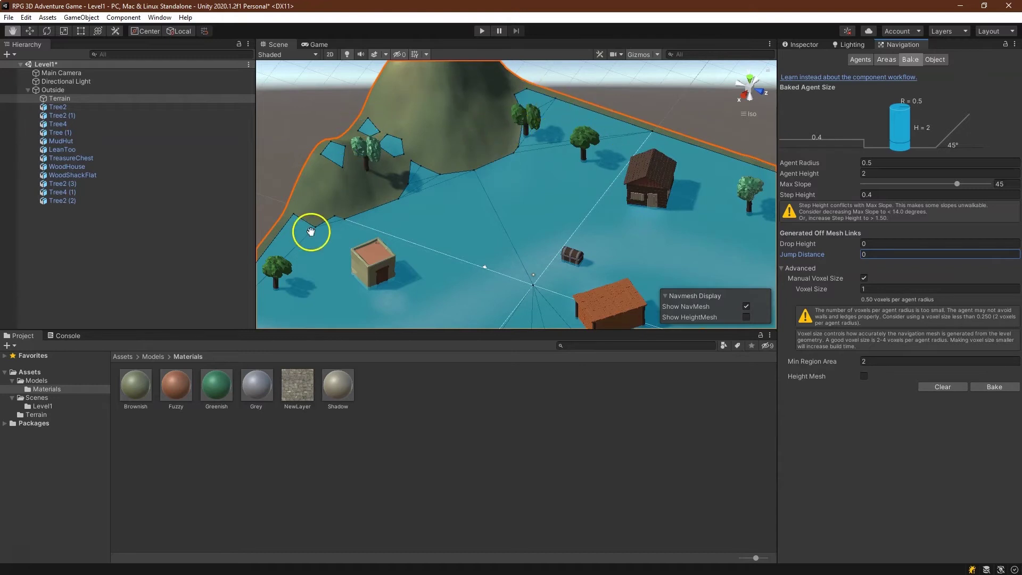
Set the NavMesh voxel size to 0.3 and rebake
left_click(865, 289)
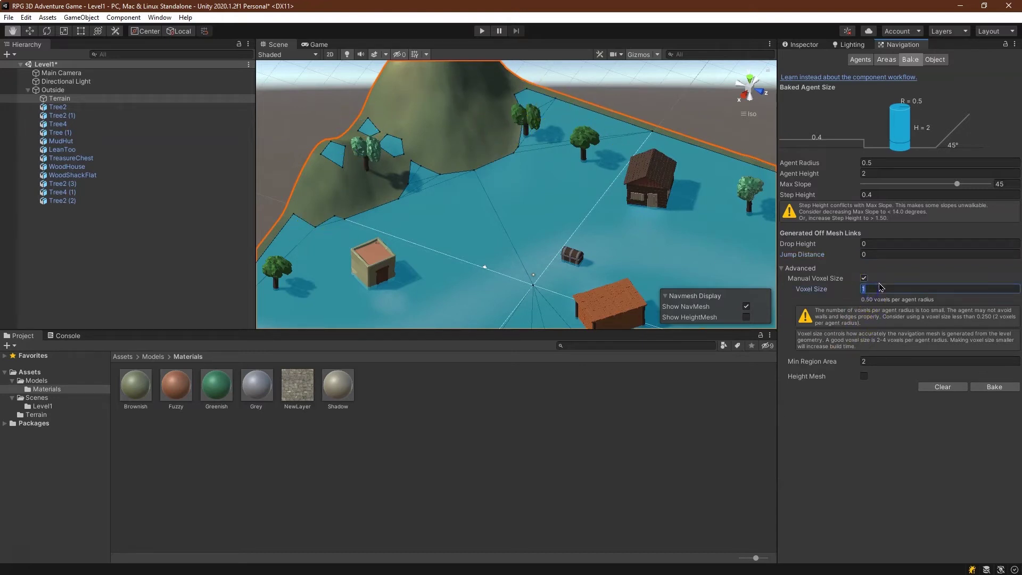
type(".3")
left_click(990, 365)
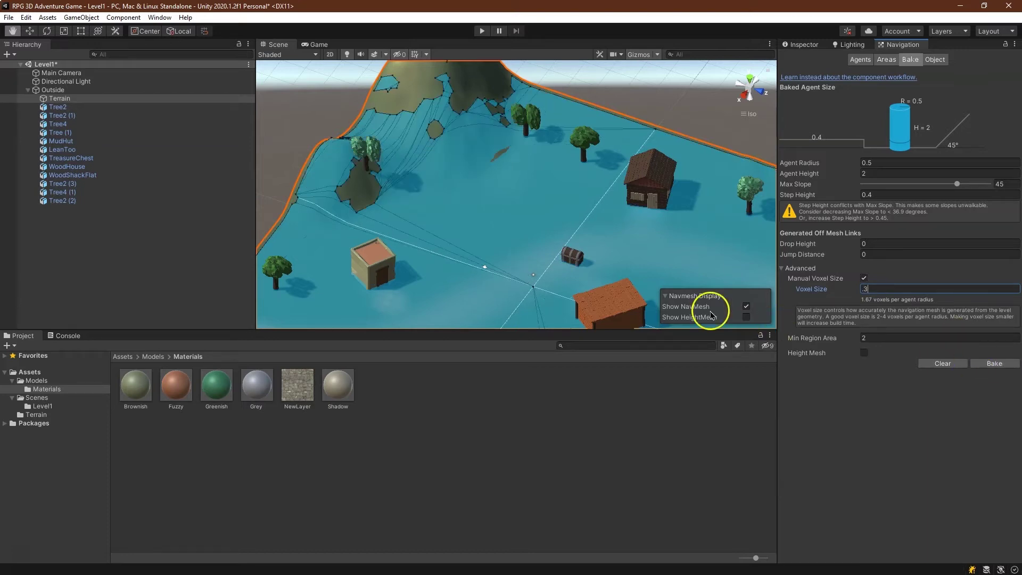
Mark all trees, buildings and the treasure chest under Outside as Static, leaving the terrain out of the selection
left_click_drag(514, 244, 582, 167, "alt")
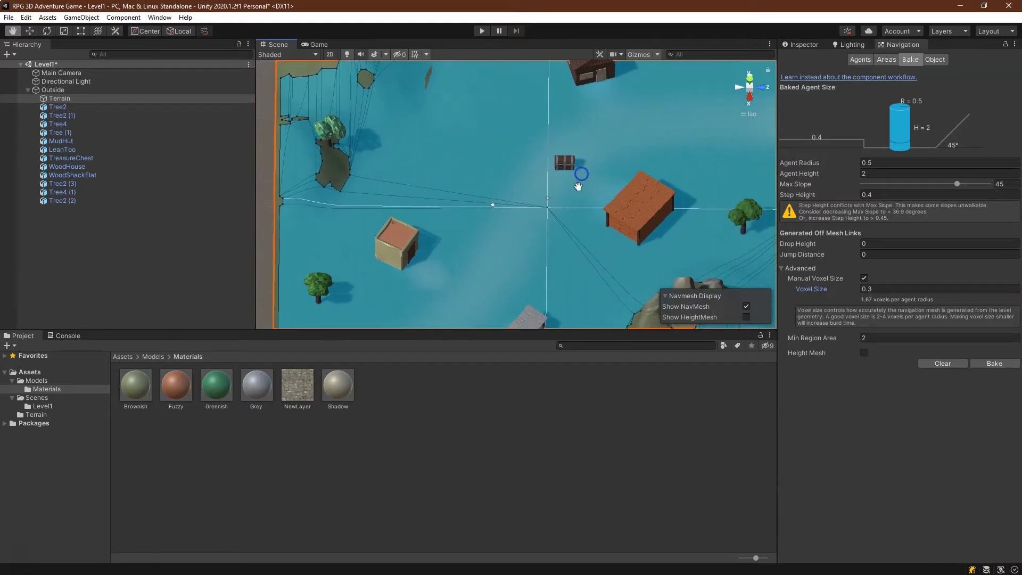
left_click_drag(587, 216, 849, 160, "alt")
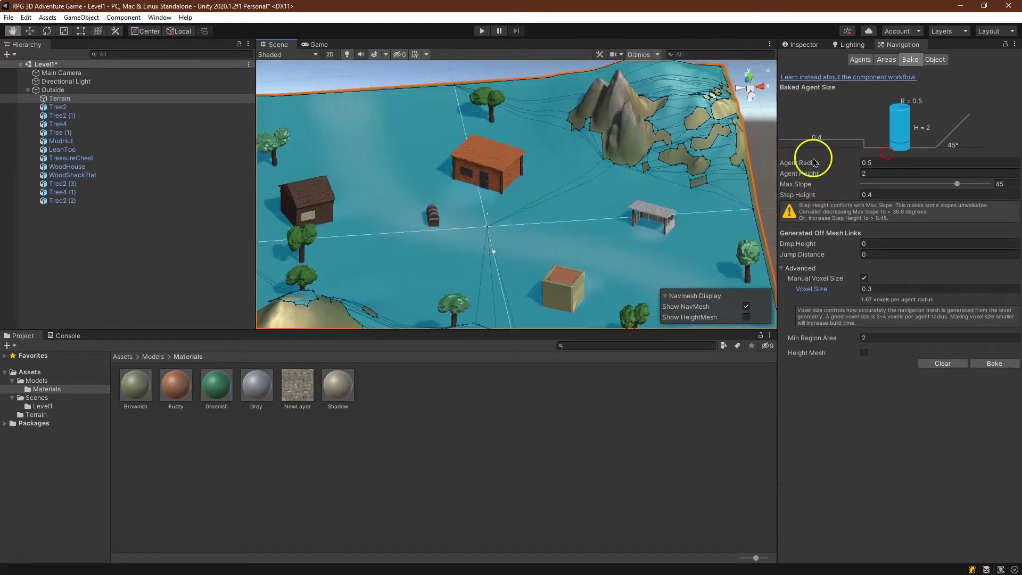
left_click_drag(537, 181, 324, 233, "alt")
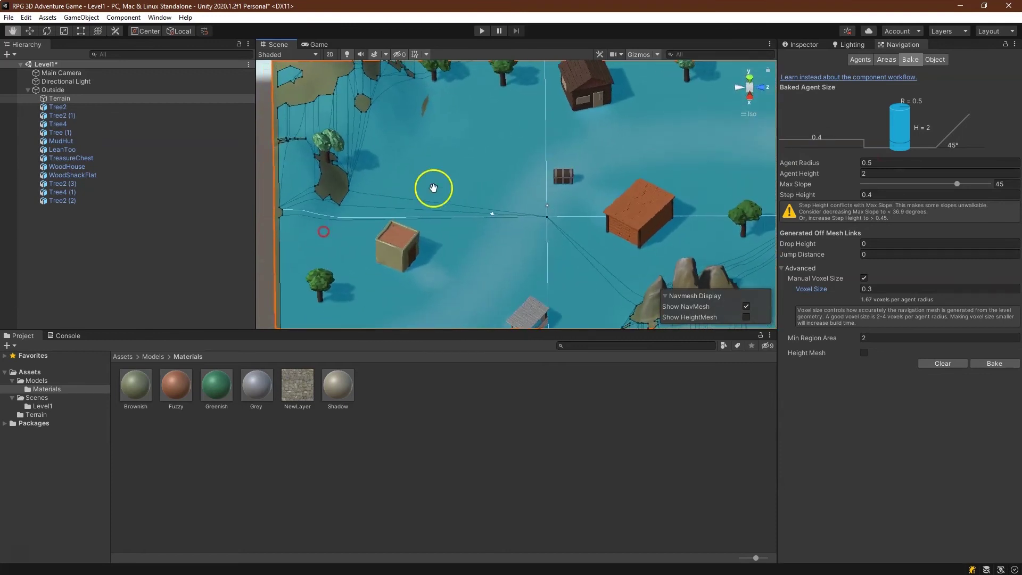
scroll(562, 319, "up", 2)
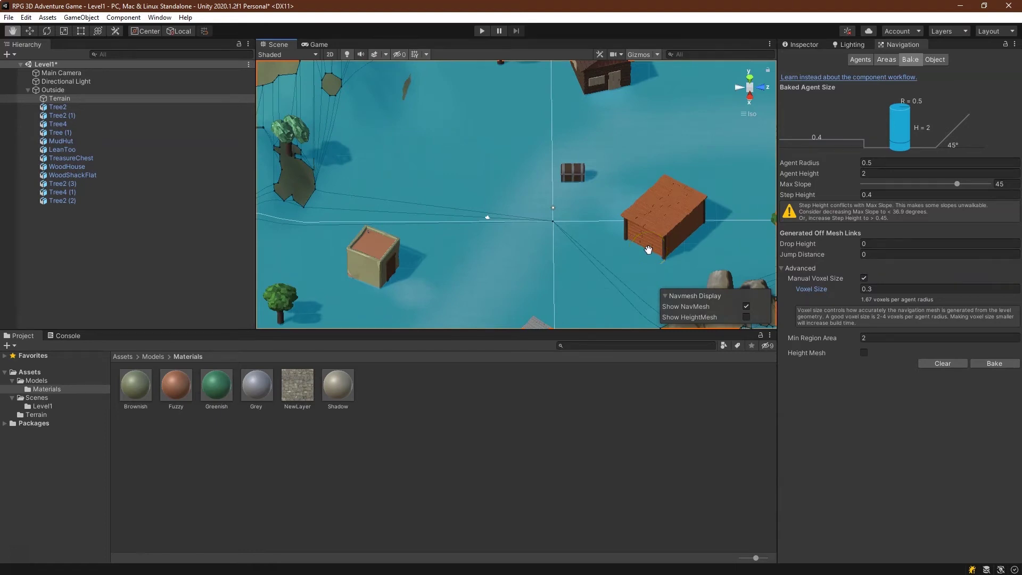
scroll(645, 246, "up", 2)
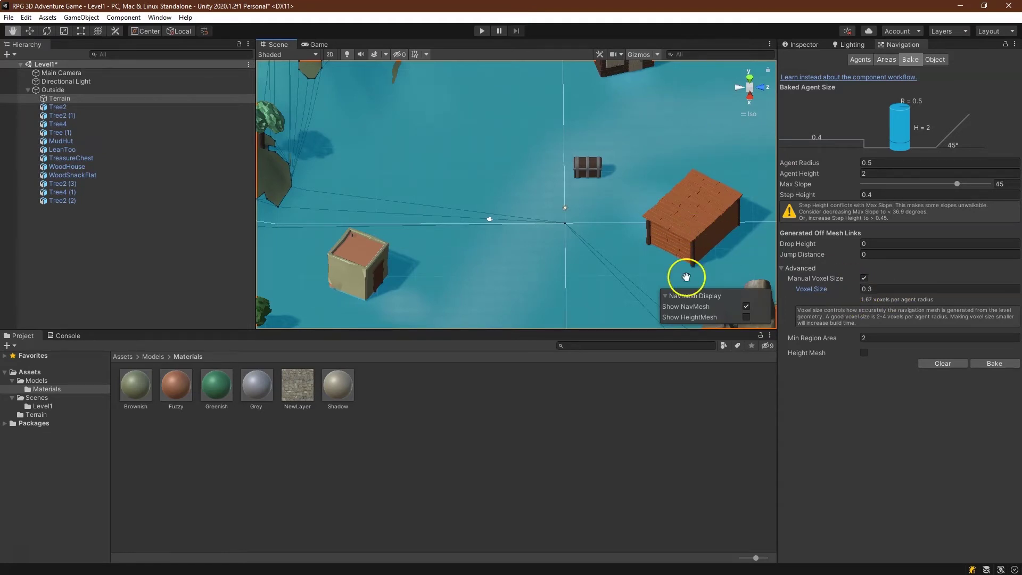
scroll(390, 199, "down", 2)
left_click(84, 106)
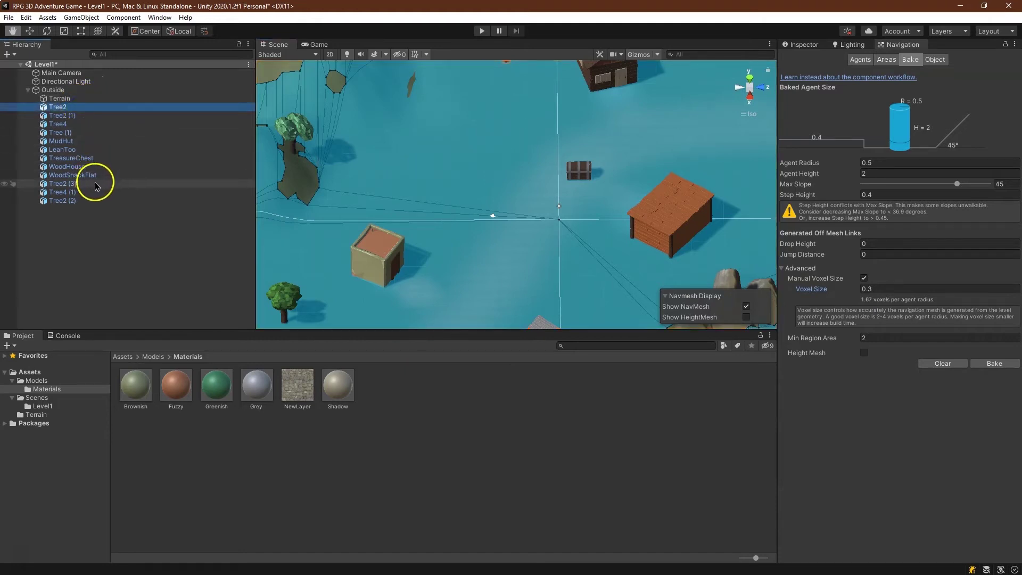
left_click(91, 201, "shift")
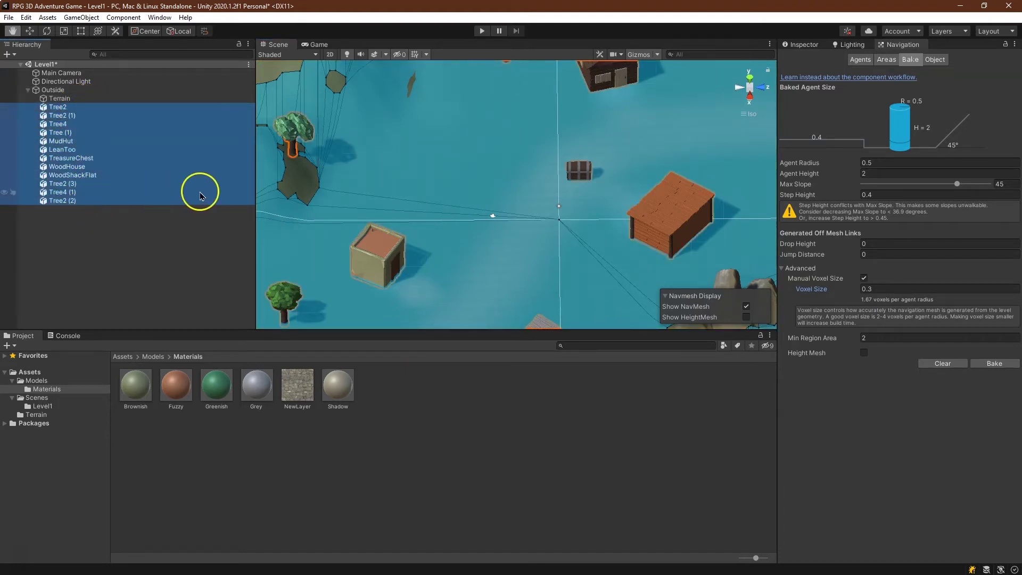
left_click(935, 60)
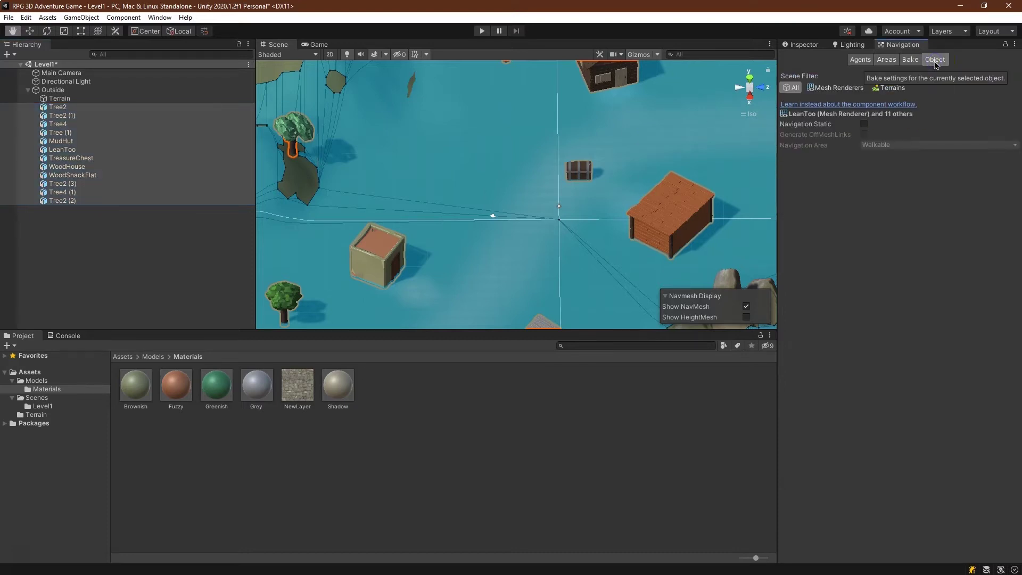
left_click(801, 45)
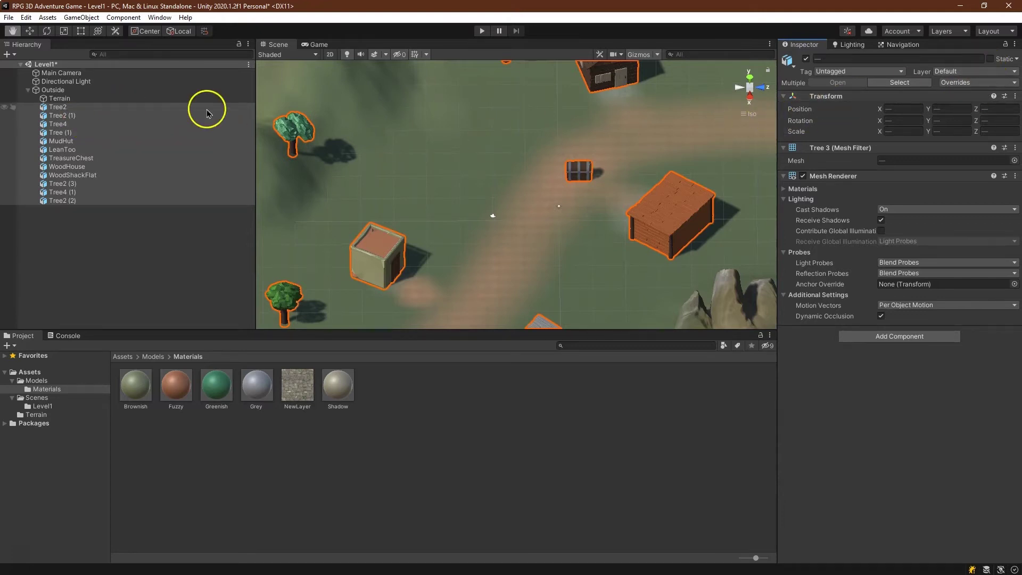
left_click(991, 60)
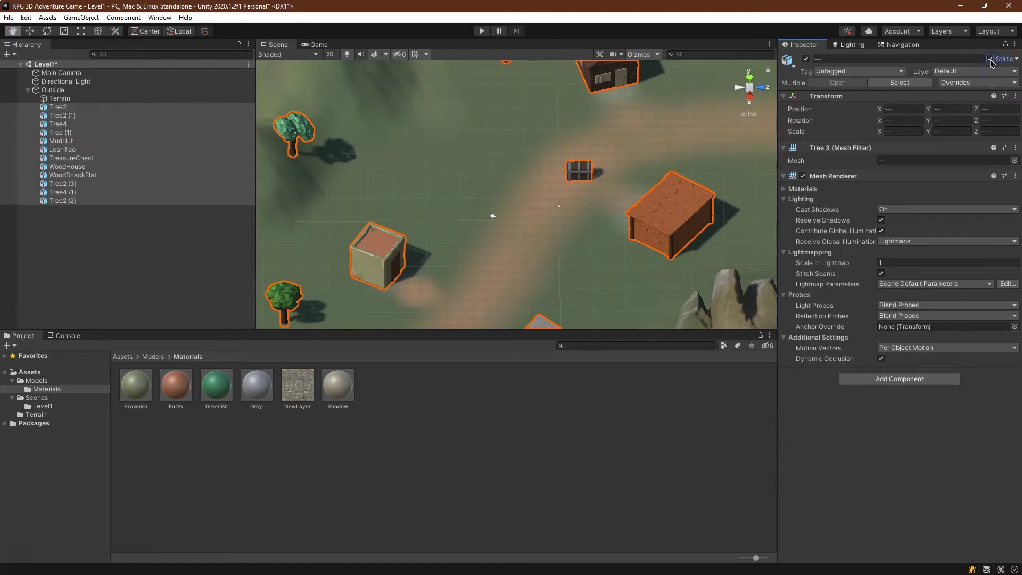
left_click(1017, 59)
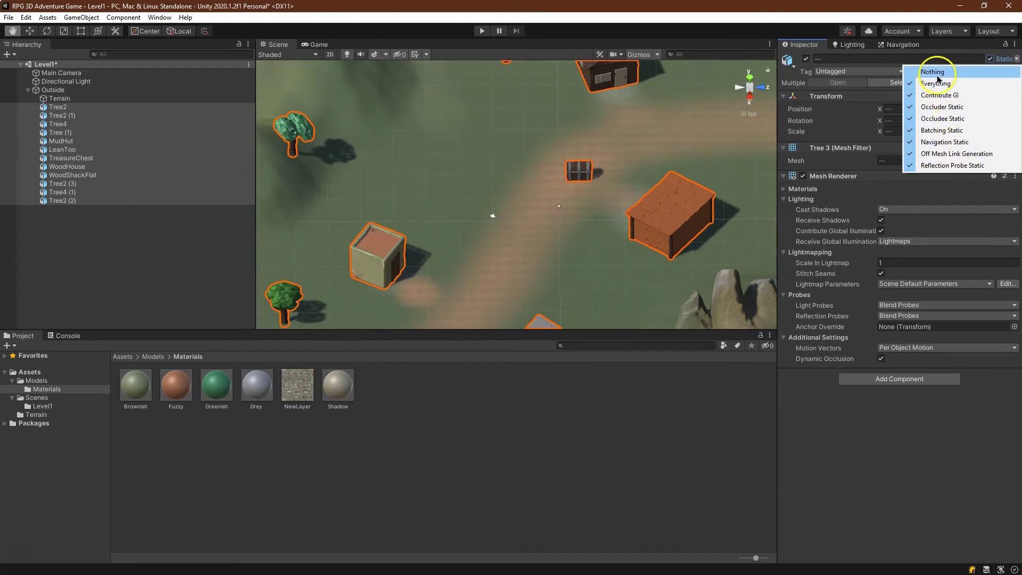
left_click(983, 51)
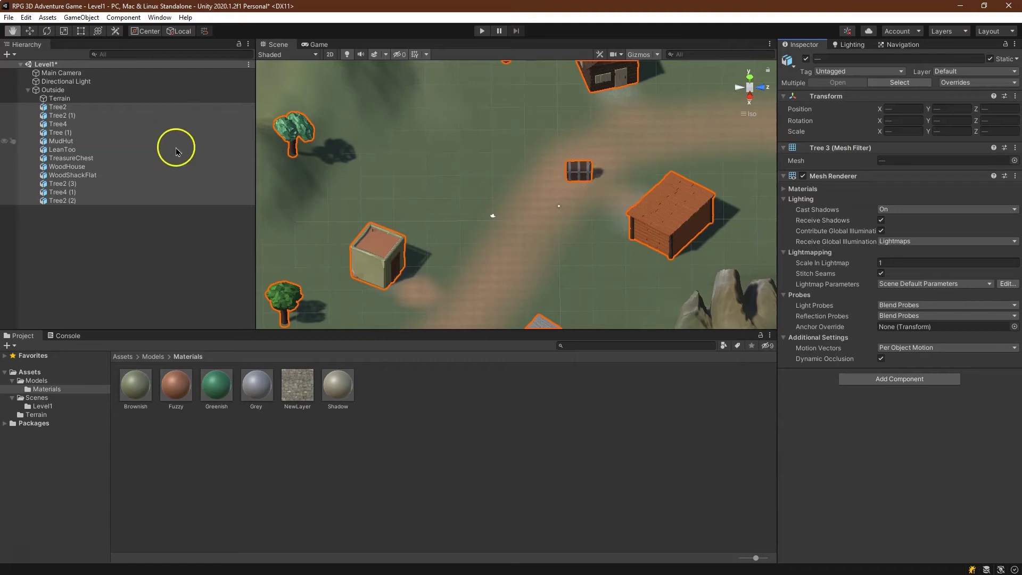
Rebake the NavMesh with the static trees, buildings and treasure chest included
left_click(885, 46)
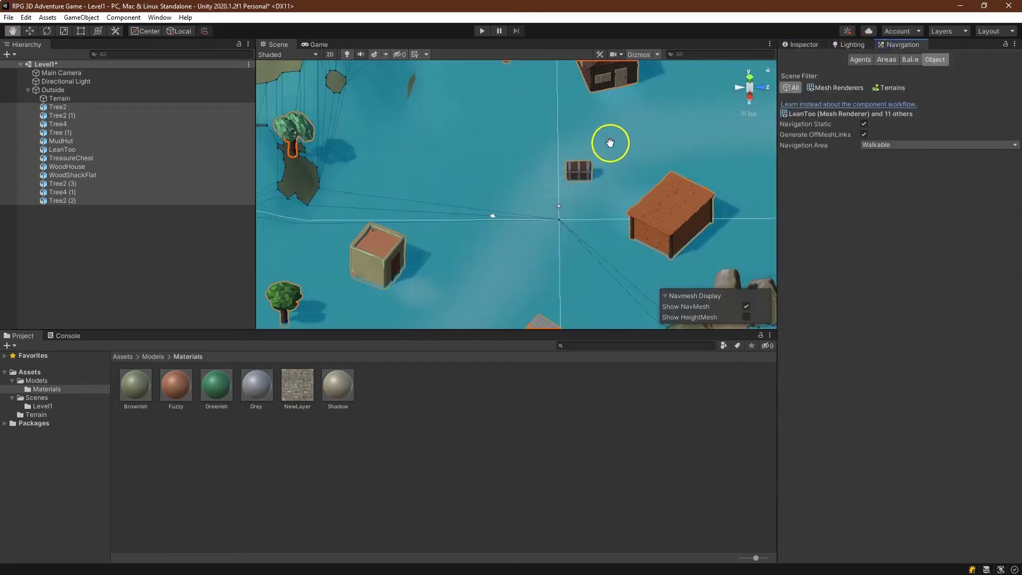
left_click(909, 59)
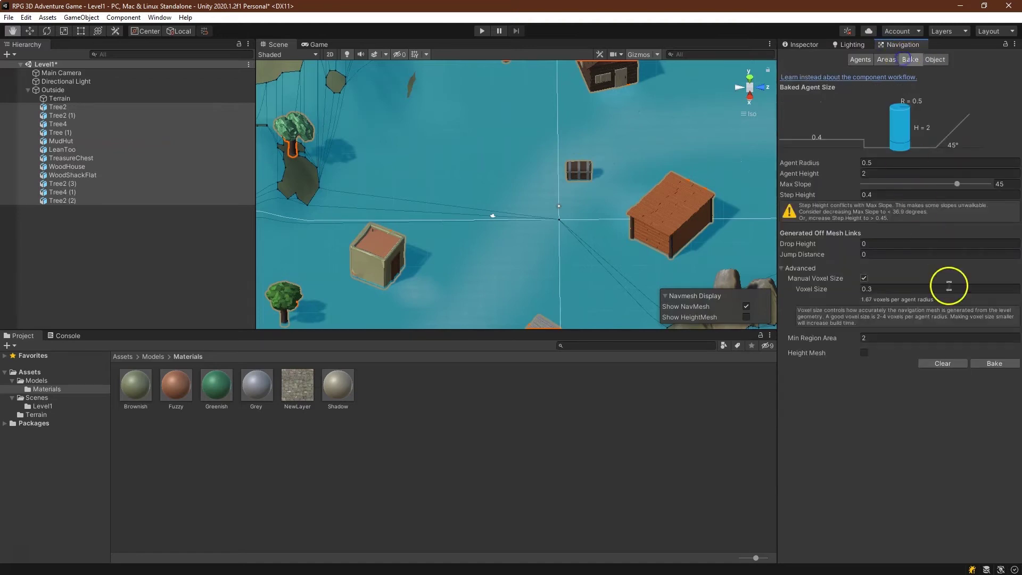
left_click(991, 367)
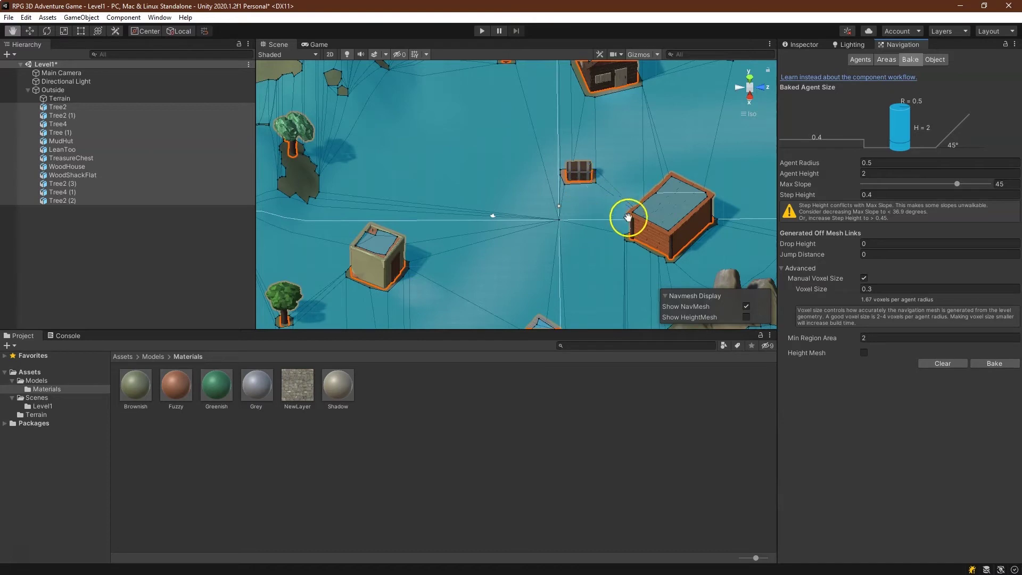
Set the NavMesh minimum region area to 25 and rebake to drop the small roof areas
scroll(626, 217, "down", 4)
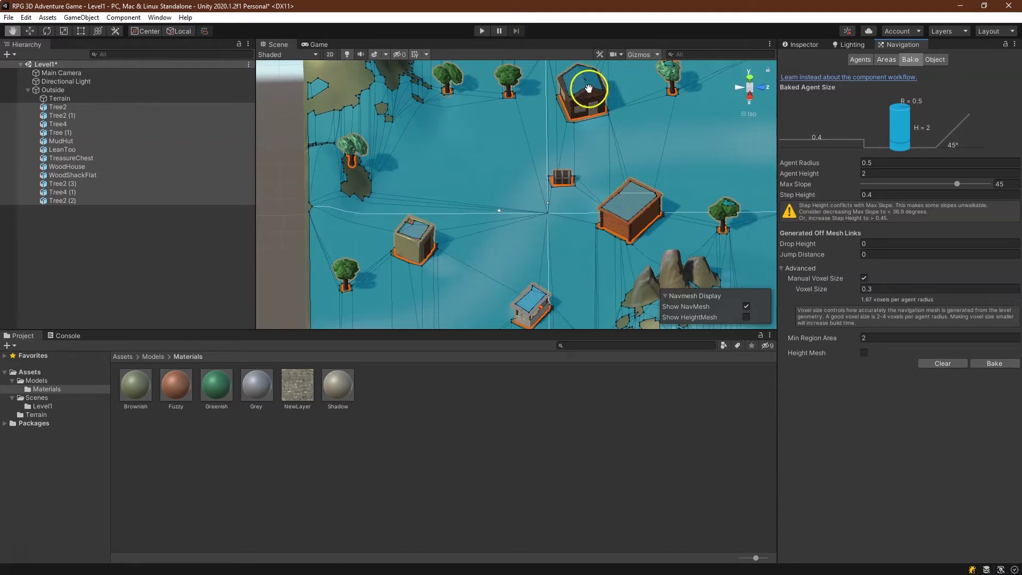
left_click_drag(586, 281, 578, 260)
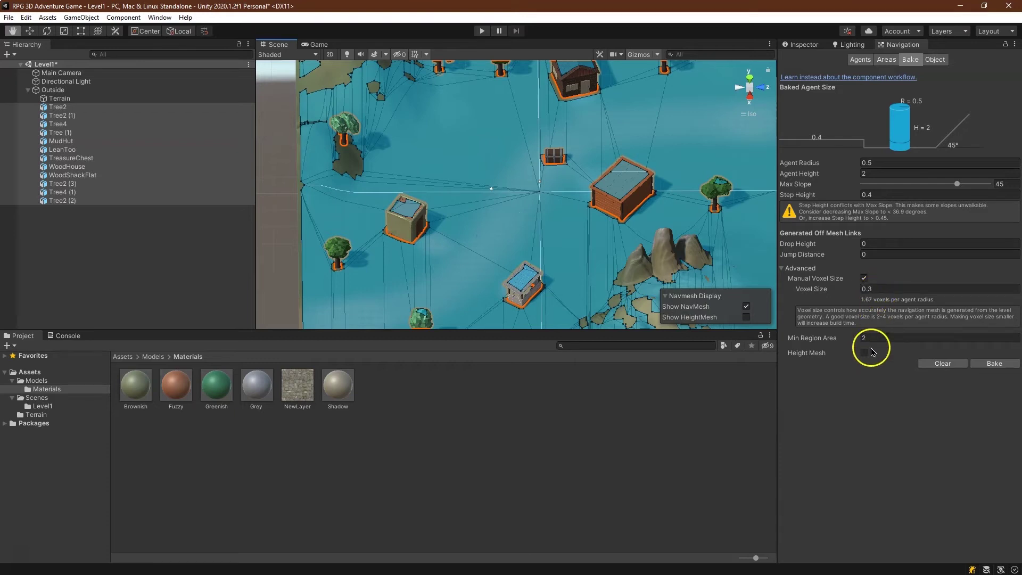
left_click(876, 337)
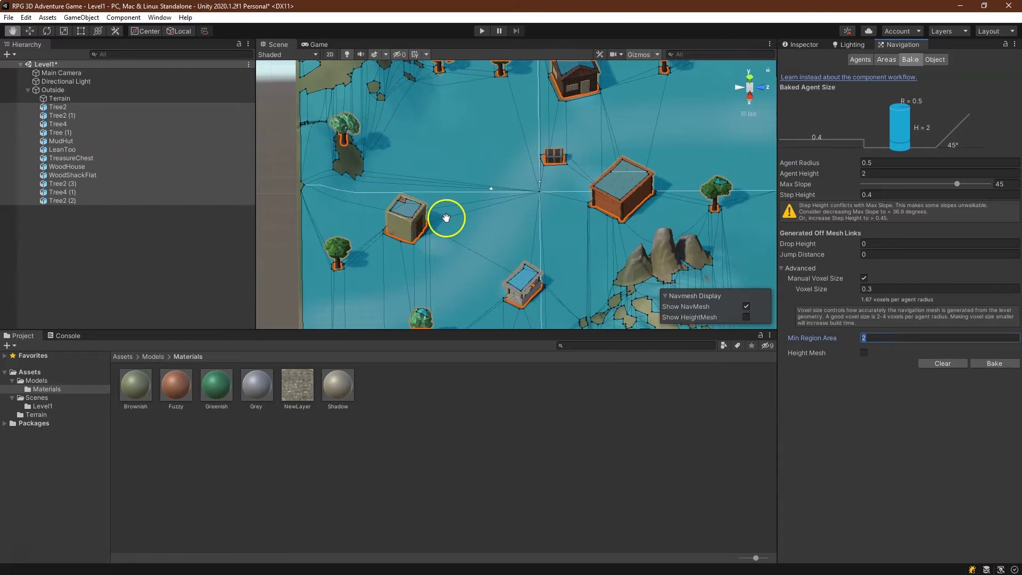
scroll(495, 201, "down", 3)
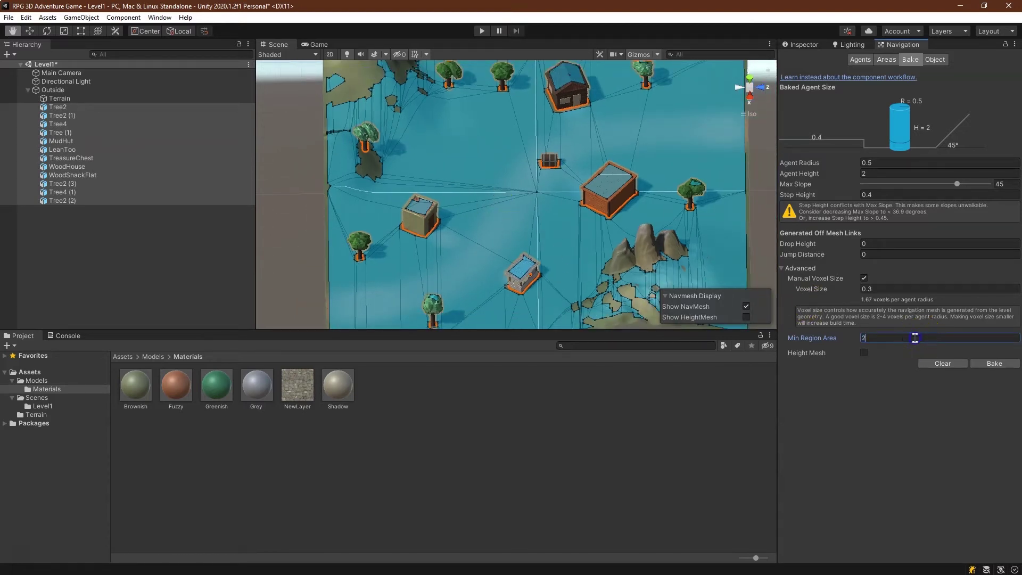
left_click(993, 364)
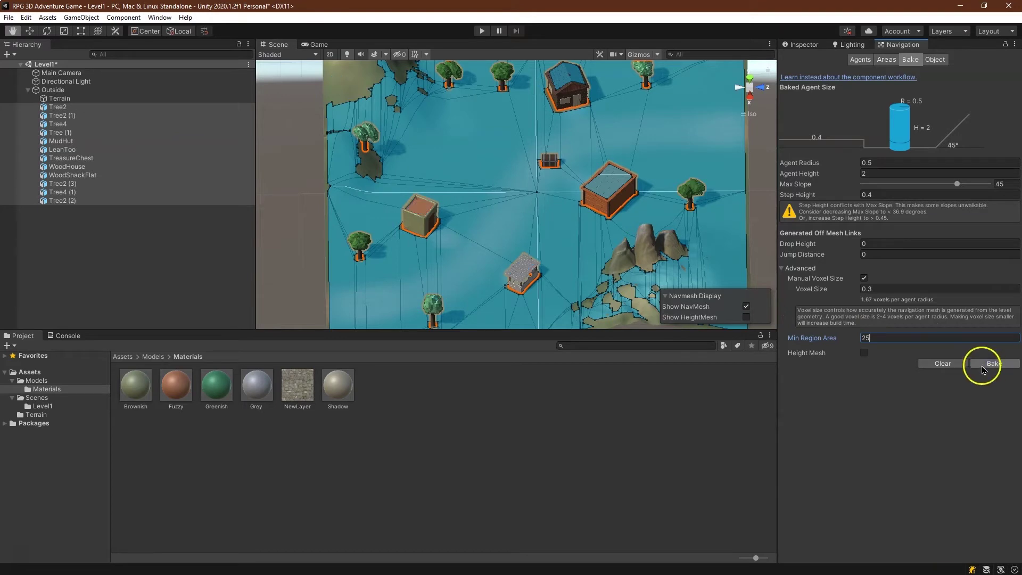
Set the NavMesh minimum region area to 35
scroll(538, 287, "down", 2)
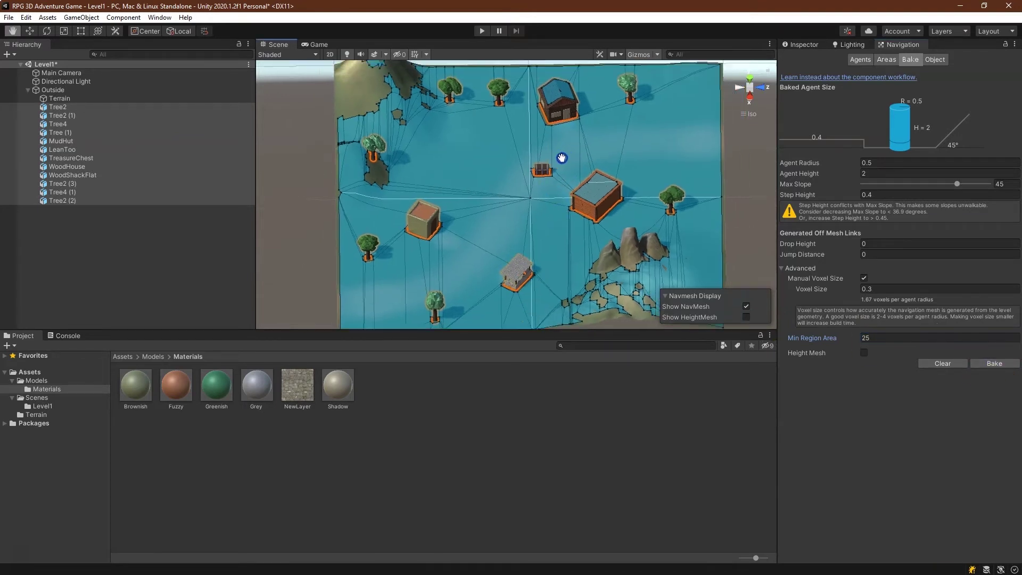
left_click_drag(563, 158, 555, 167)
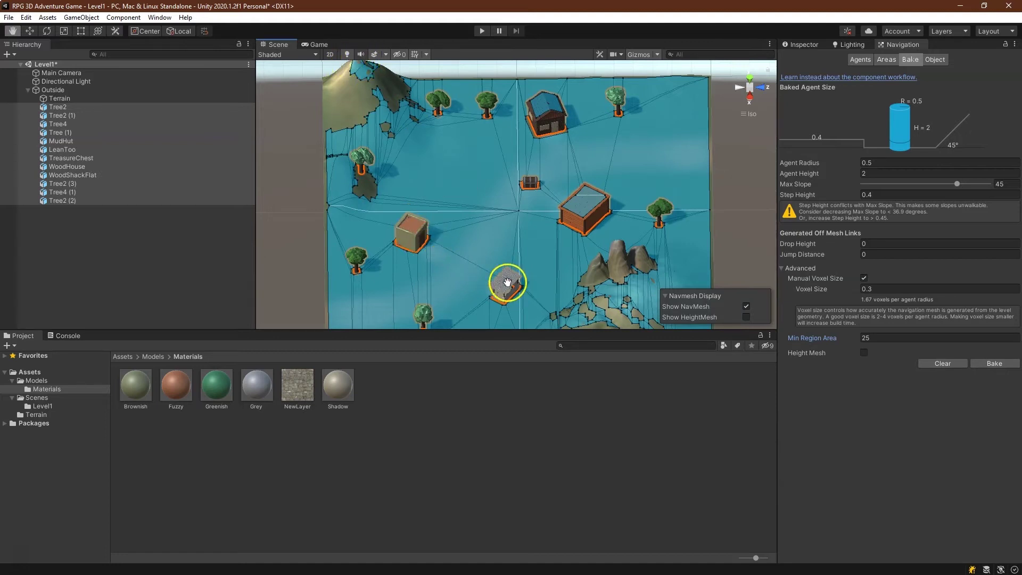
left_click(889, 337)
type("35")
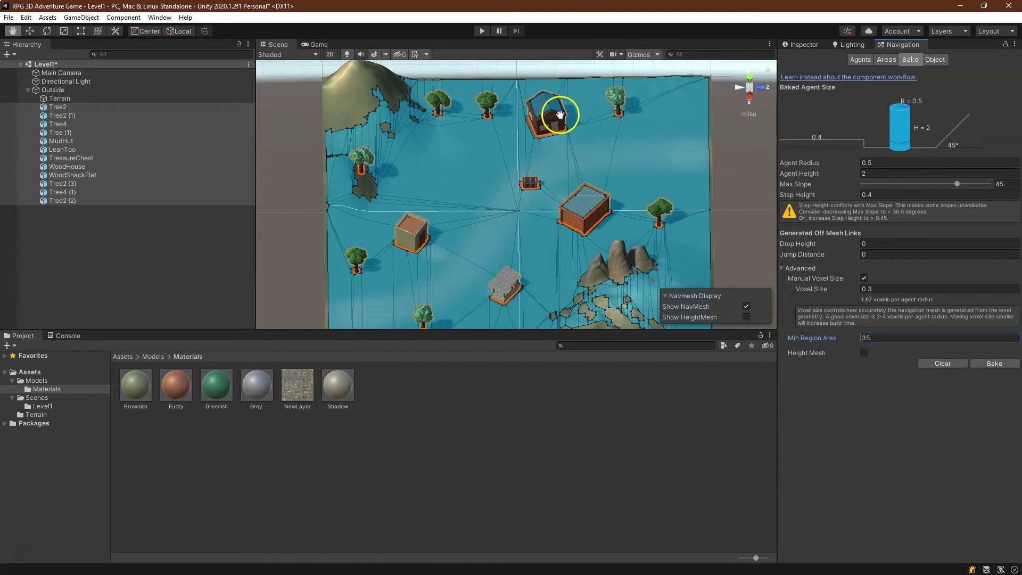
Select the WoodHouse in the scene and set its navigation area to Not Walkable
left_click(26, 29)
left_click(560, 116)
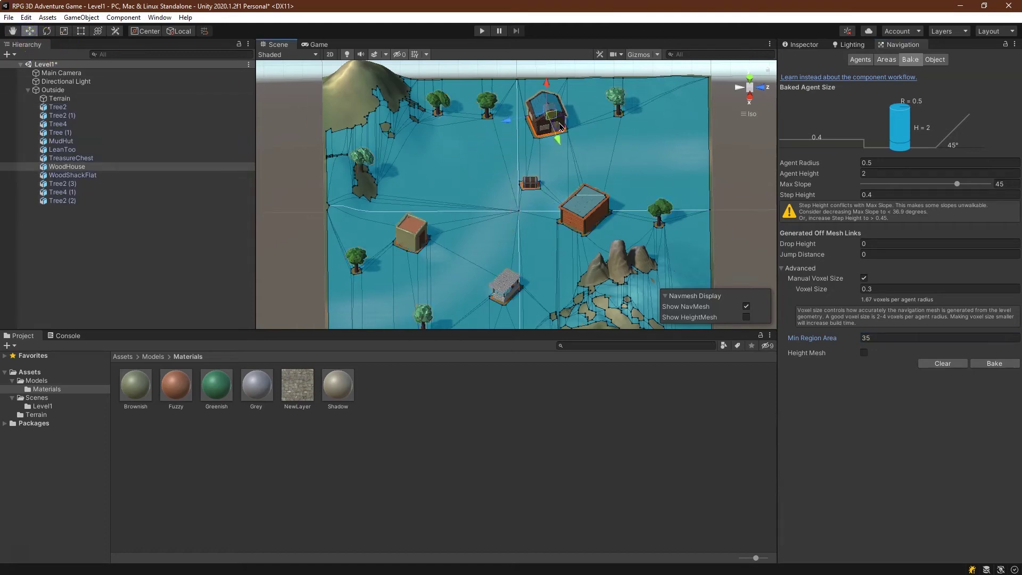
left_click(935, 59)
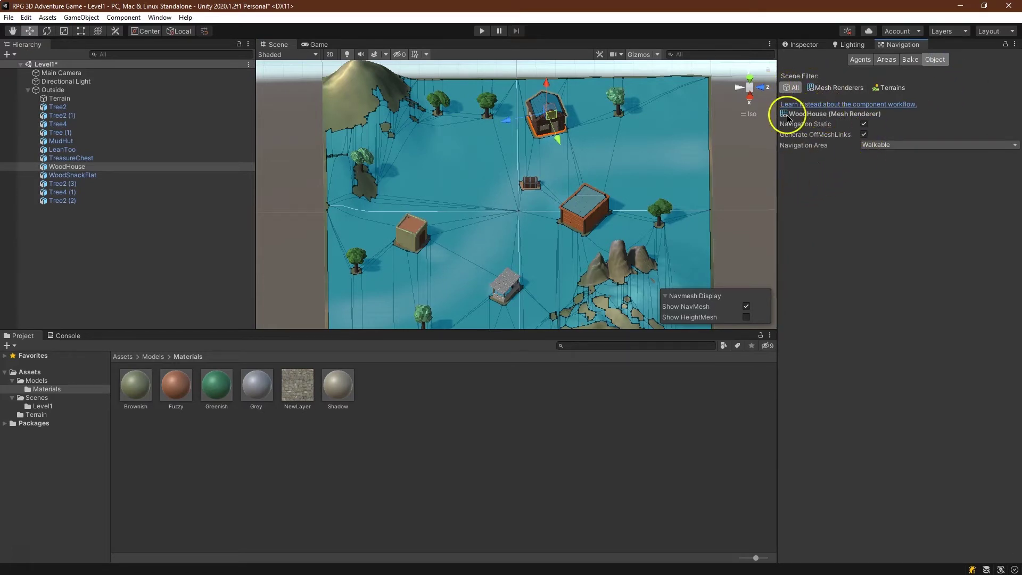
left_click(889, 145)
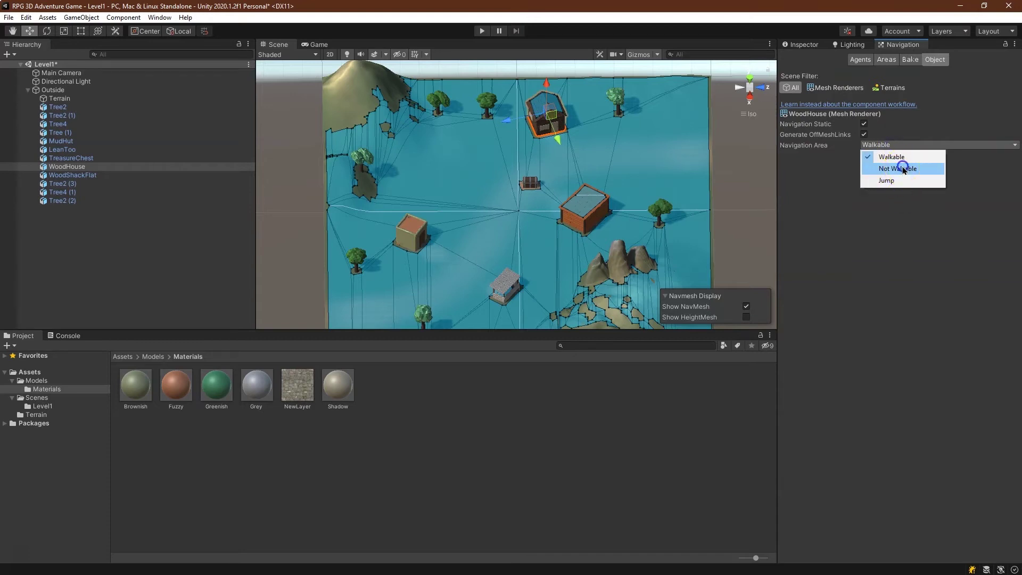
left_click(903, 168)
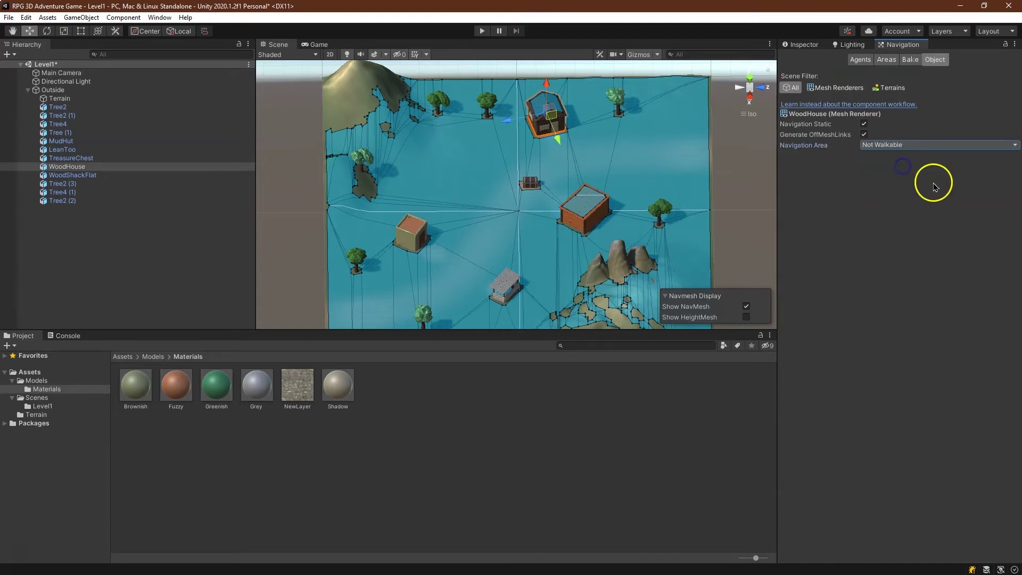
left_click(898, 146)
left_click(898, 146)
left_click(898, 146)
left_click(898, 145)
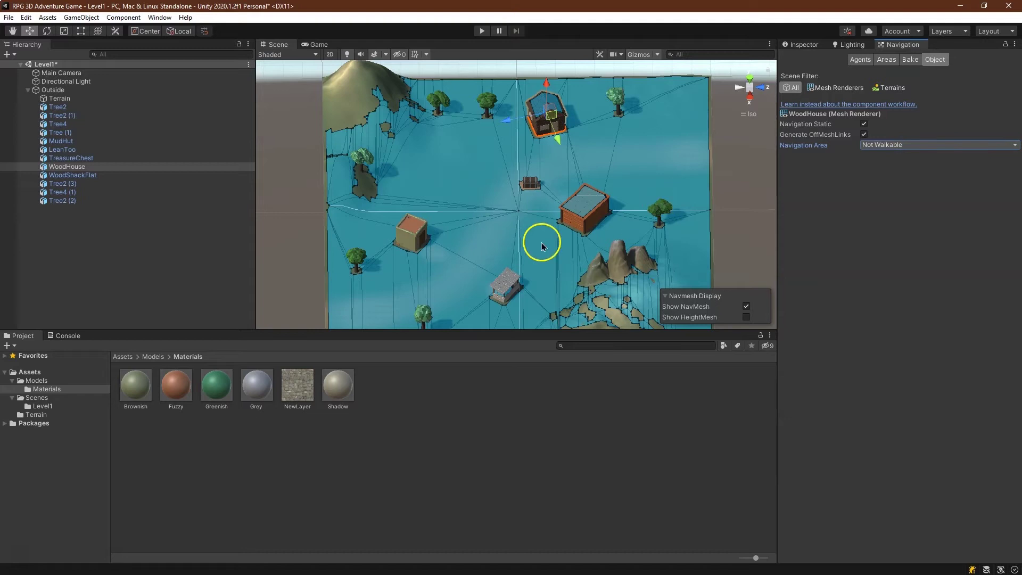
Select the WoodShackFlat building and set its navigation area to Not Walkable
left_click(573, 216)
left_click(879, 145)
left_click(888, 164)
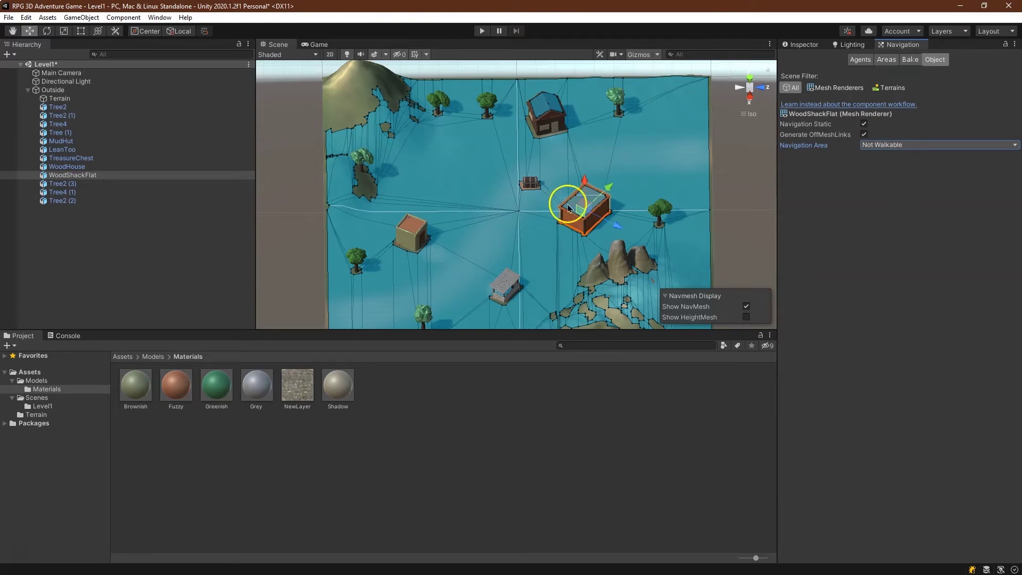
Rebake the NavMesh and inspect the WoodHouse and WoodShackFlat roofs from several angles
left_click(911, 60)
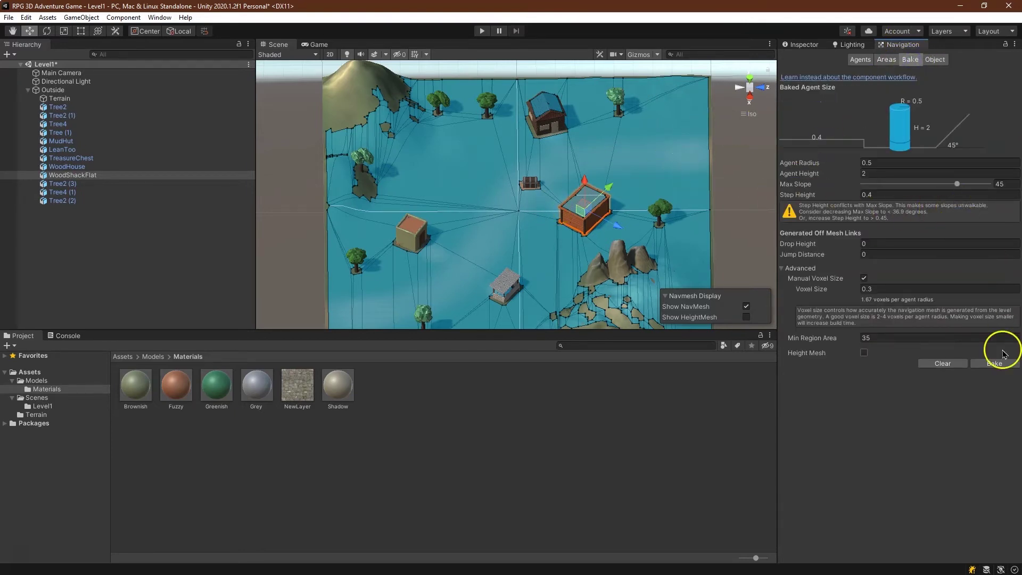
left_click(994, 365)
left_click(623, 222)
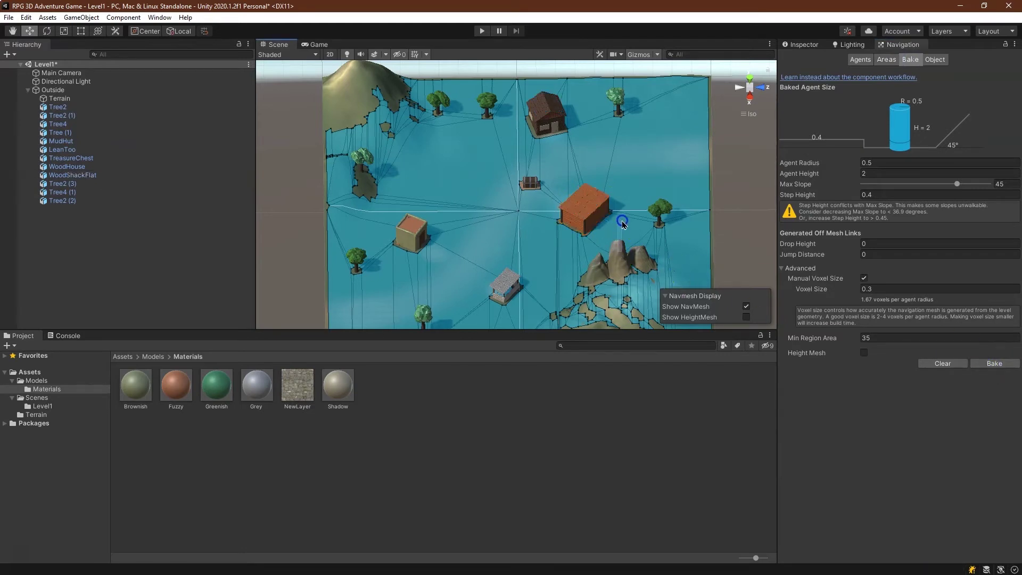
scroll(605, 240, "down", 2)
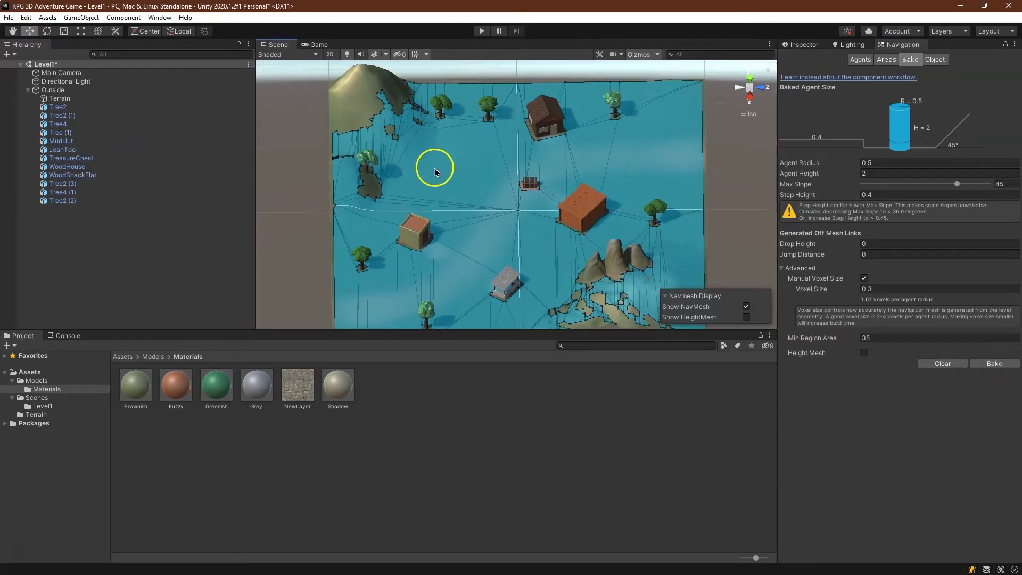
left_click_drag(549, 252, 675, 180, "alt")
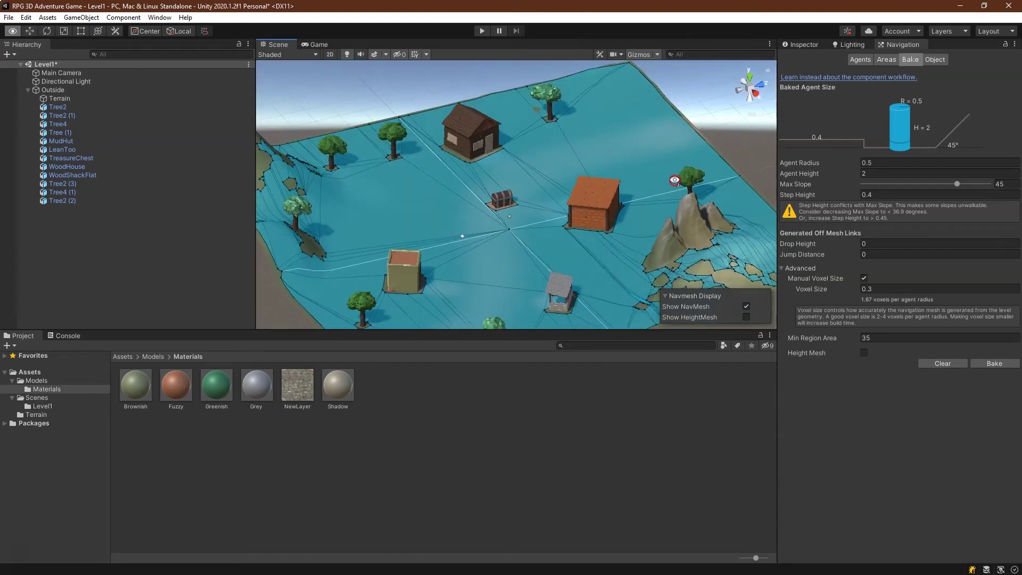
left_click_drag(675, 180, 490, 199, "alt")
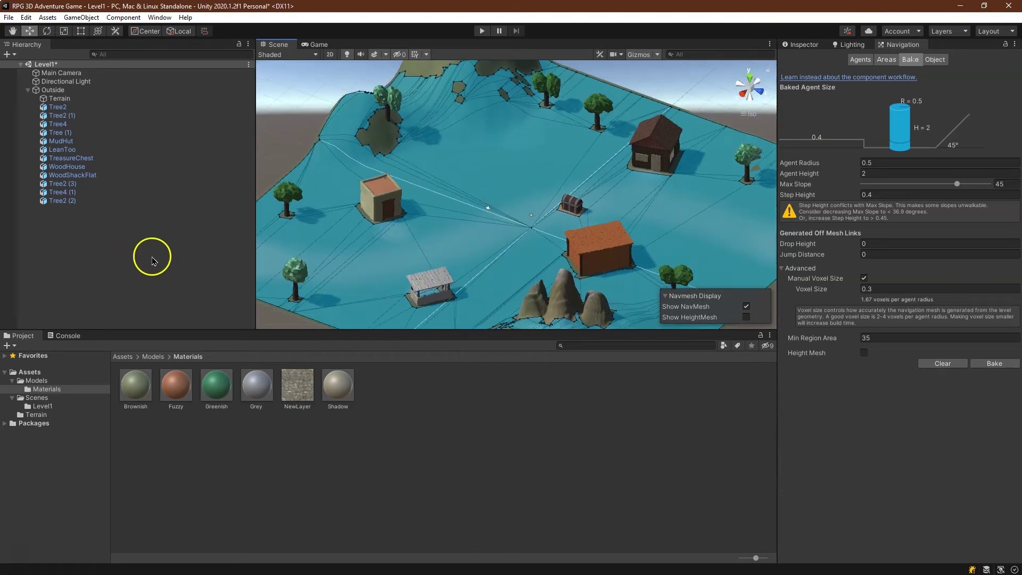
Add a 3D Cube object to the scene at the middle of the village terrain
left_click(28, 90)
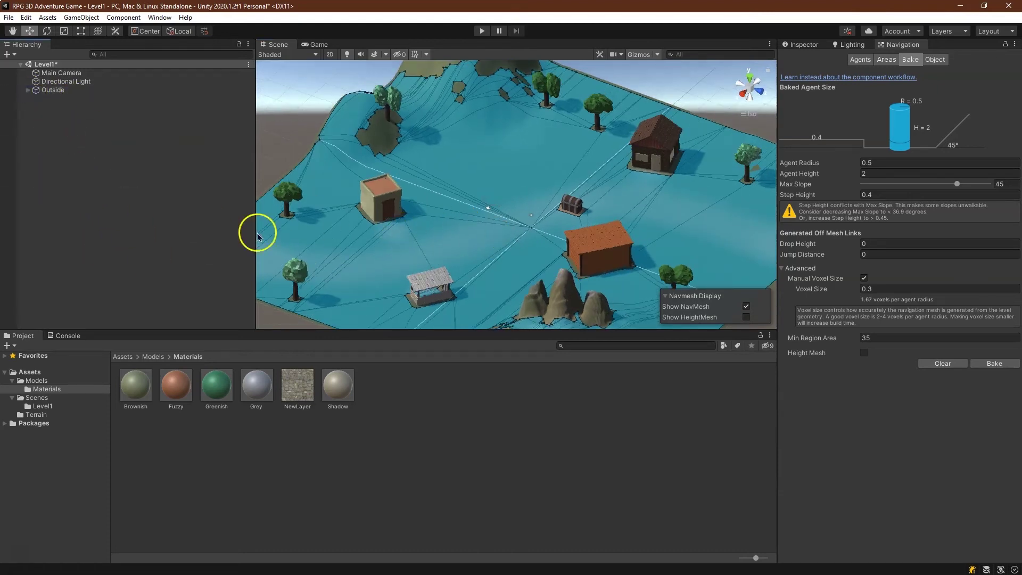
left_click(490, 230)
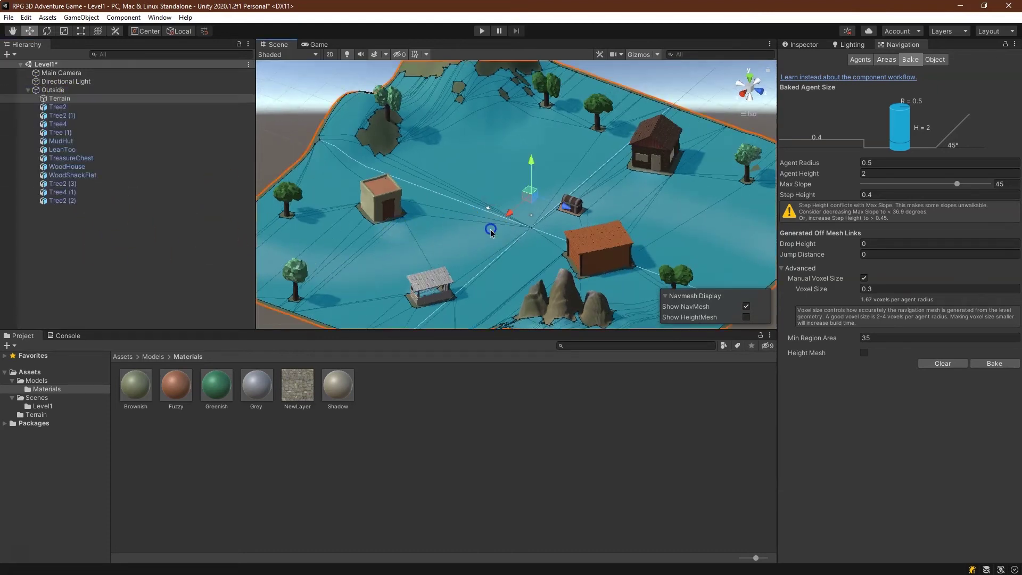
left_click(28, 91)
left_click_drag(333, 183, 574, 176, "alt")
left_click(800, 44)
scroll(511, 223, "up", 3)
right_click_drag(552, 269, 678, 261)
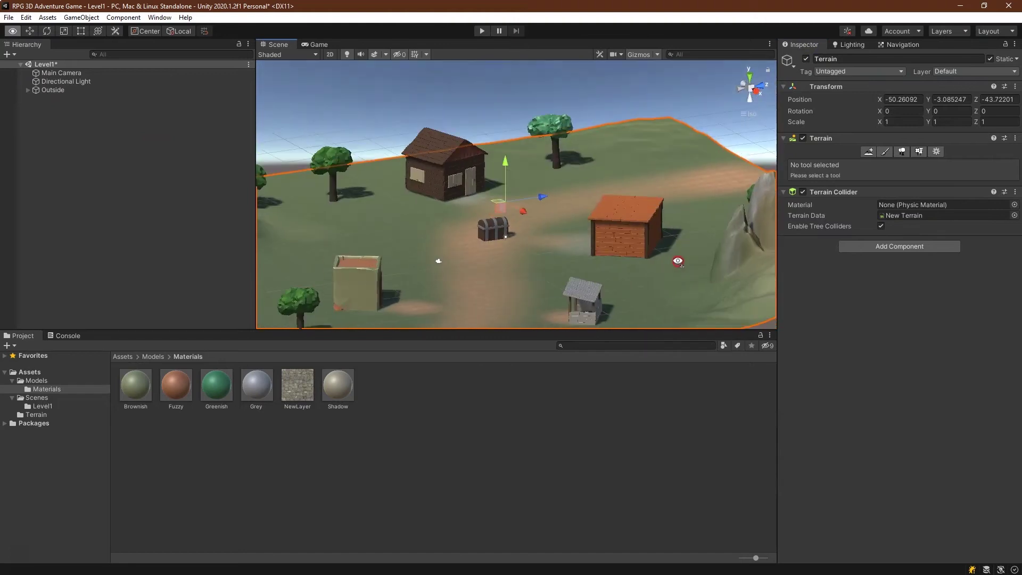
right_click(75, 162)
mouse_move(116, 280)
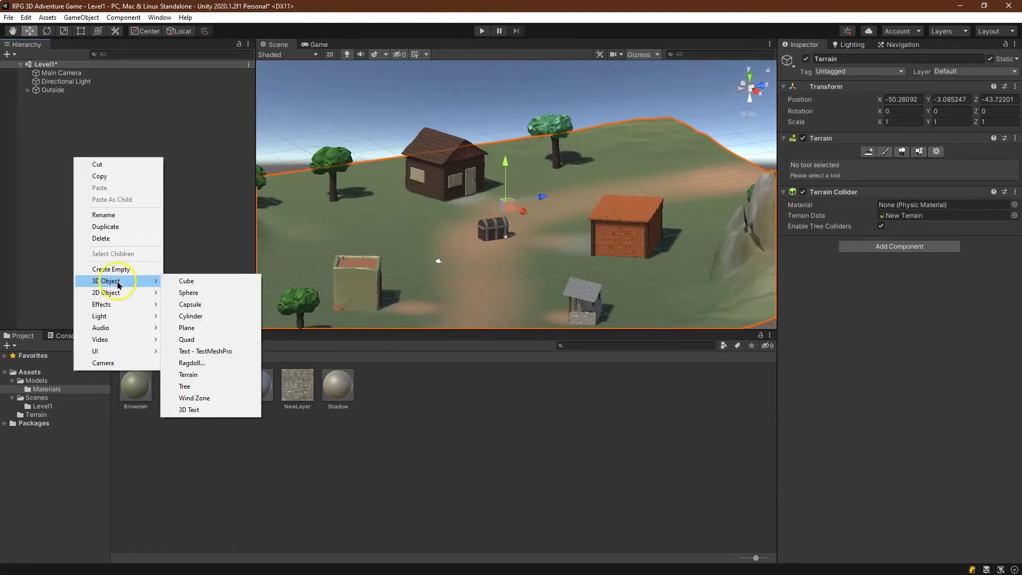
left_click(186, 282)
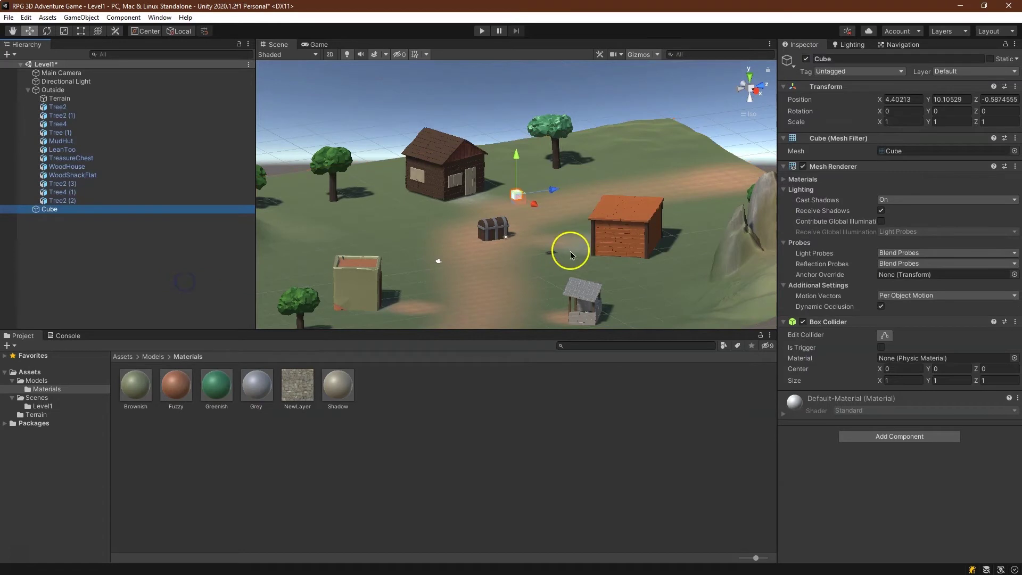
Frame the new cube in the scene and rename it Player
double_click(53, 210)
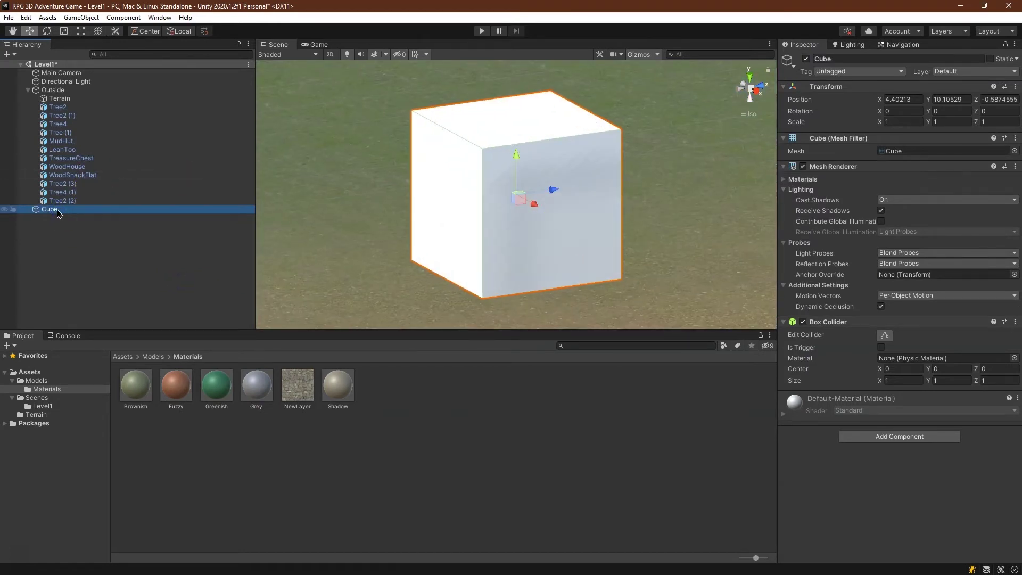
left_click(58, 211)
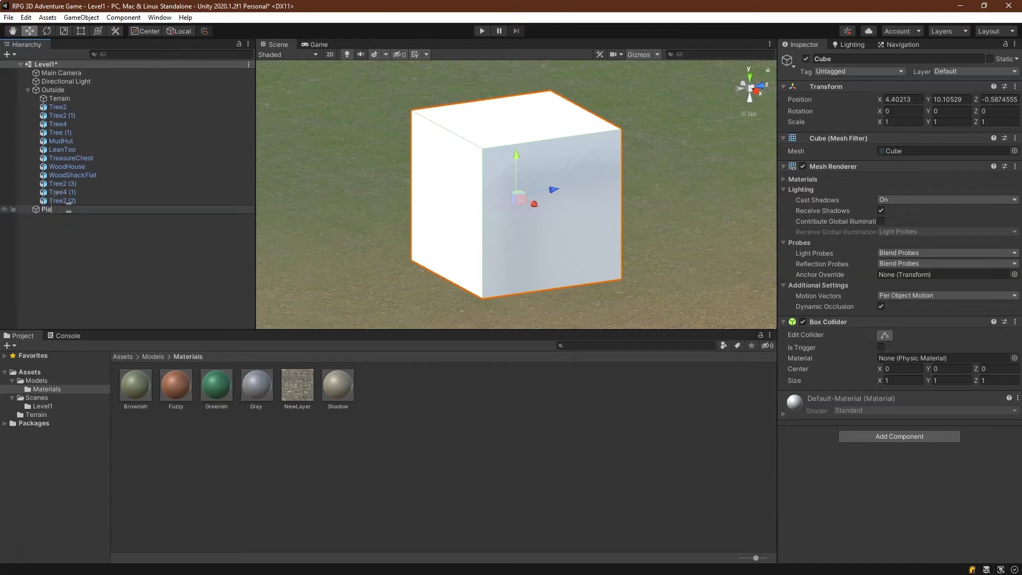
key("Return")
scroll(447, 155, "down", 5)
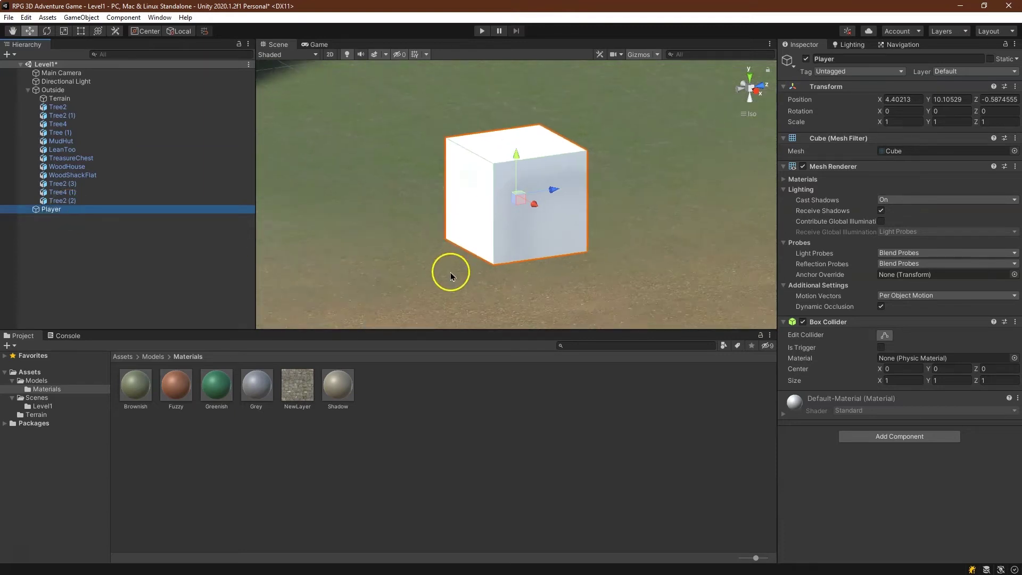
left_click_drag(445, 279, 554, 285, "alt")
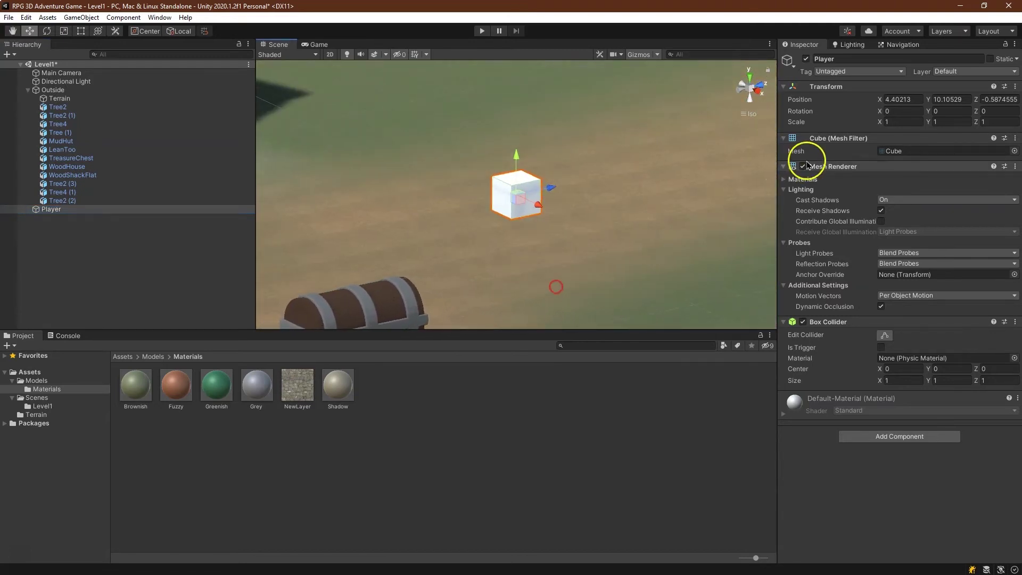
Reset the Player cube's transform to the world origin and frame it in the scene
right_click(832, 90)
left_click(847, 92)
scroll(611, 206, "down", 3)
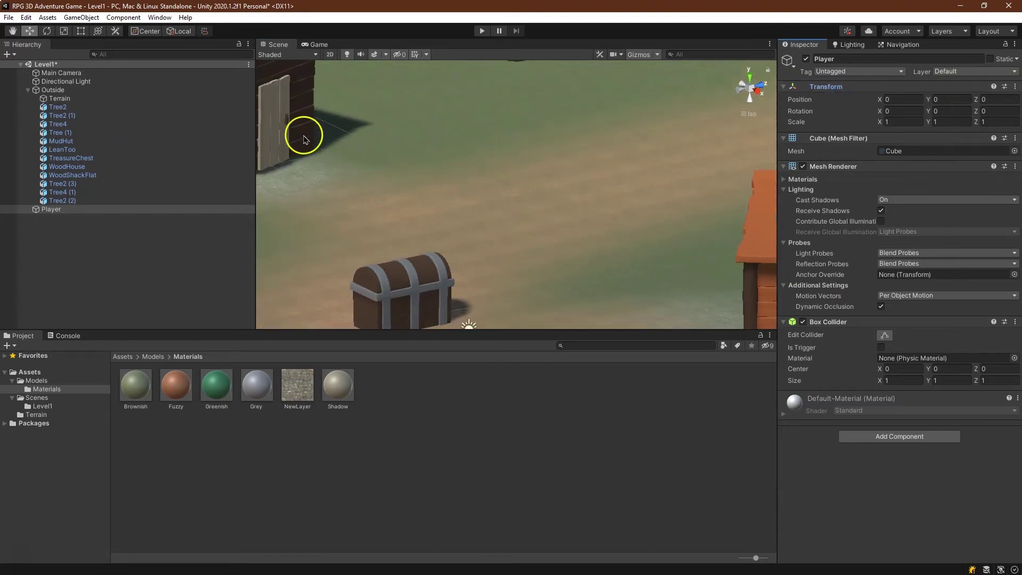
double_click(67, 209)
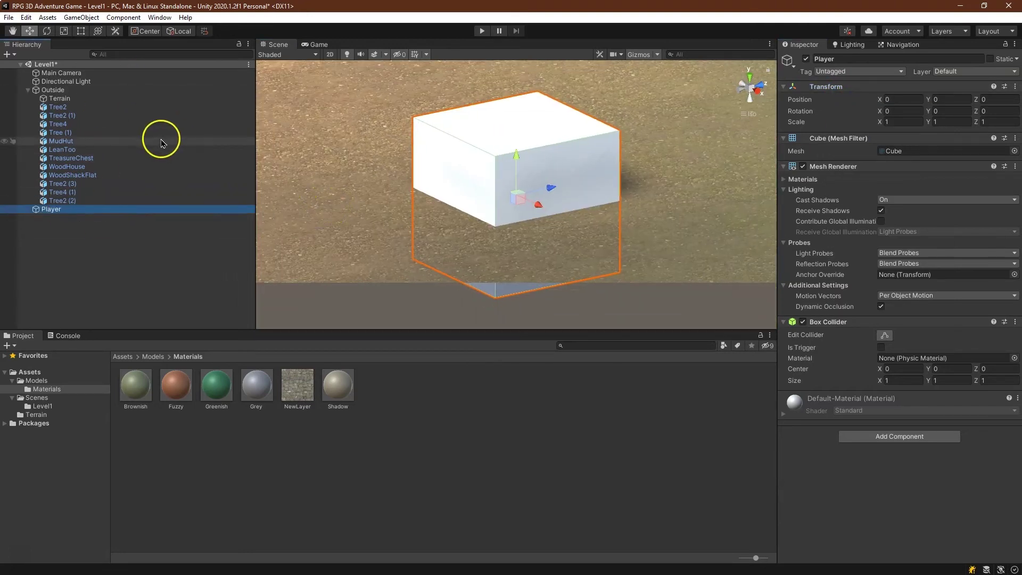
Set the Player cube's scale to 2 on the X, Y and Z axes
left_click(912, 123)
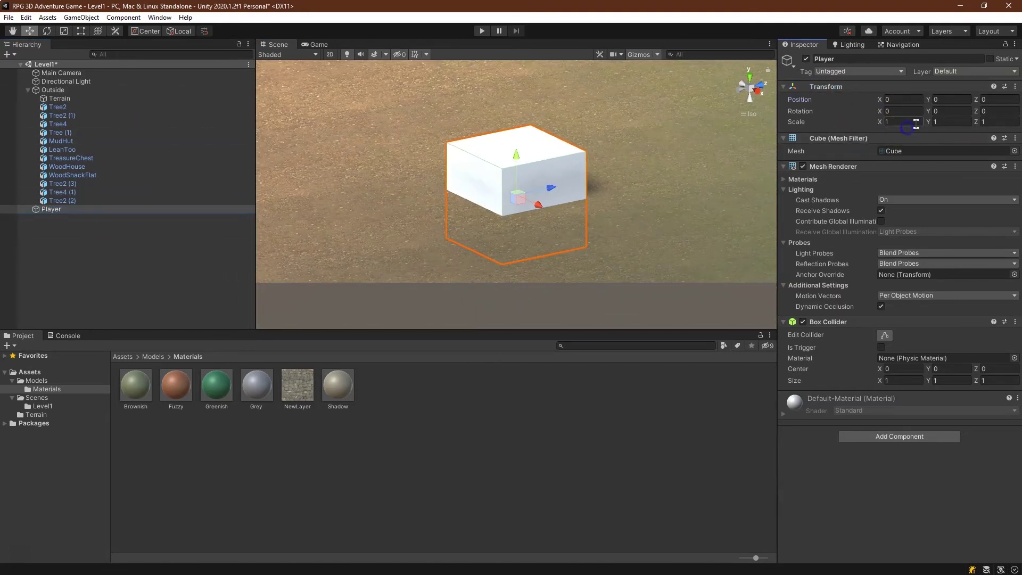
type("2")
key("Tab")
type("2")
key("Tab")
type("2")
Position the Player cube above the ground at X 0, about Y 3.06 and Z 0
scroll(664, 69, "down", 10)
left_click_drag(516, 157, 607, 144)
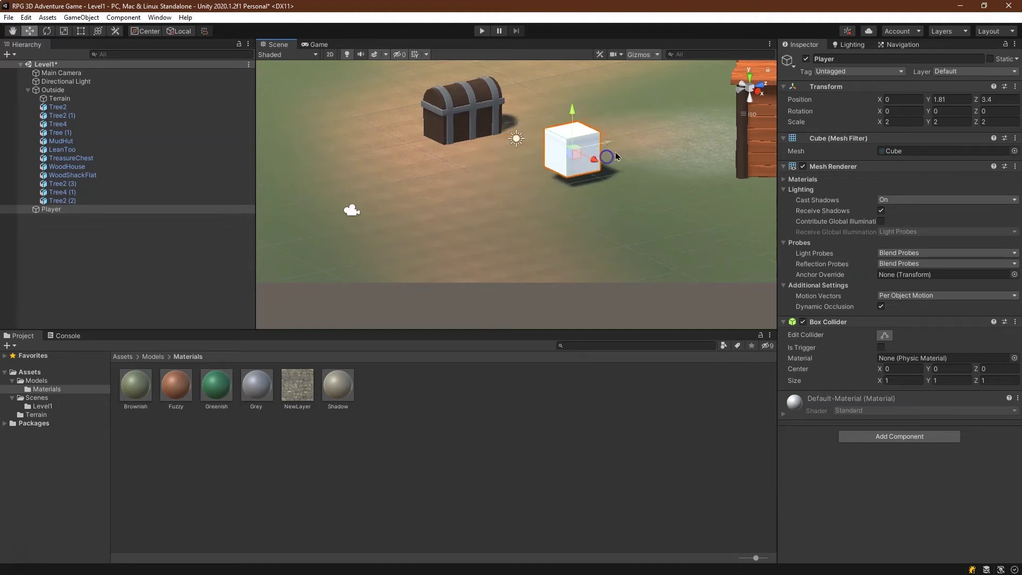
type("0")
key("Tab")
type("0")
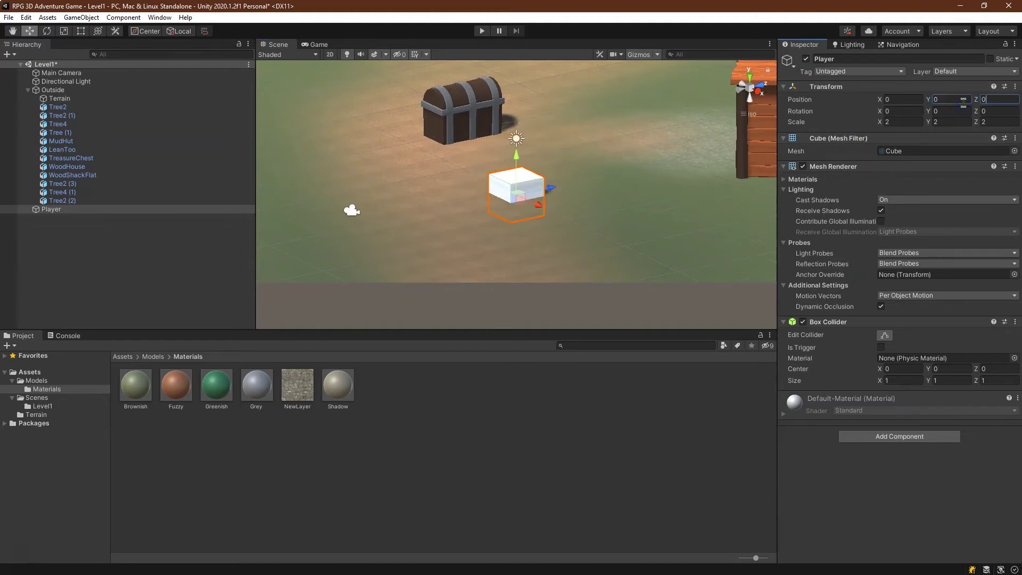
left_click_drag(512, 154, 523, 99)
left_click(522, 163)
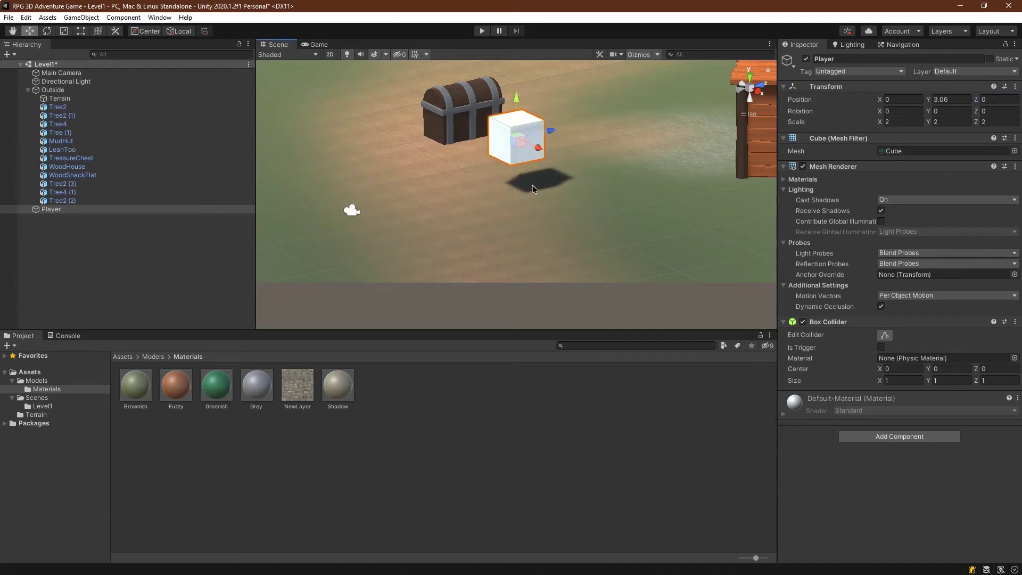
left_click(899, 436)
type("nav")
left_click(852, 434)
left_click(998, 398)
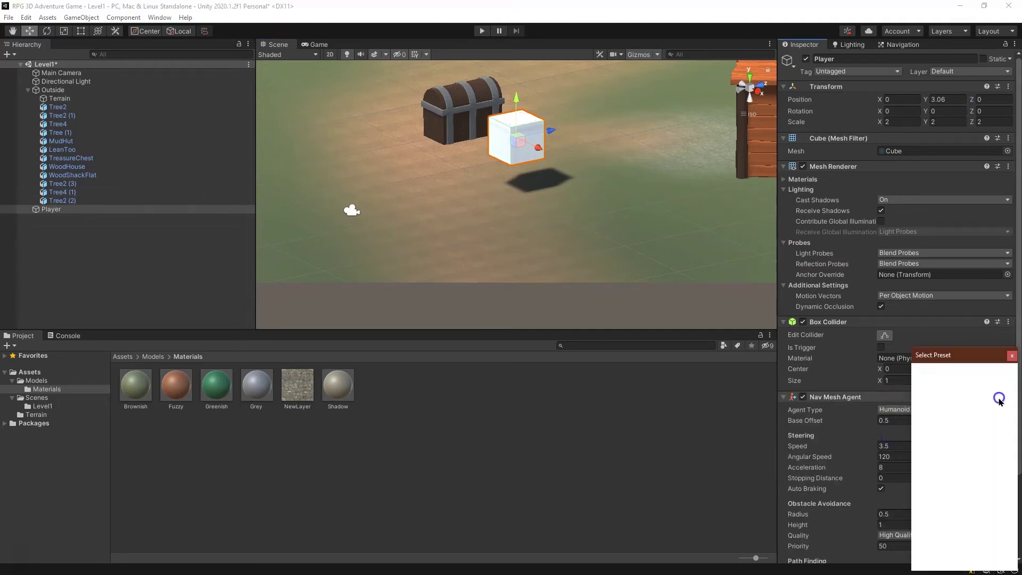
left_click(1008, 354)
left_click(1009, 397)
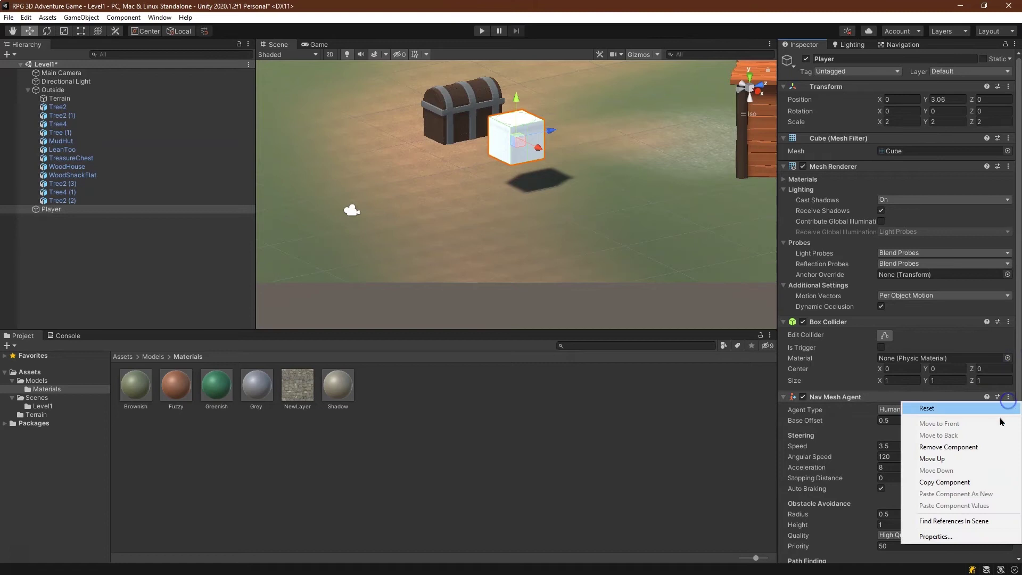
left_click(937, 445)
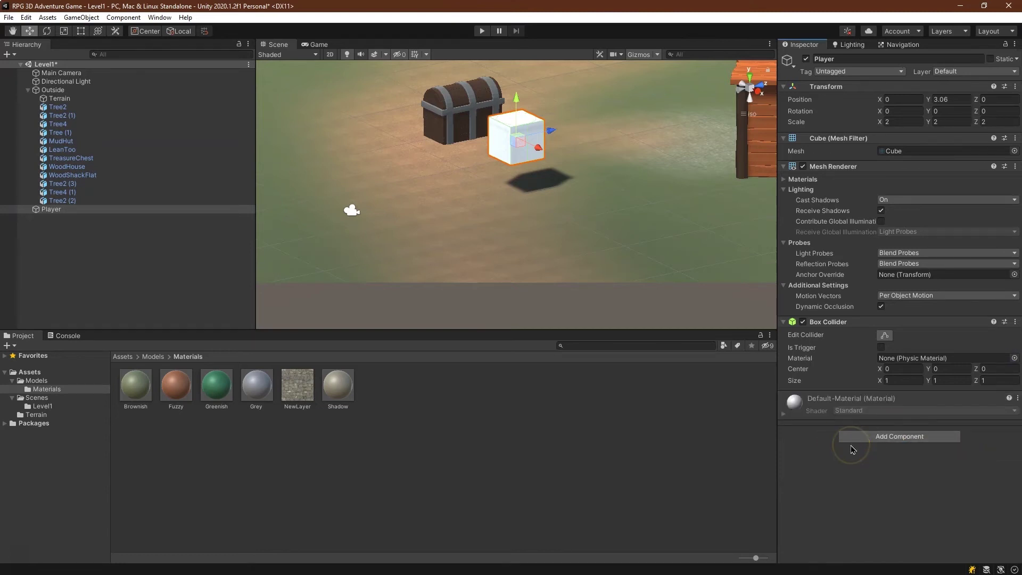
Add a Nav Mesh Agent component to the Player cube and look over its settings
left_click(854, 437)
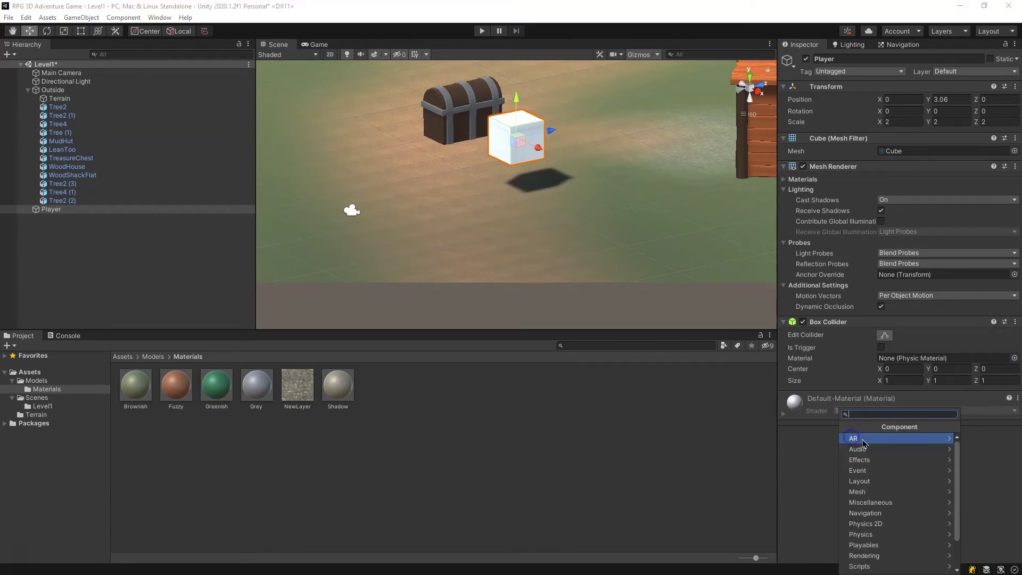
type("me")
key("BackSpace")
key("BackSpace")
key("BackSpace")
key("BackSpace")
type("nav")
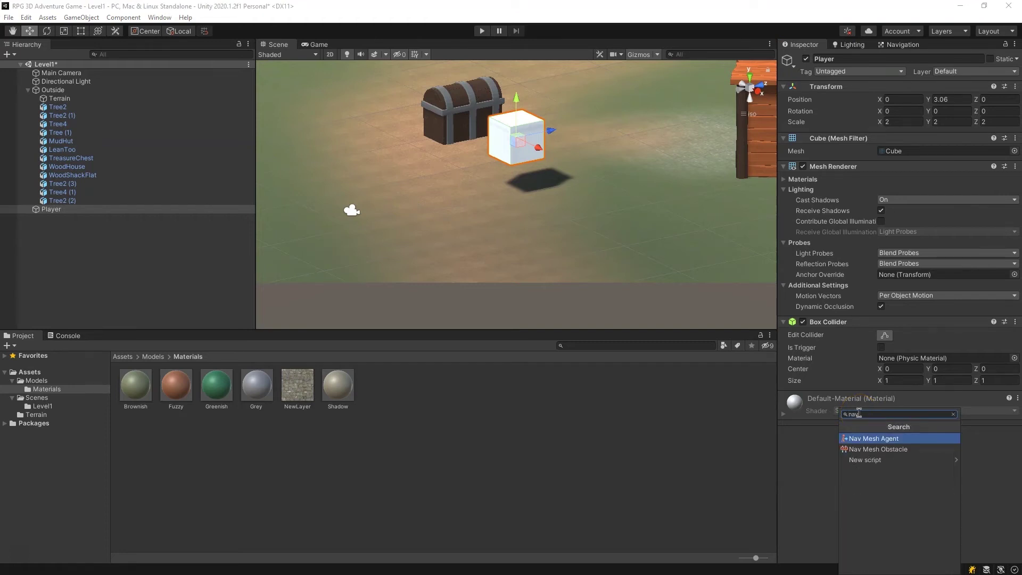
left_click(900, 443)
left_click(904, 440)
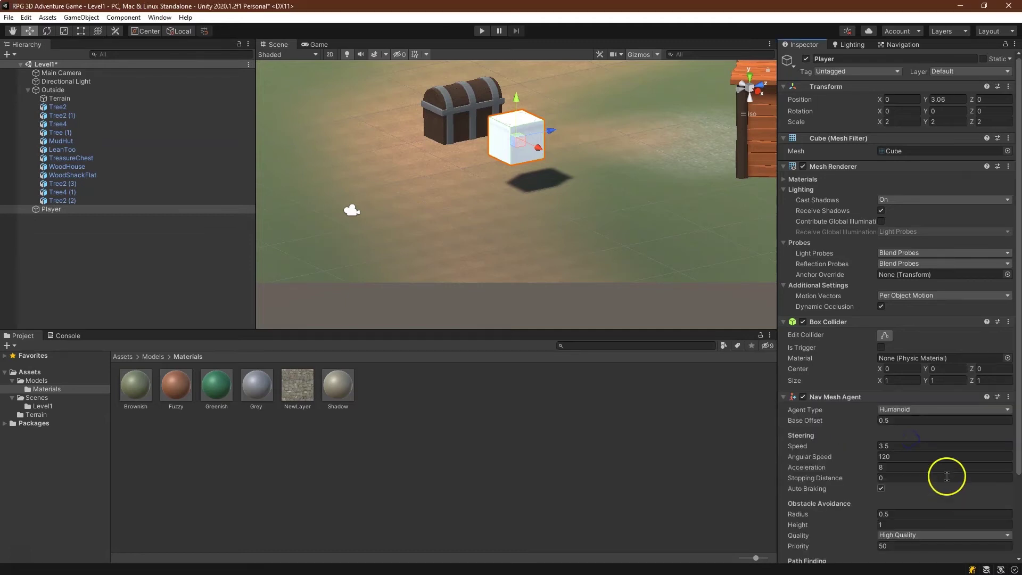
scroll(447, 196, "down", 1)
scroll(914, 468, "down", 4)
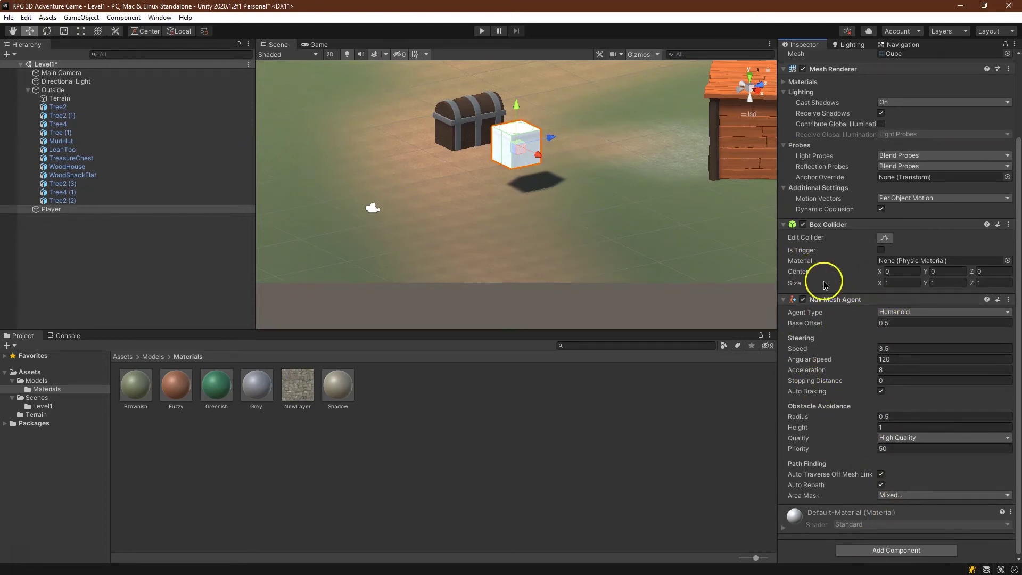
Select the TreasureChest and turn off its Static setting
left_click(459, 125)
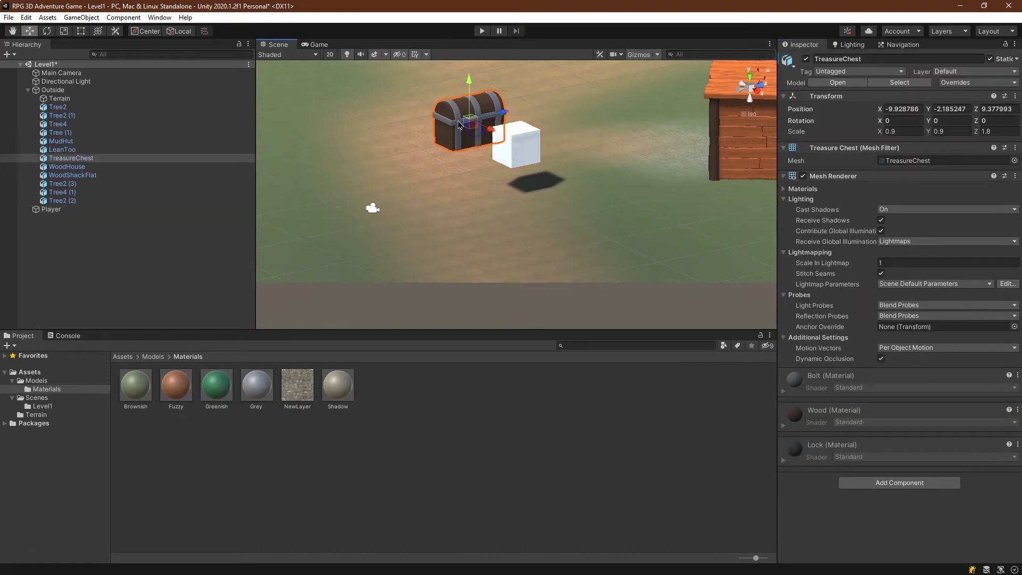
left_click(990, 59)
right_click_drag(561, 119, 532, 105)
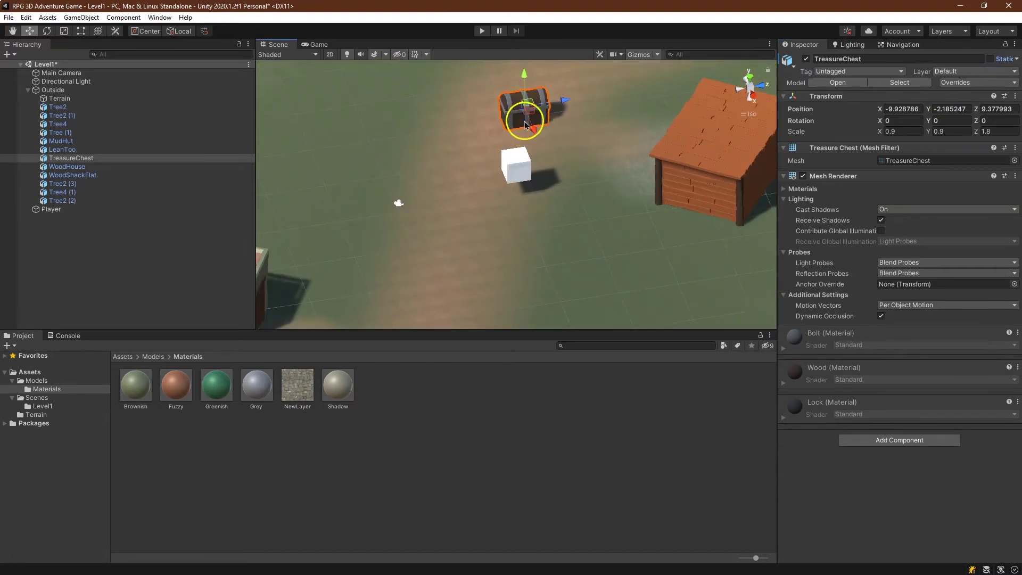
Add a Nav Mesh Obstacle component to the TreasureChest and enable Carve on it
left_click(900, 440)
type("nav")
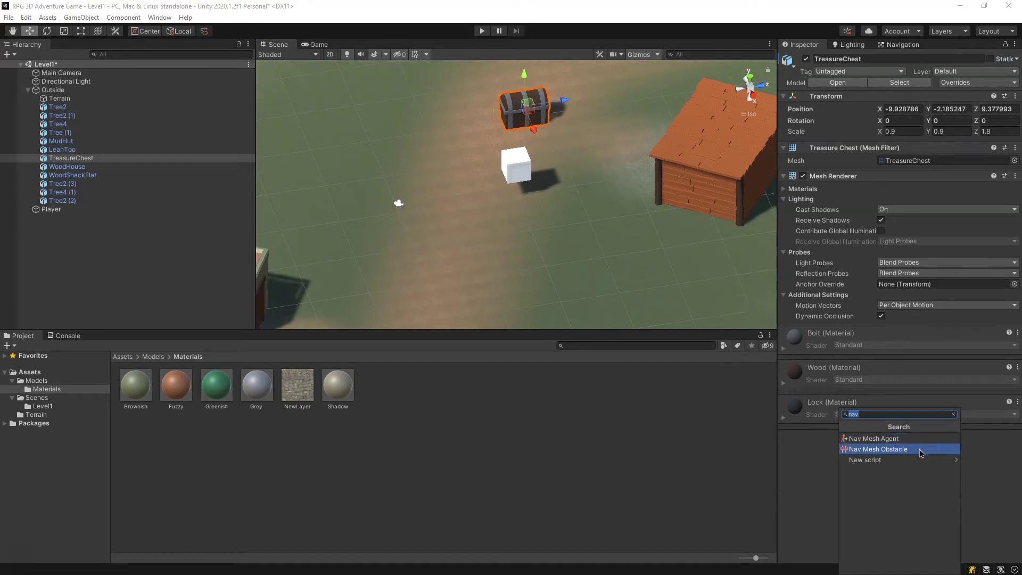
left_click(921, 450)
left_click(884, 381)
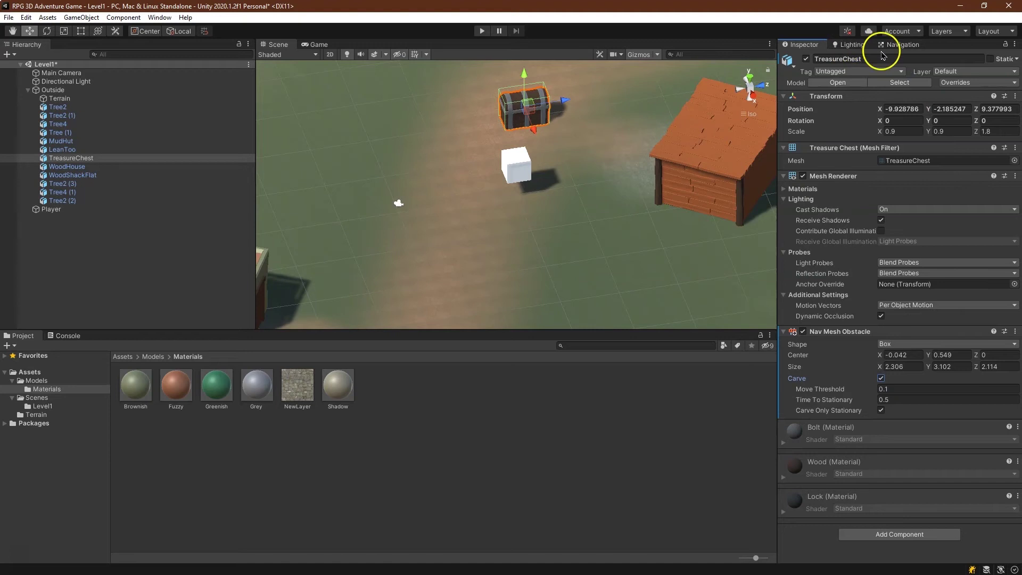
Shift the TreasureChest along the Z axis to about 9.54 and rebake the NavMesh
left_click(900, 45)
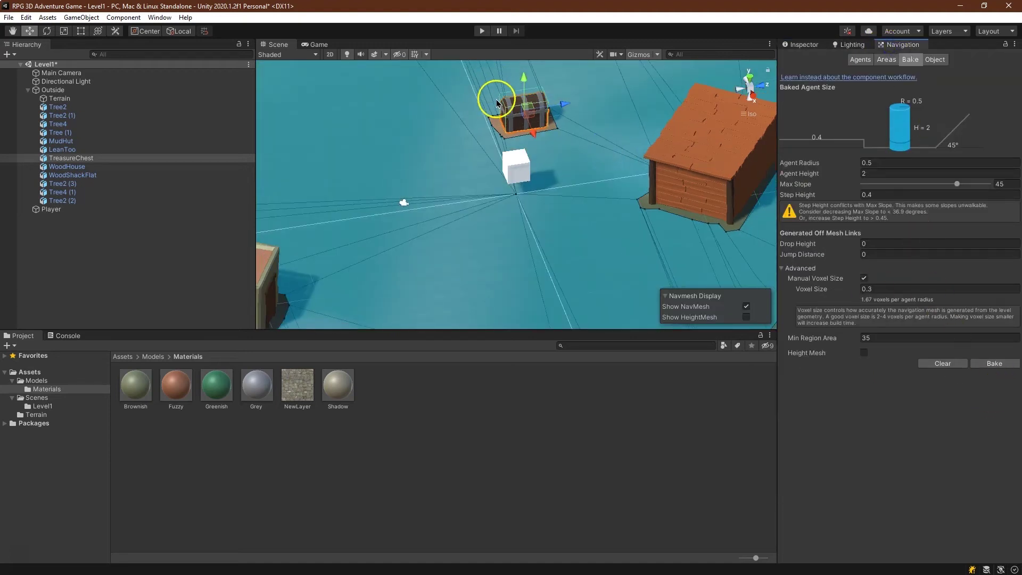
mouse_move(570, 114)
left_mouse_down()
mouse_move(623, 107)
mouse_move(446, 116)
mouse_move(612, 104)
mouse_move(573, 109)
mouse_move(569, 121)
left_mouse_up()
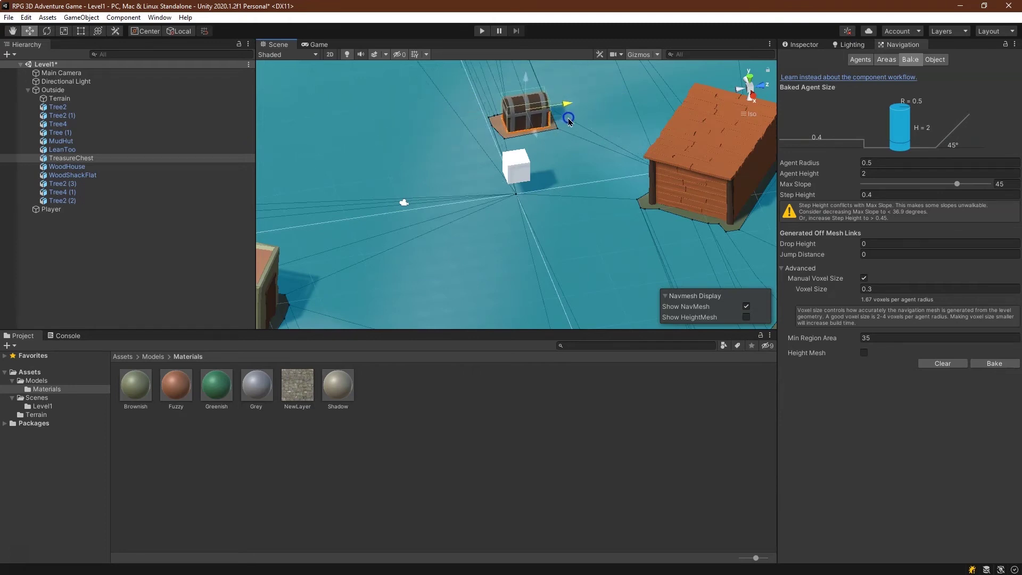
left_click(800, 44)
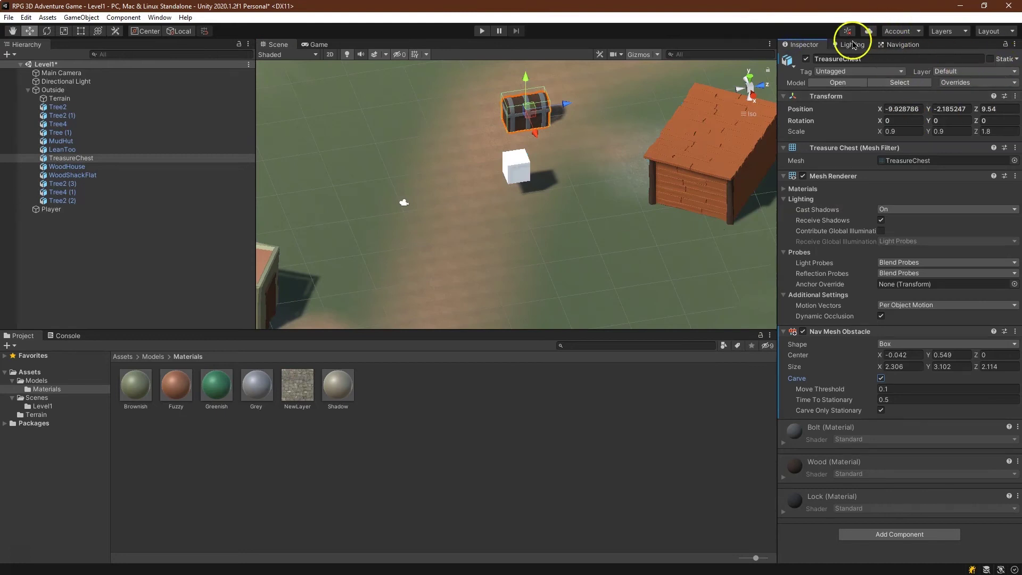
left_click(886, 45)
left_click(994, 363)
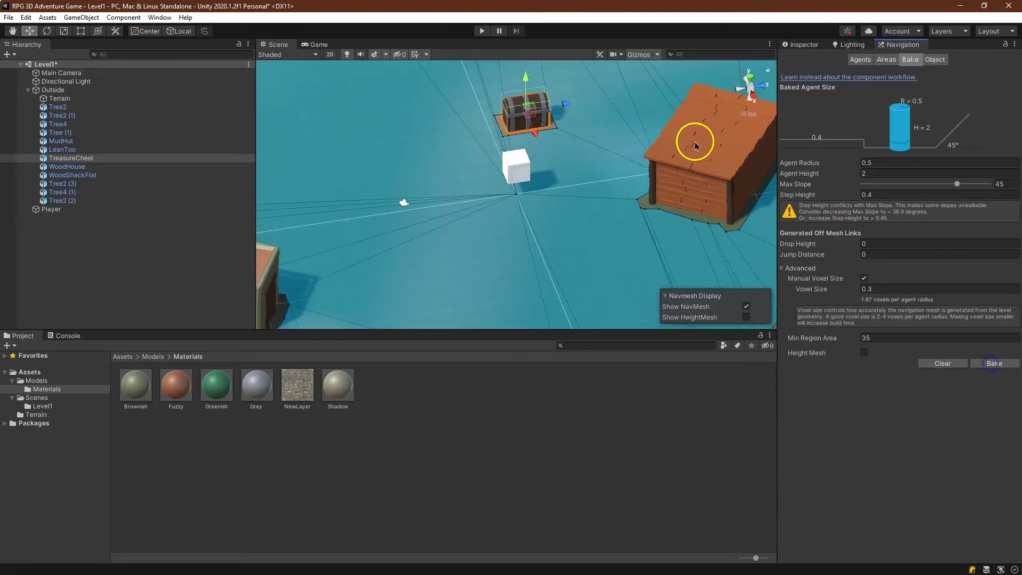
Slide the TreasureChest along the Z axis to about 8.33 and show its component settings
mouse_move(558, 121)
left_mouse_down()
mouse_move(564, 107)
mouse_move(656, 90)
mouse_move(547, 123)
left_mouse_up()
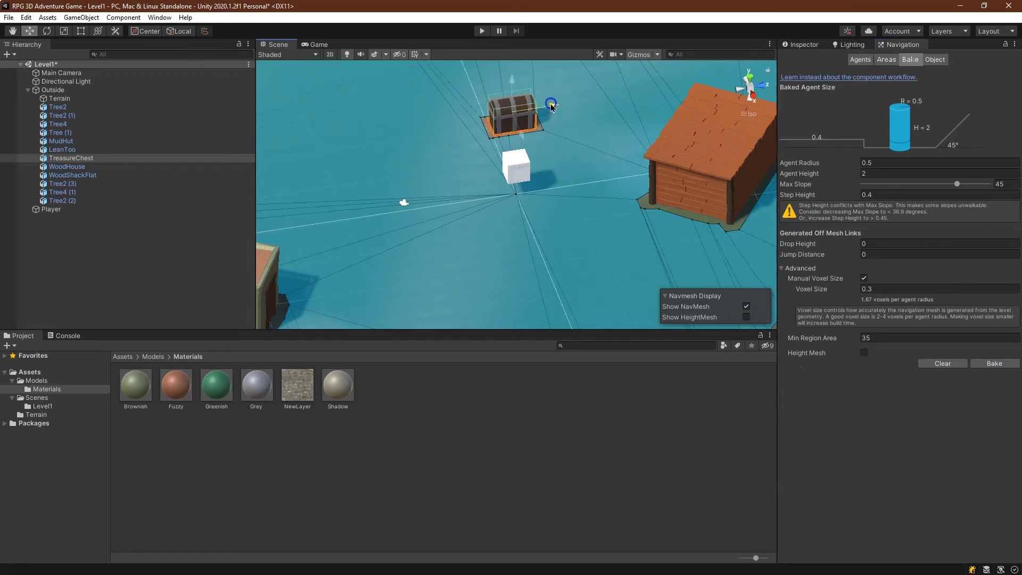
left_click(802, 45)
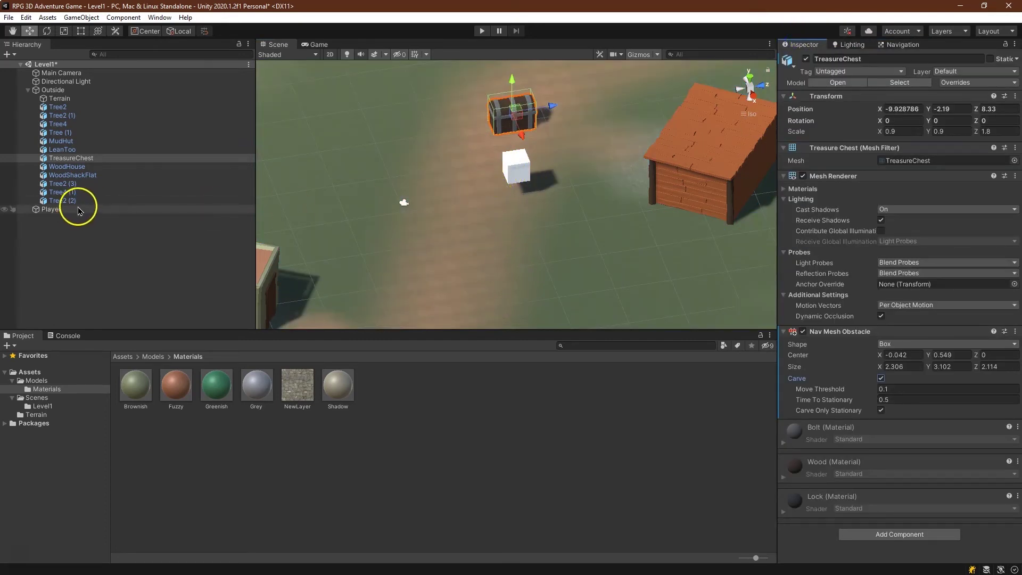
Collapse the Outside group, select the Player and add a new script component named Movement to it
left_click(28, 90)
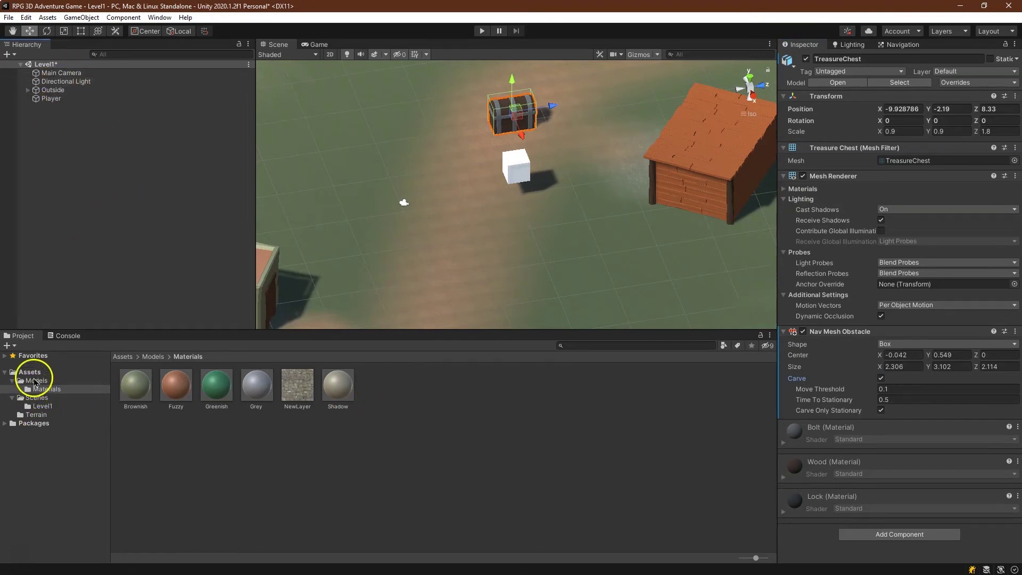
left_click(51, 99)
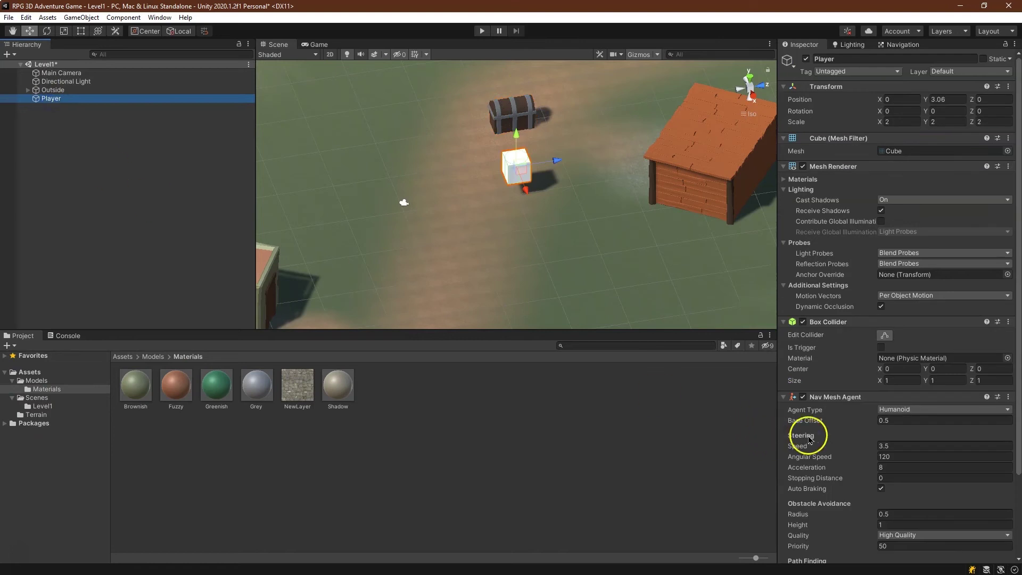
left_click(784, 322)
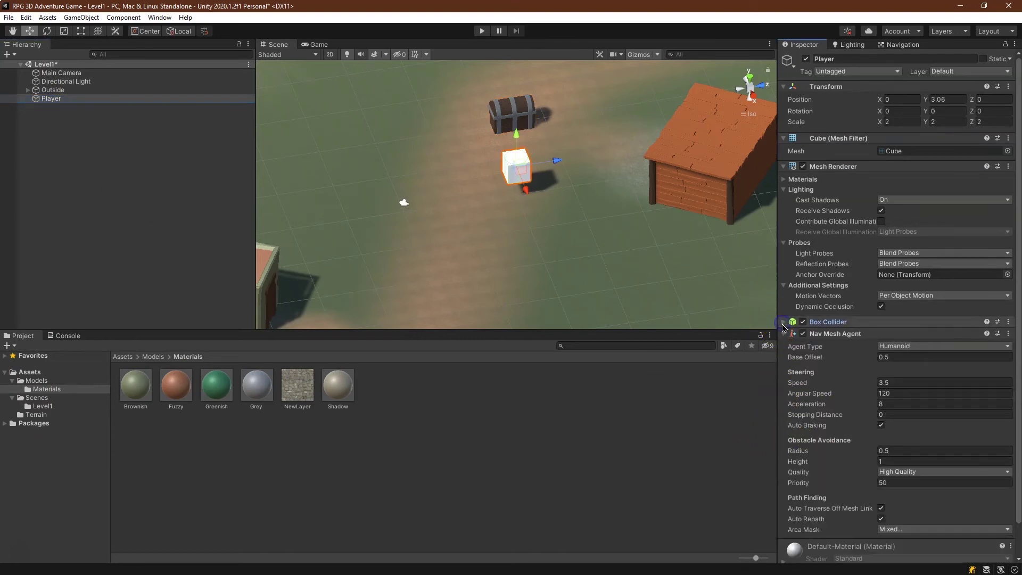
scroll(790, 361, "down", 2)
left_click(913, 550)
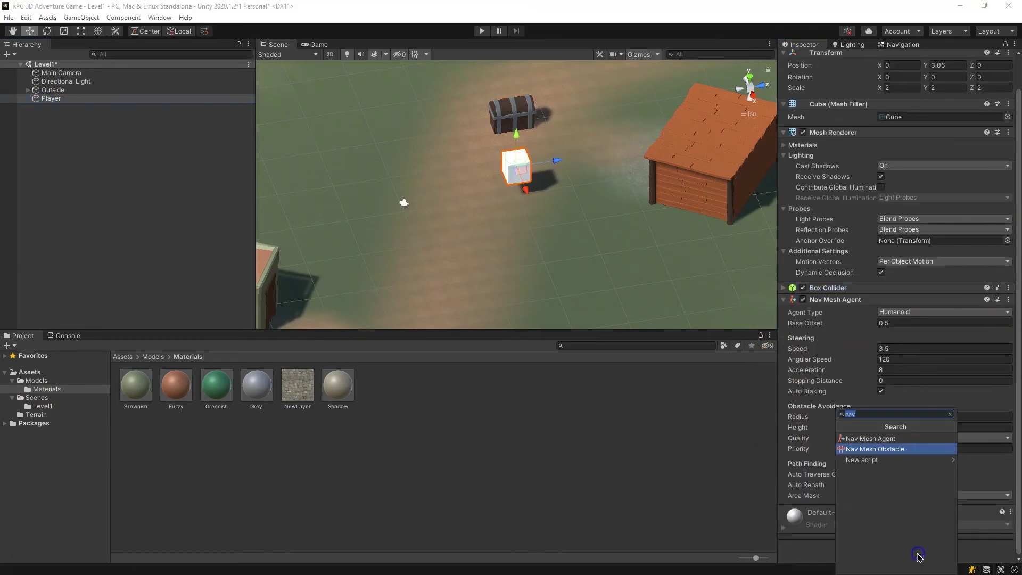
type("Movement")
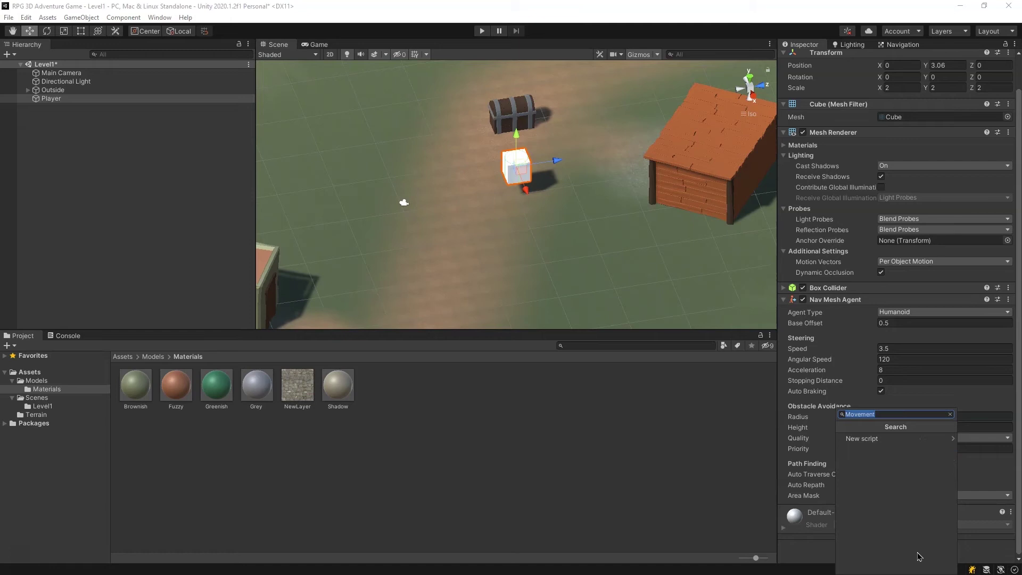
left_click(864, 437)
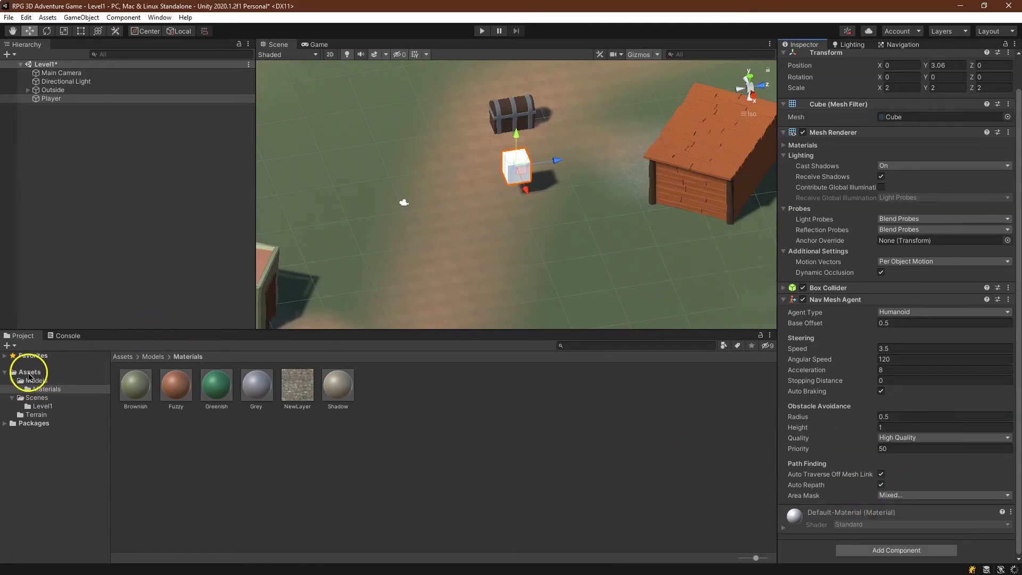
Create a folder named Scripts in the project's Assets folder
left_click(29, 372)
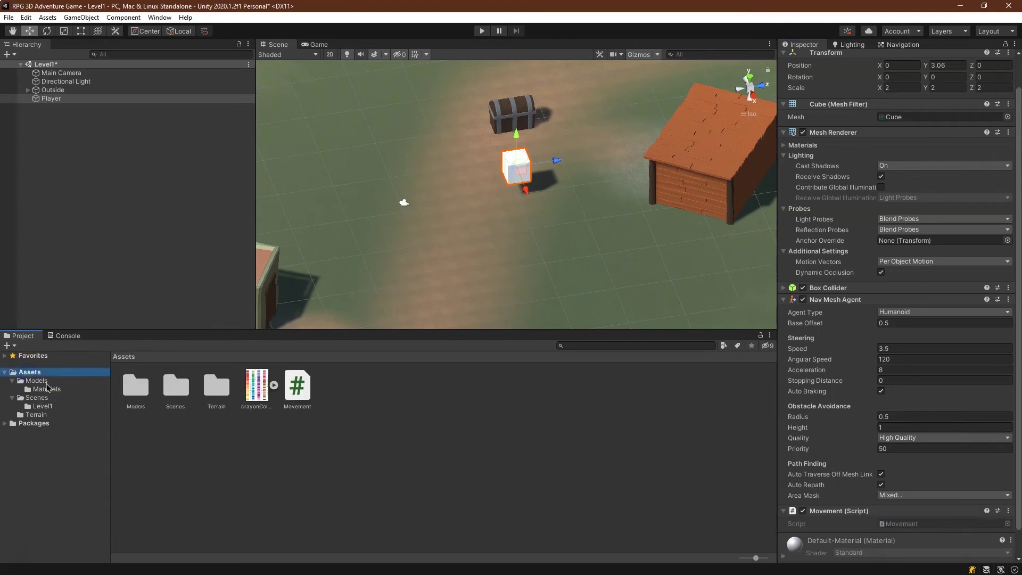
right_click(345, 454)
mouse_move(423, 171)
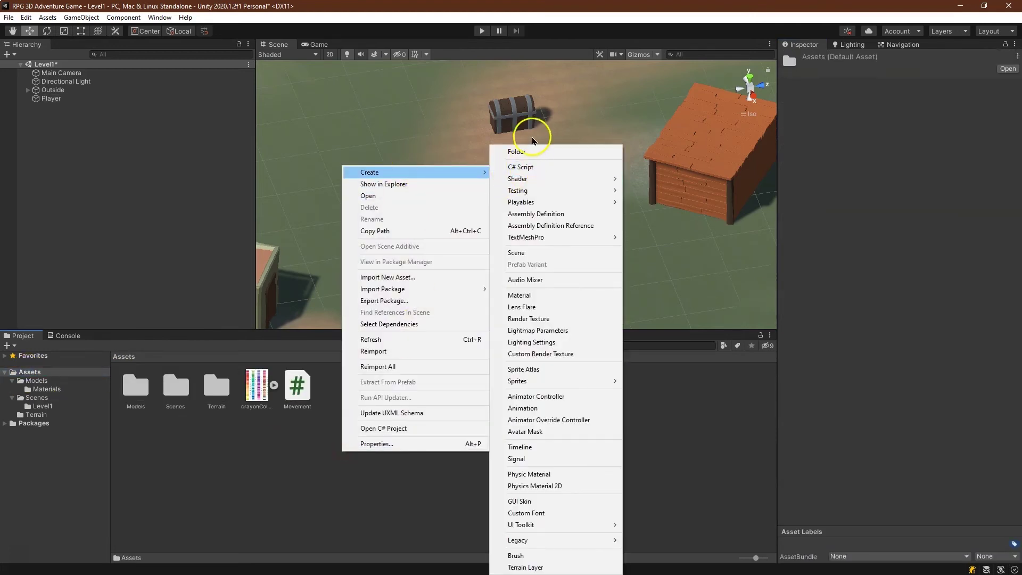
left_click(531, 151)
type("Sc")
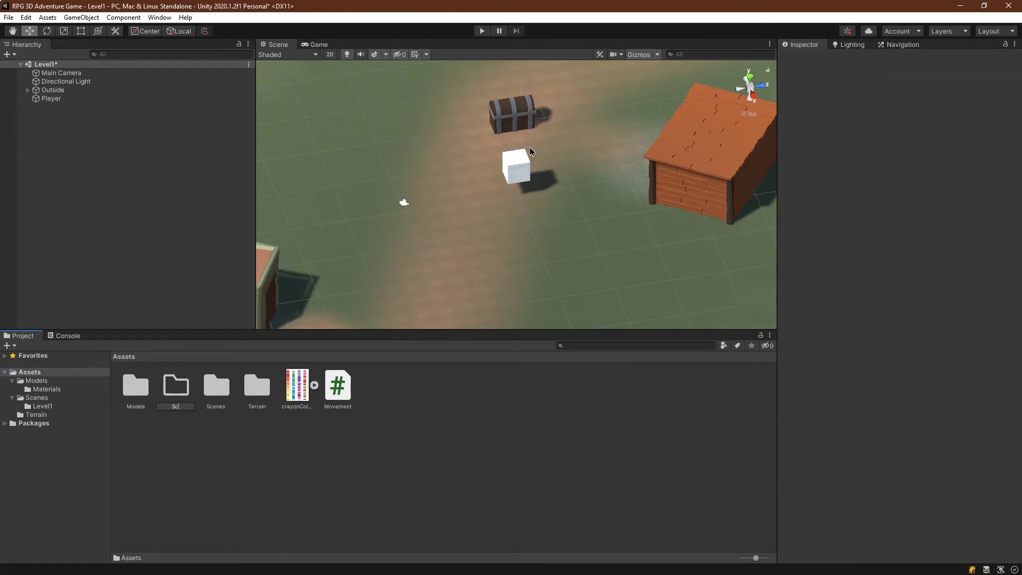
type("ripts")
key("Return")
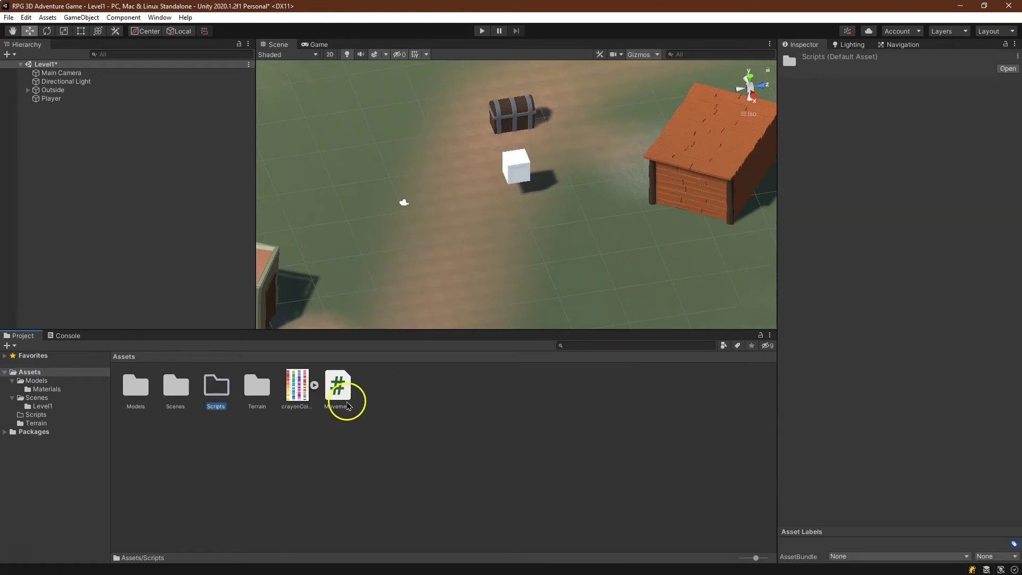
Move the Movement script into the Scripts folder and the crayon color image into the Models folder
left_click_drag(342, 398, 222, 400)
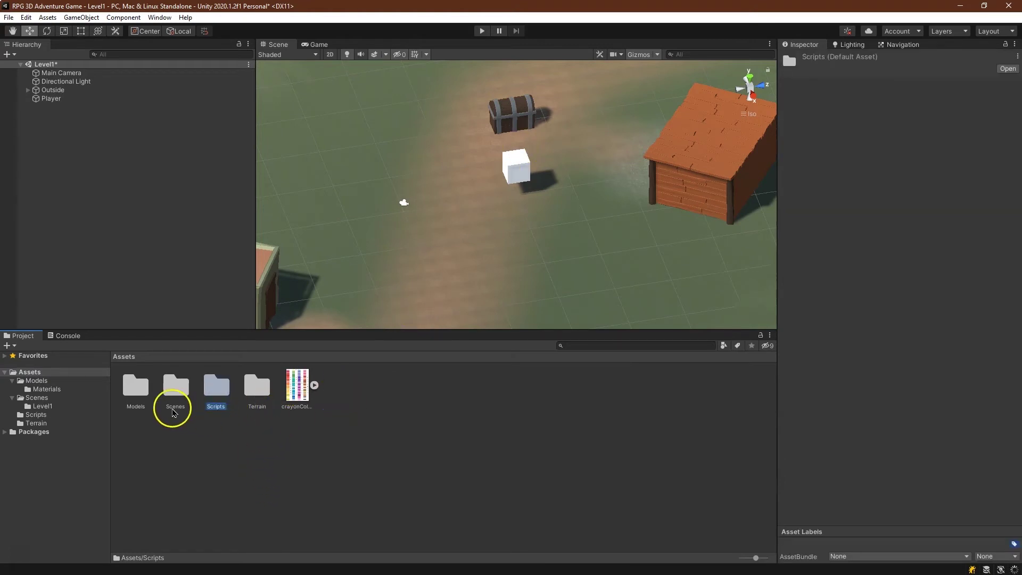
left_click(130, 388)
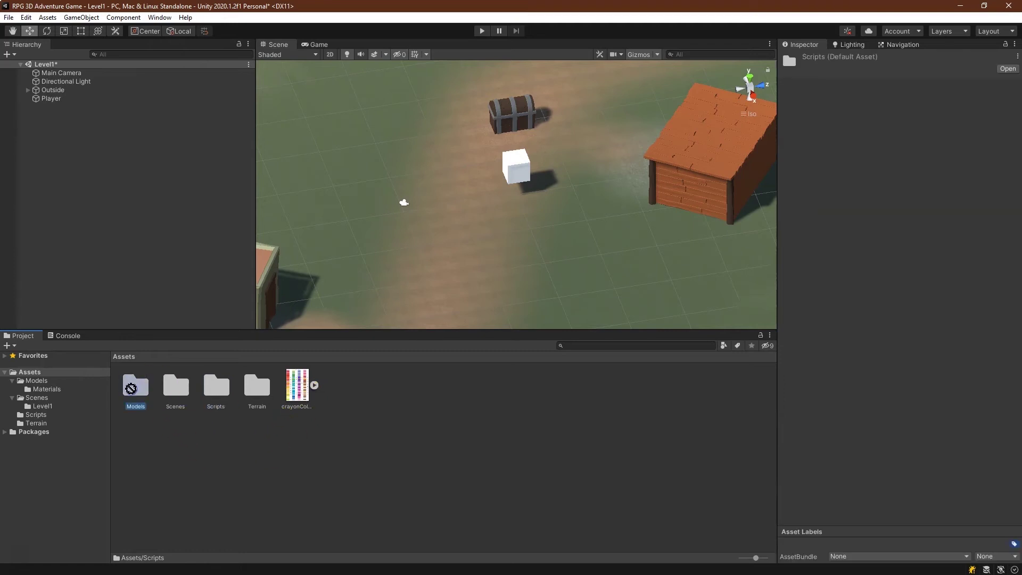
left_click(215, 388)
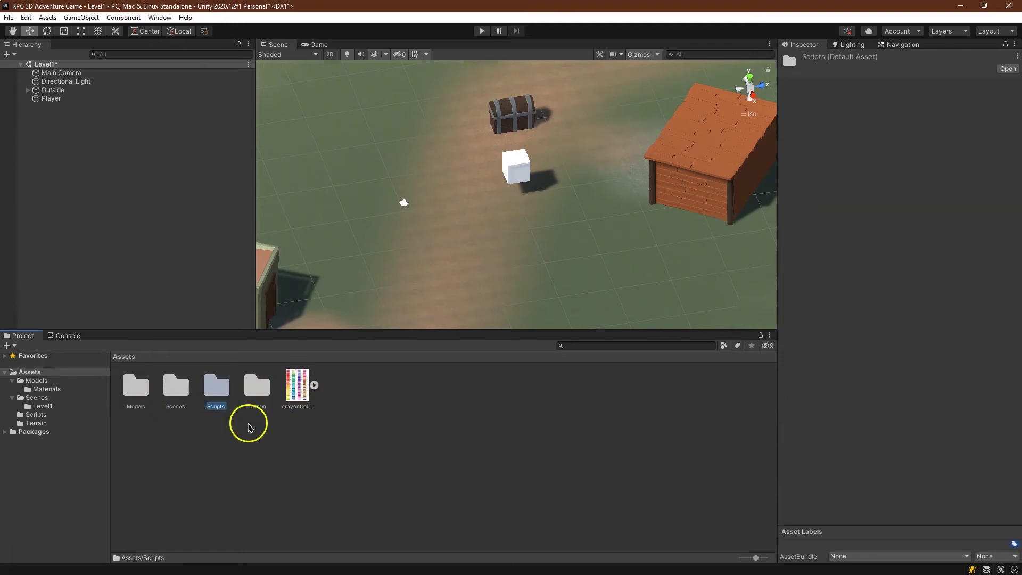
left_click(289, 406)
left_click_drag(144, 398, 138, 396)
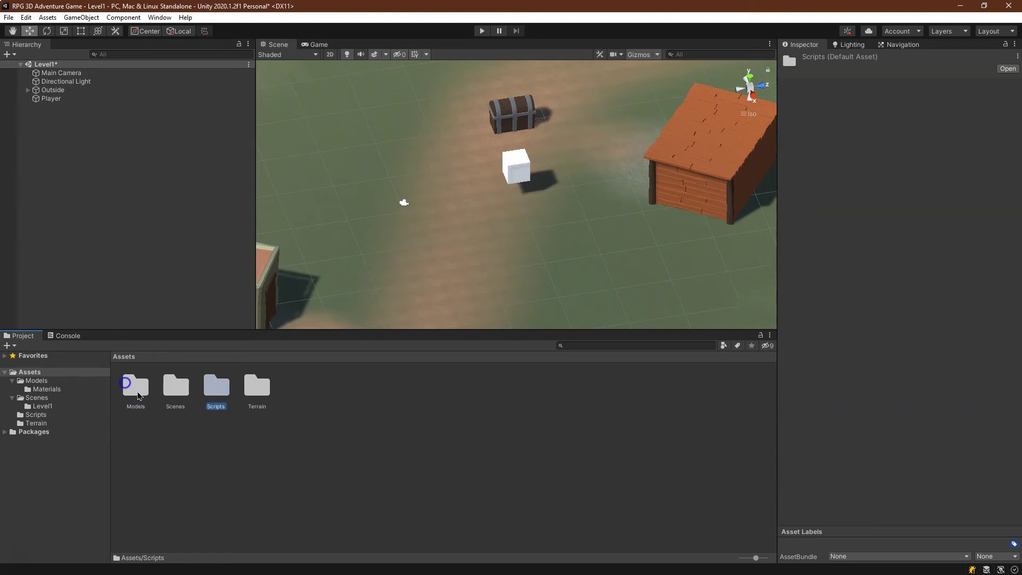
Open the Movement script from the Scripts folder in Visual Studio
double_click(224, 390)
double_click(136, 386)
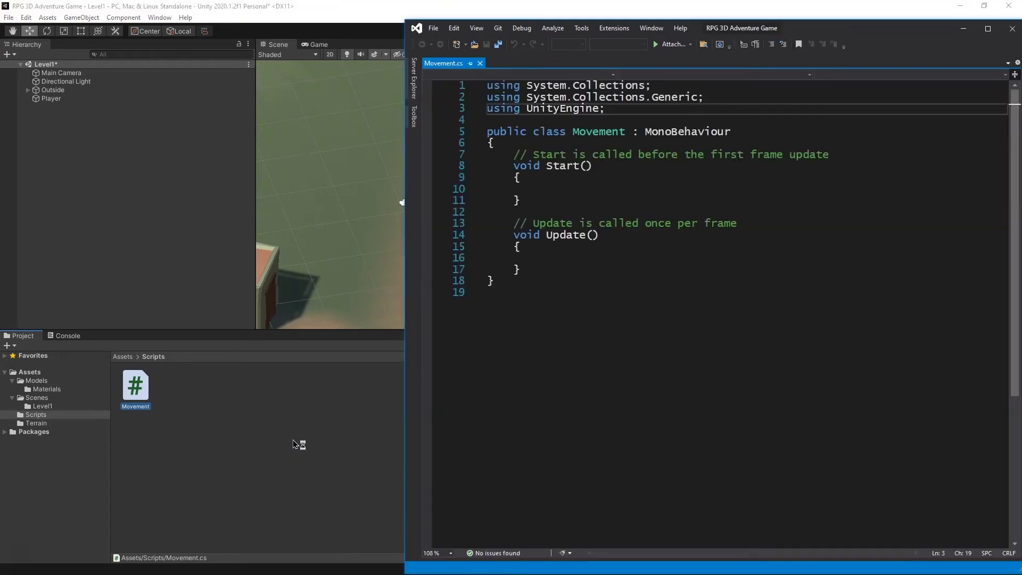
left_click(644, 269)
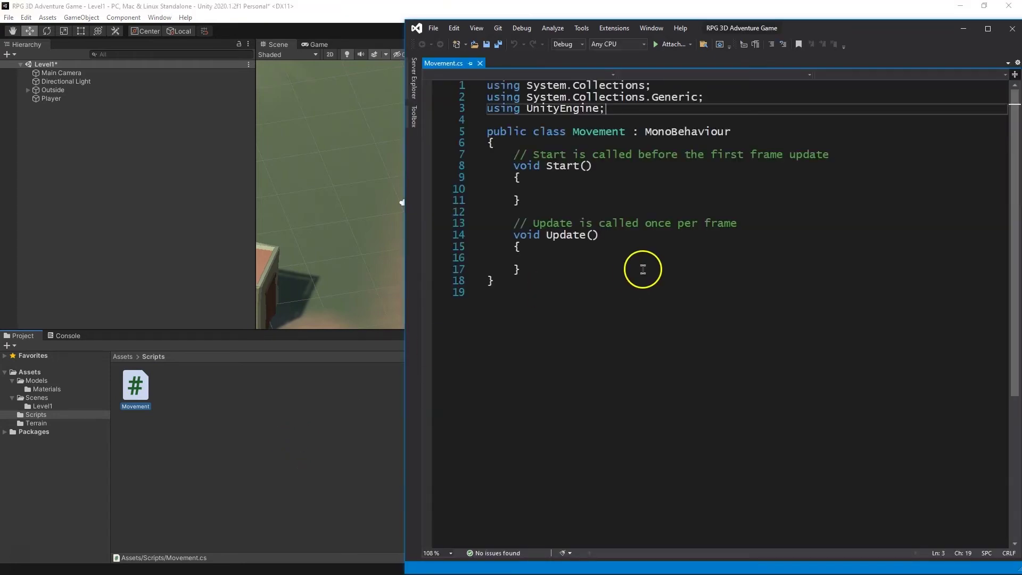
Duplicate the "using UnityEngine;" line and extend the copy to "using UnityEngine.UI;"
left_click(628, 108)
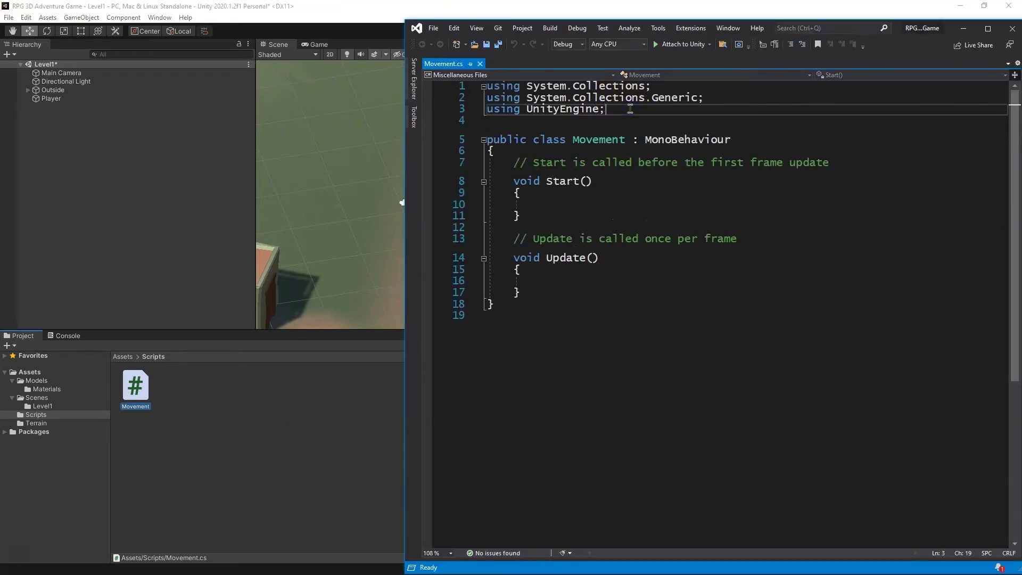
key("shift+Home")
key("ctrl+c")
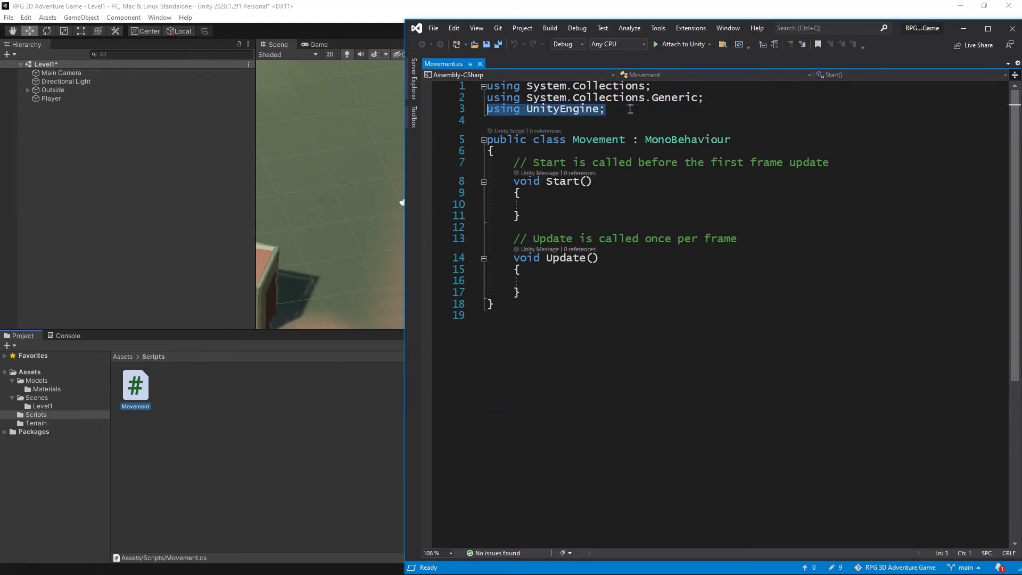
key("End")
key("Return")
key("ctrl+v")
key("Left")
type(".UI")
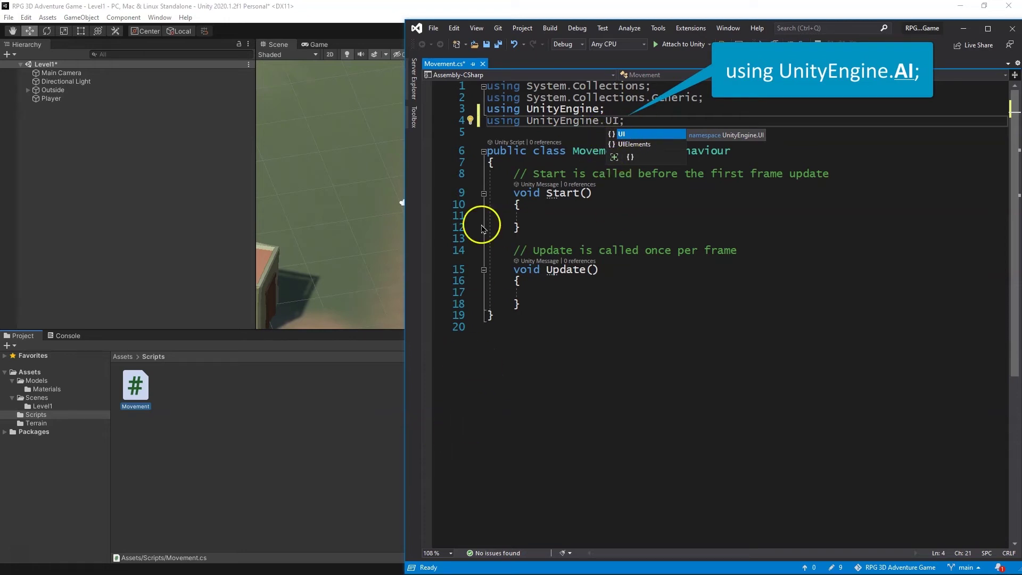
Delete the Start method and its comment from the Movement class
left_click(556, 109)
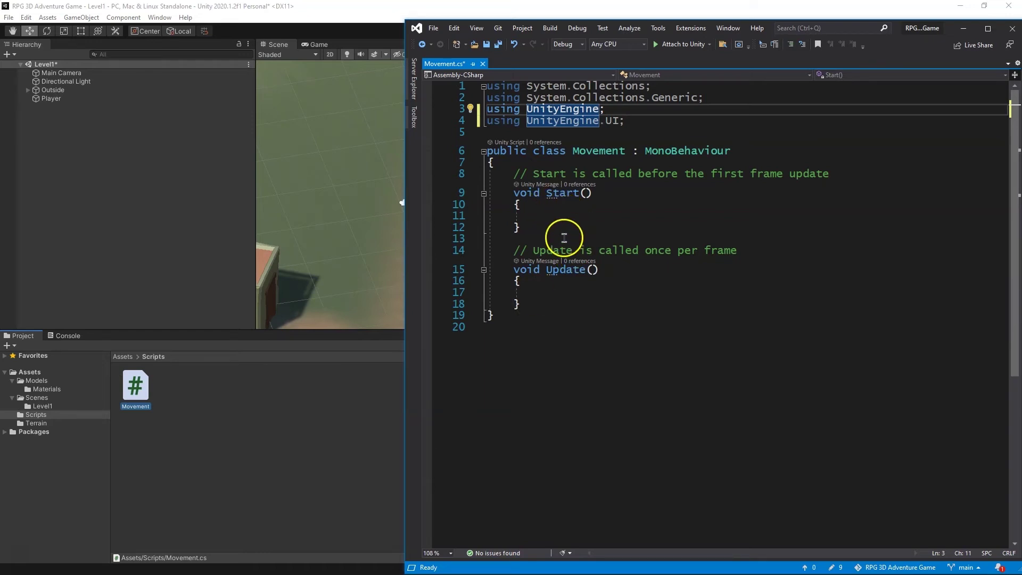
left_click(569, 195)
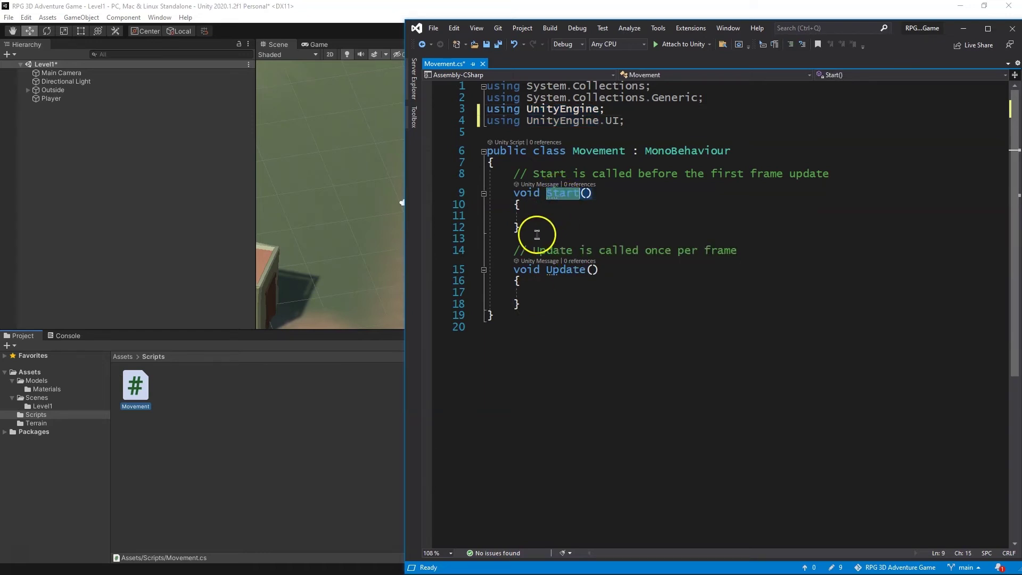
left_click(532, 251)
left_click_drag(540, 229, 476, 180)
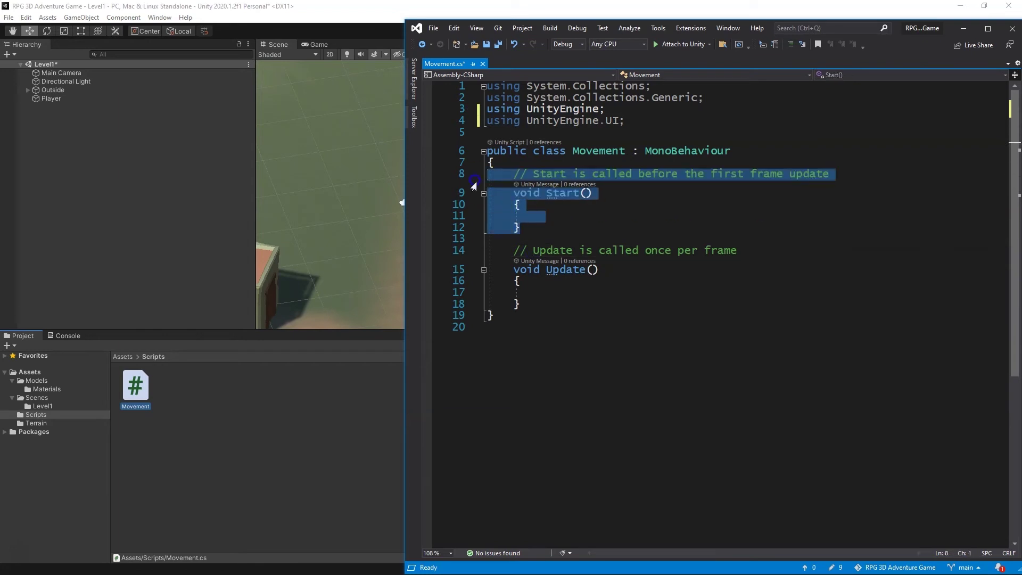
key("Delete")
key("Delete")
key("Down")
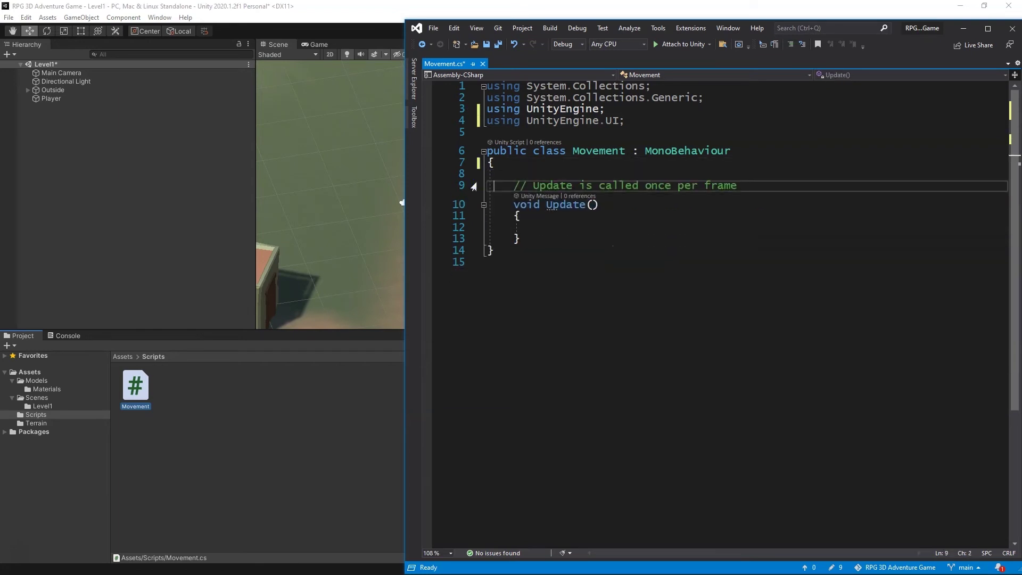
Remove the blank line and the comment above the Update method, and place the cursor in its empty body
key("BackSpace")
key("BackSpace")
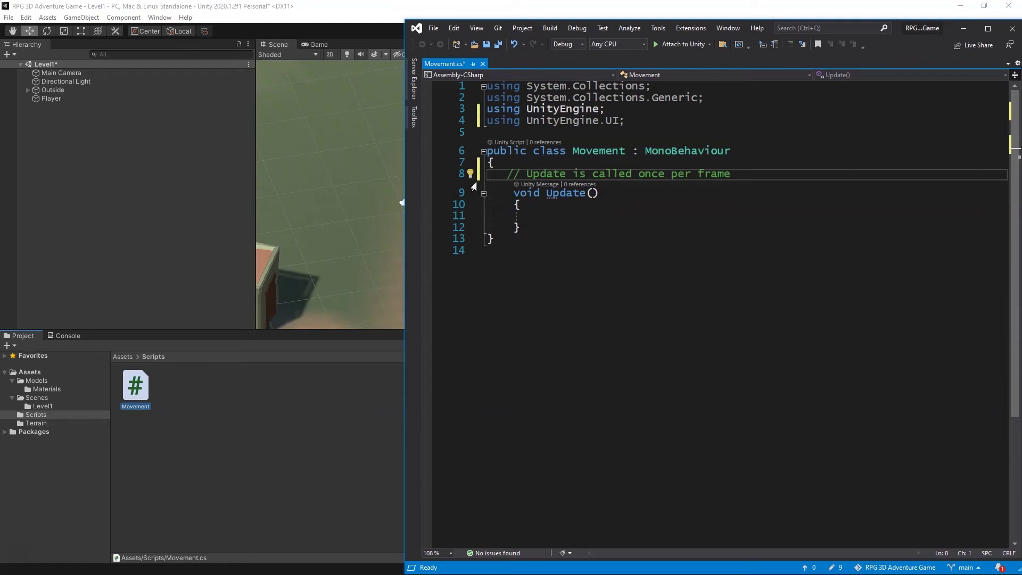
key("shift+End")
key("Delete")
key("BackSpace")
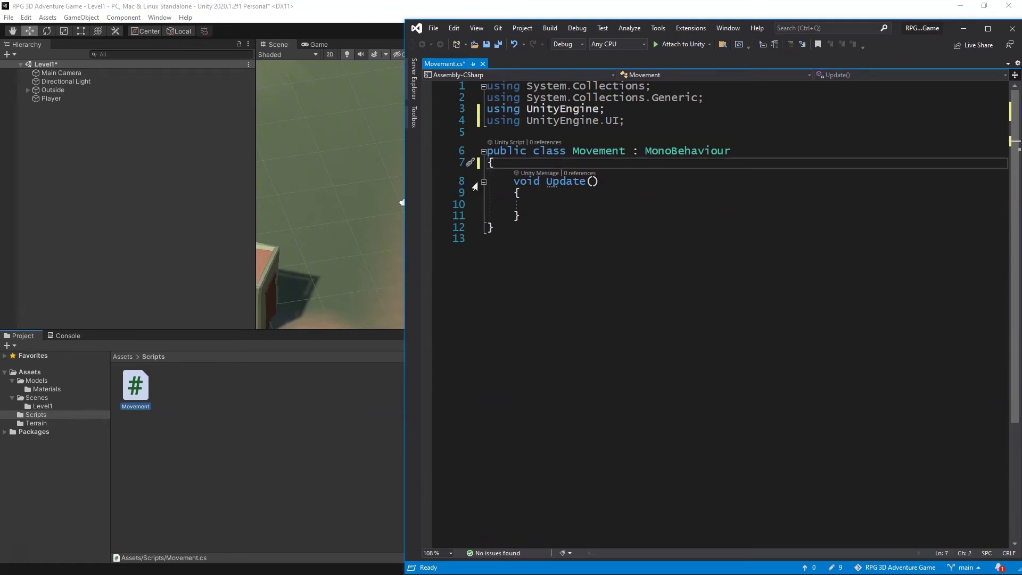
left_click(538, 203)
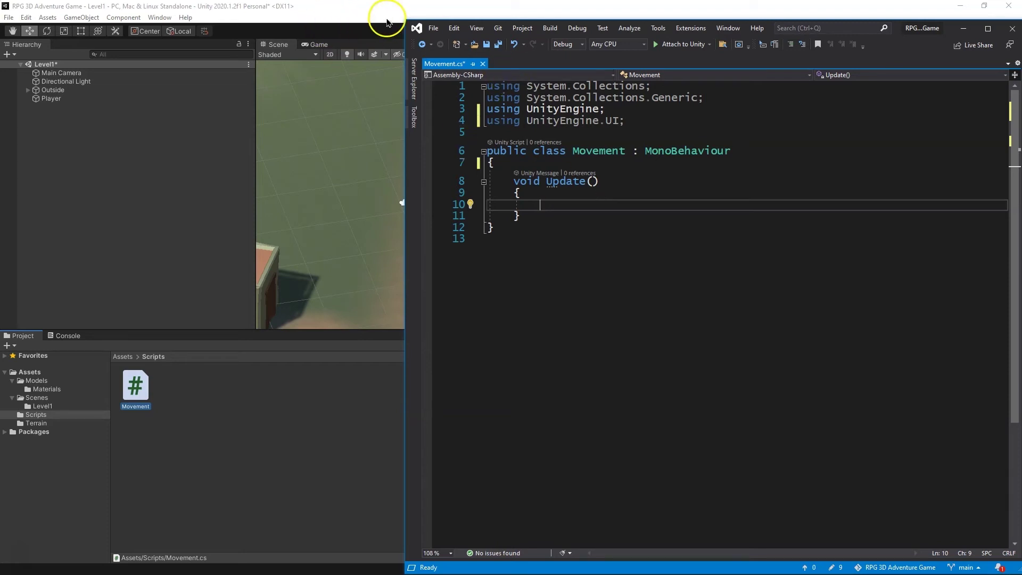
Switch back to Unity, select the Main Camera and focus the Scene view on it
left_click(346, 11)
scroll(538, 209, "down", 5)
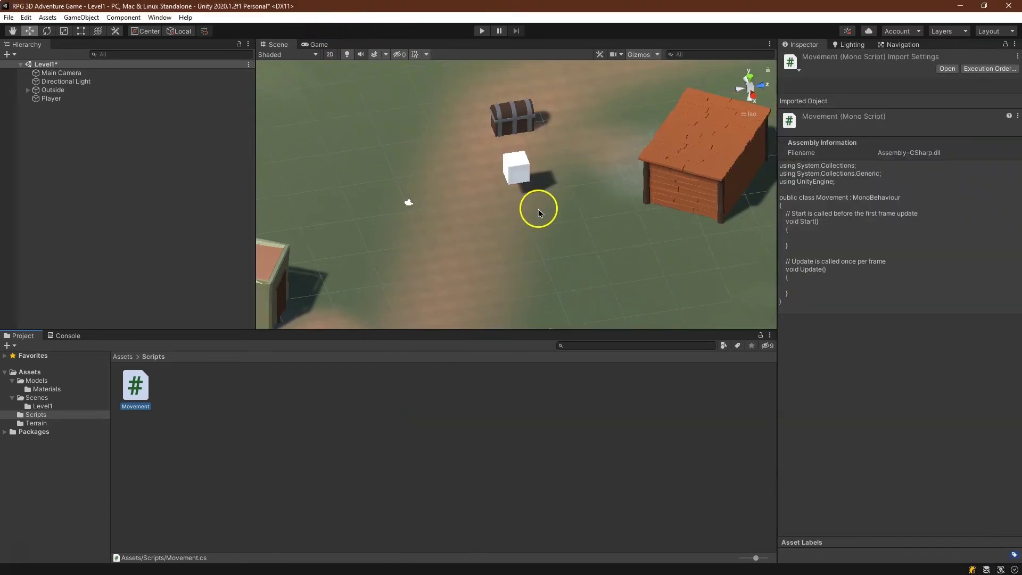
left_click_drag(554, 209, 391, 214, "alt")
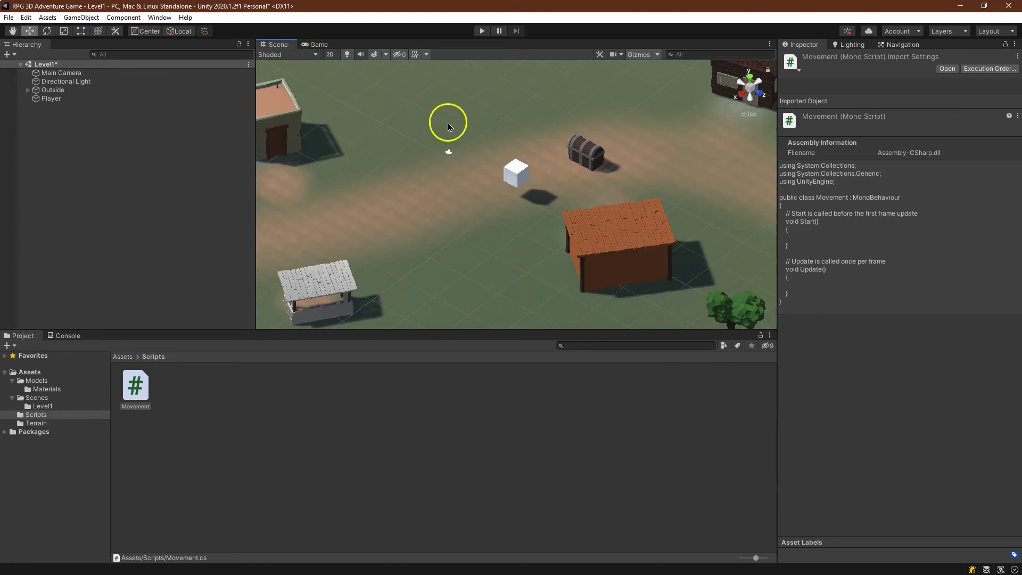
left_click(80, 73)
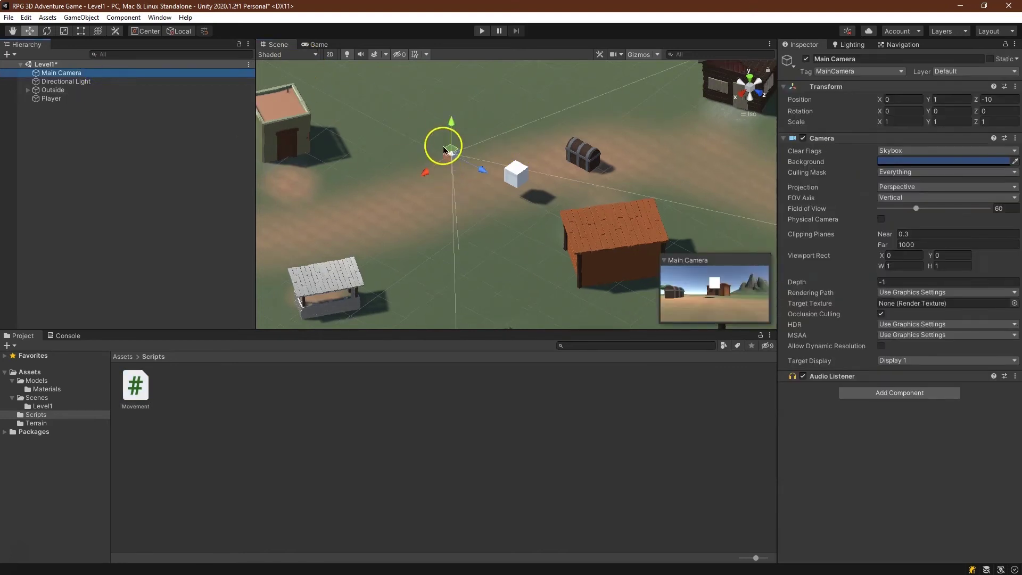
double_click(91, 79)
right_click_drag(730, 140, 666, 225)
left_click(515, 193)
left_click_drag(510, 201, 521, 149)
key("ctrl+z")
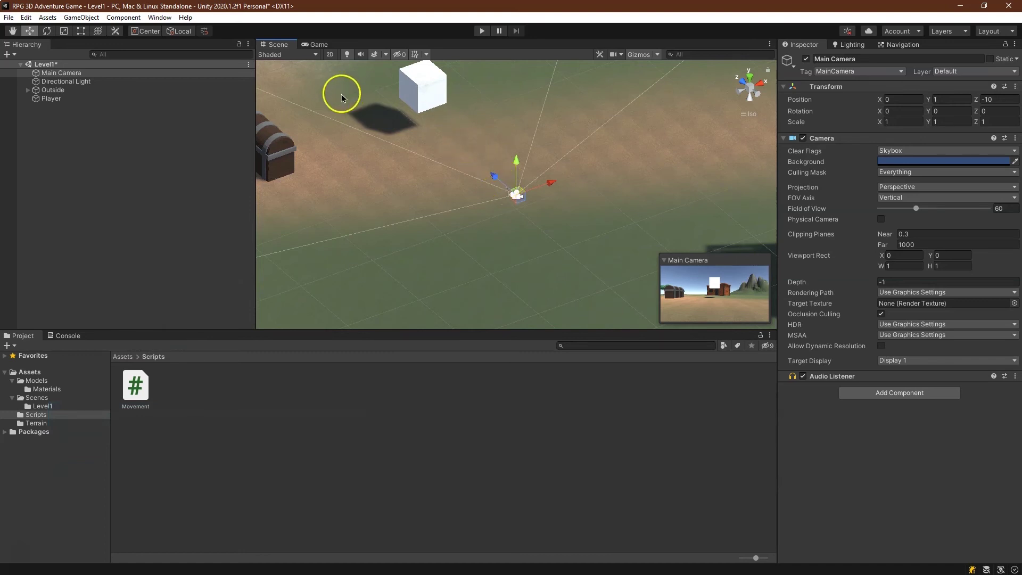
Check the Main Camera's framing in the Game view, then return to a wider Scene view around it
left_click(318, 44)
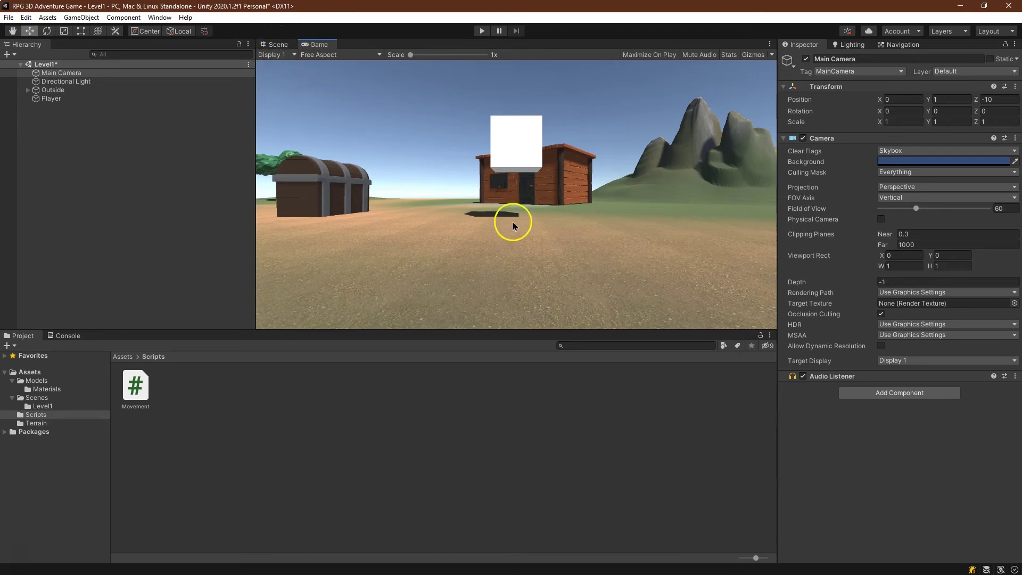
left_click(275, 46)
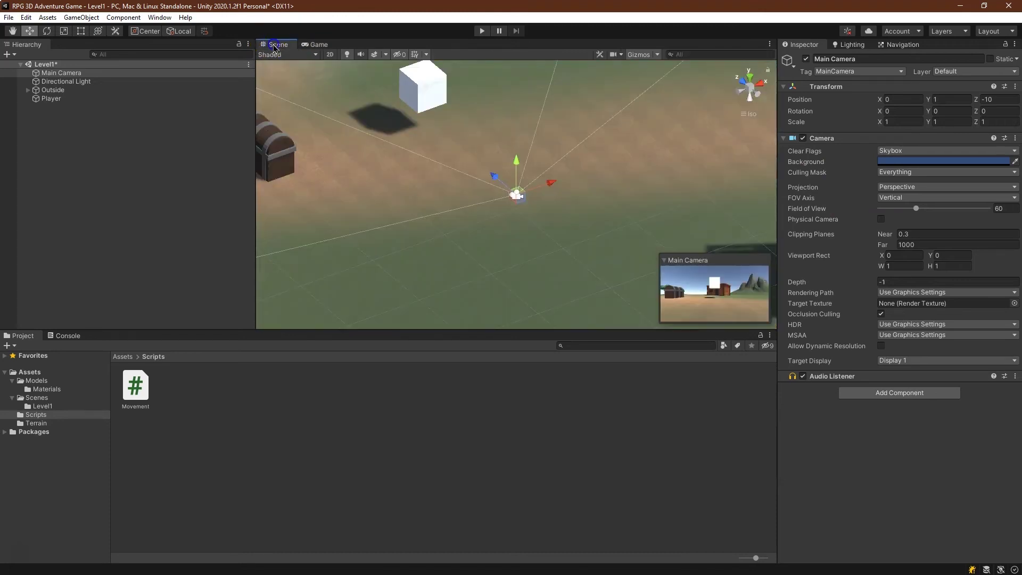
scroll(497, 181, "down", 5)
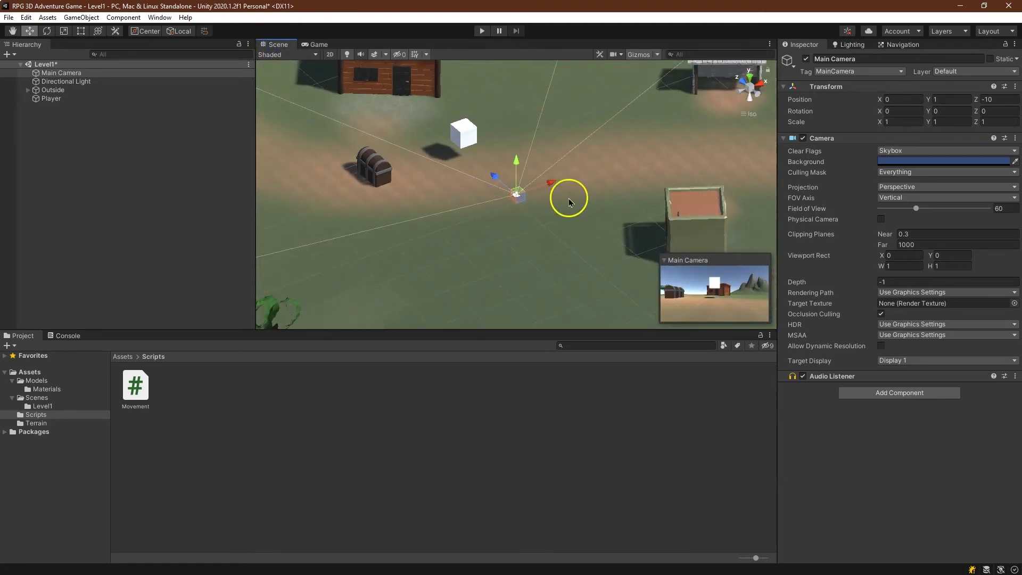
Open the Movement script in Visual Studio and write Ray ray = Camera.main.ScreenPointToRay(Input.mousePosition); in the Update method
scroll(527, 197, "down", 4)
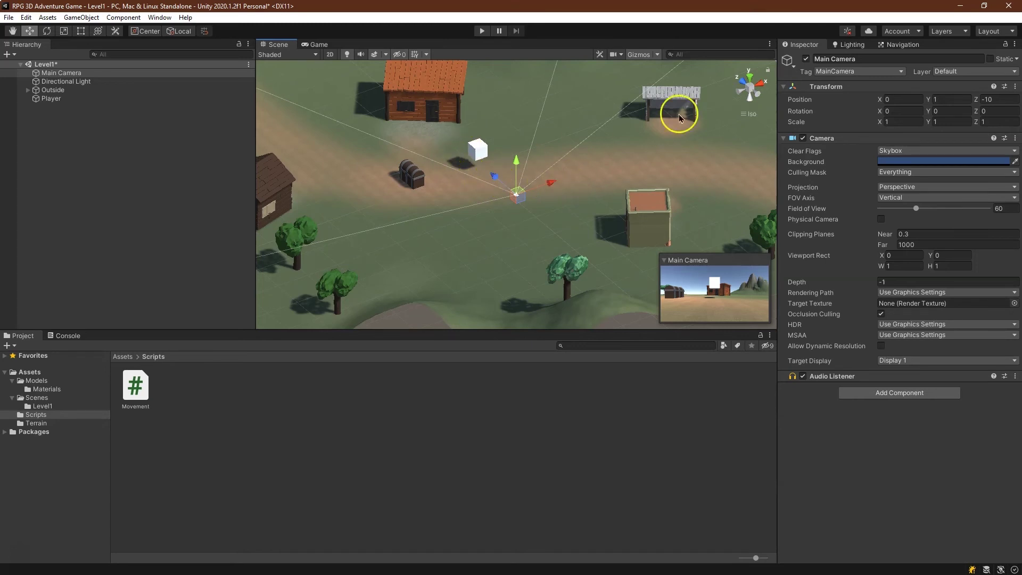
double_click(135, 385)
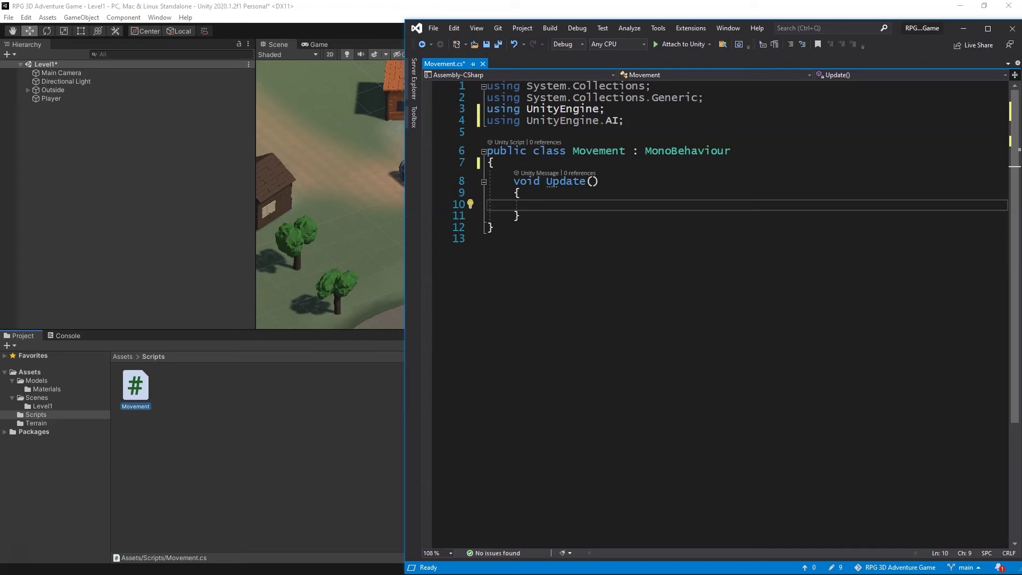
type("Ray ray")
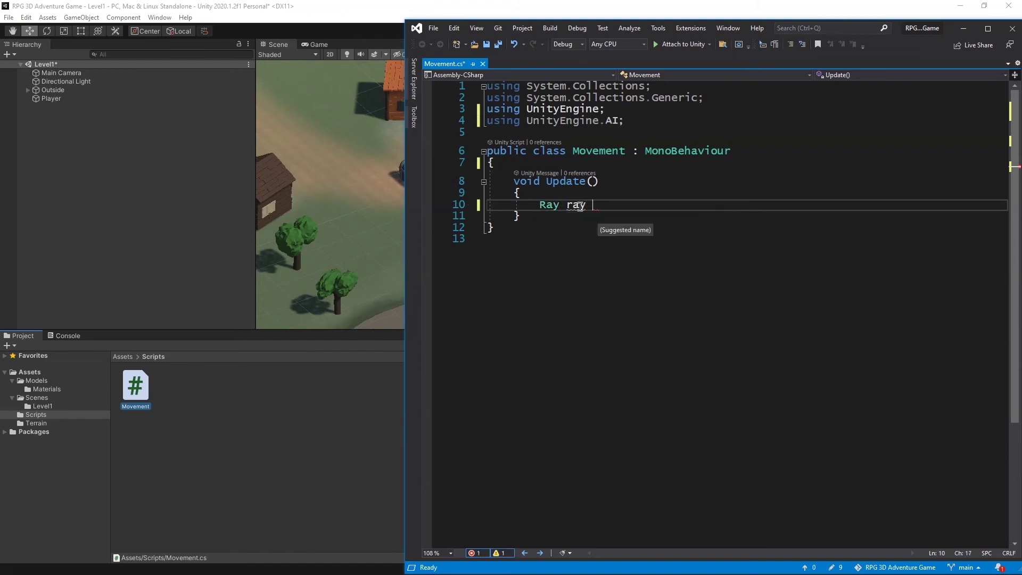
type(" = Cam")
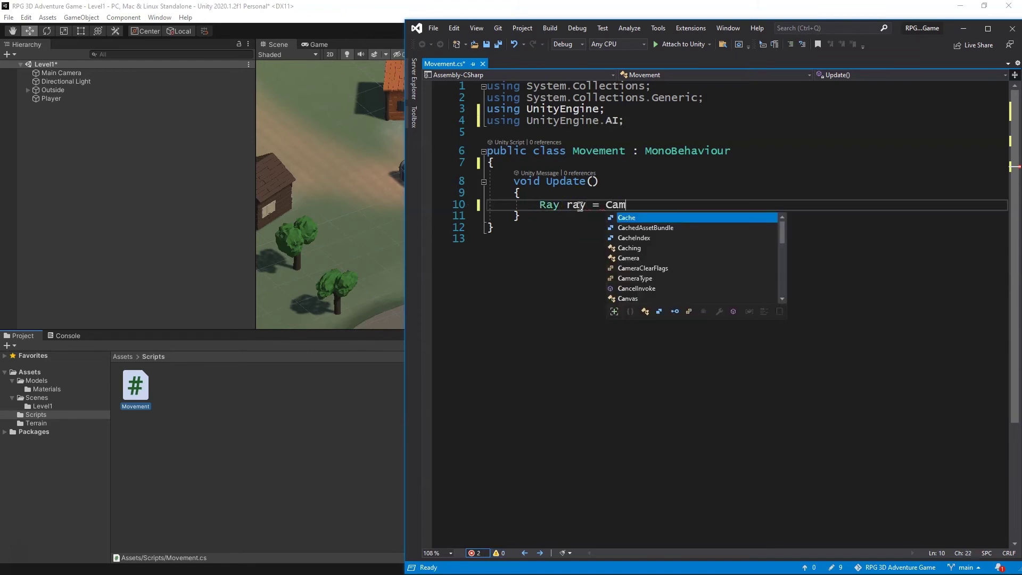
type("era.main.ScreenPointToRay")
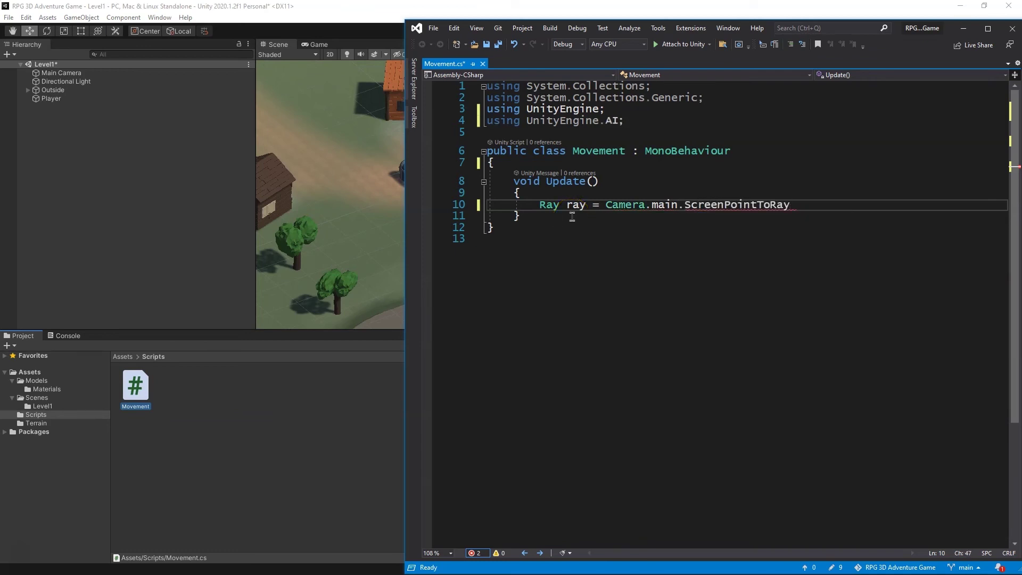
type("(Input")
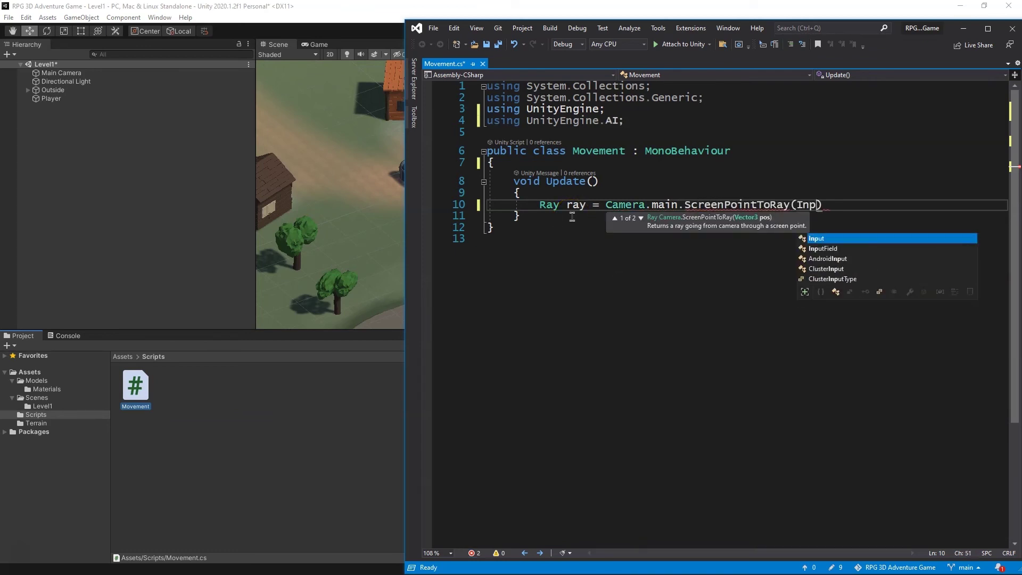
type(".mousePosition")
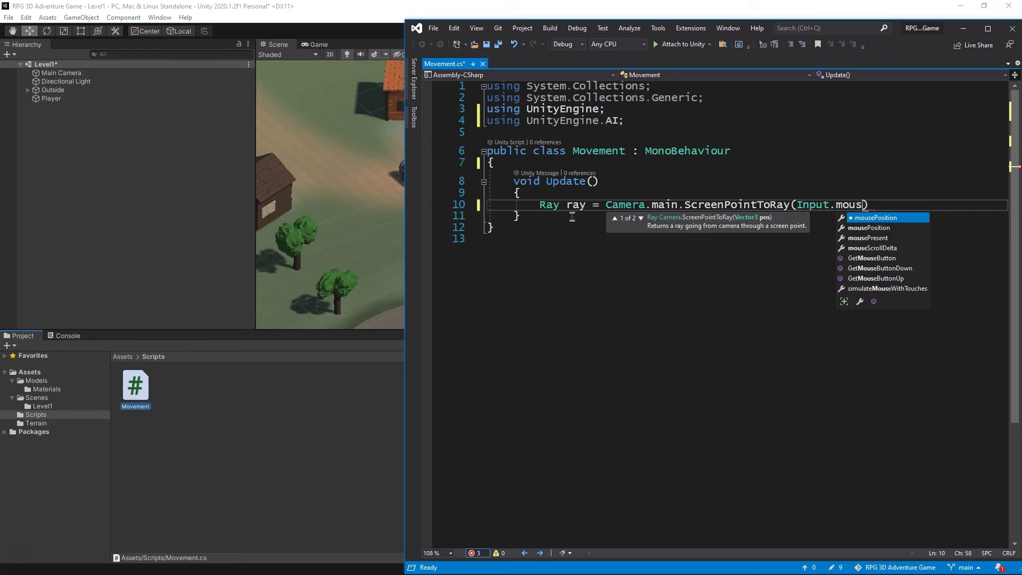
type(");")
key("Return")
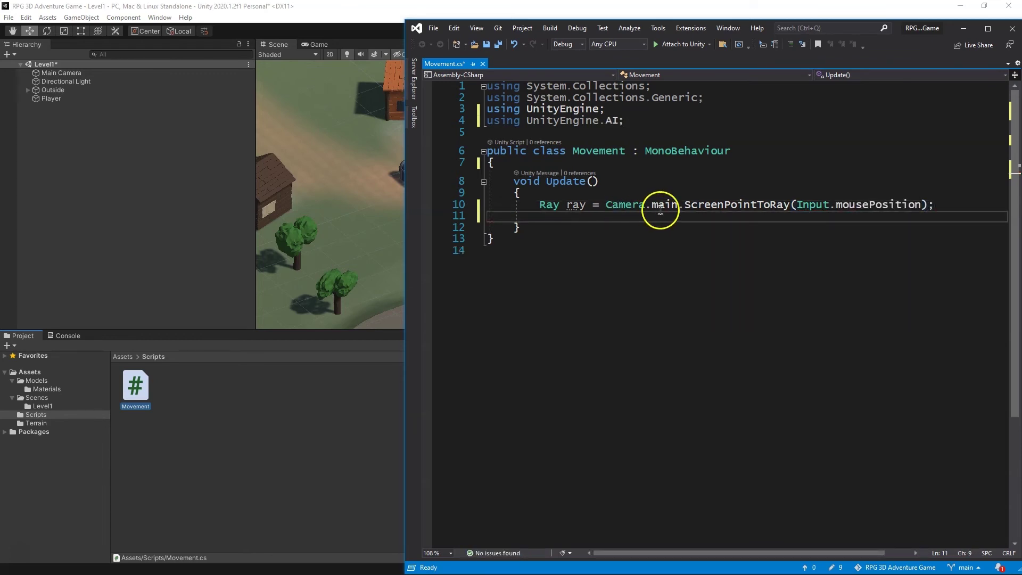
Declare RaycastHit hit; below the ray line, with a capital H in RaycastHit
mouse_move(872, 206)
mouse_move(567, 205)
type("aycast")
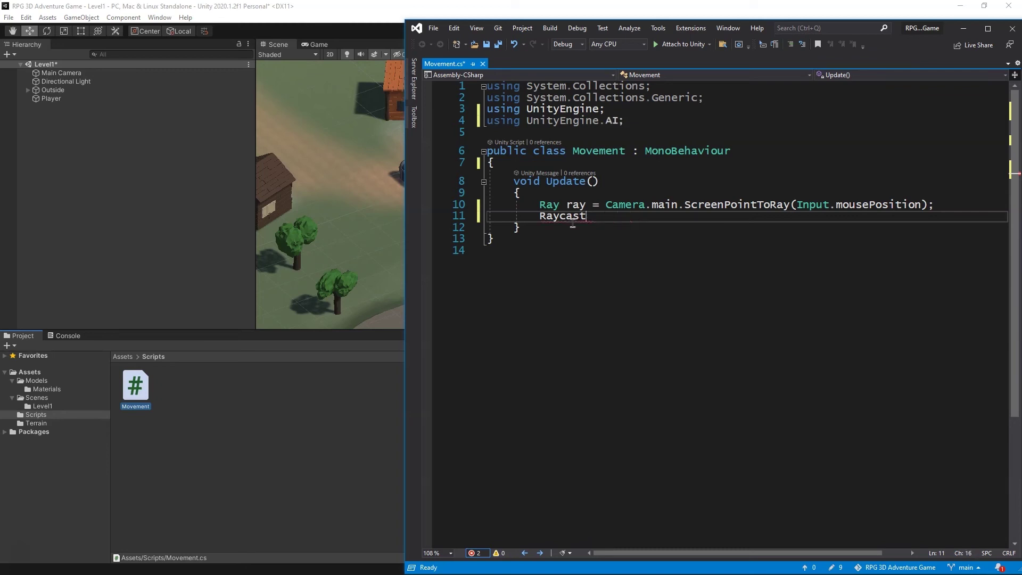
type("Commandhit;")
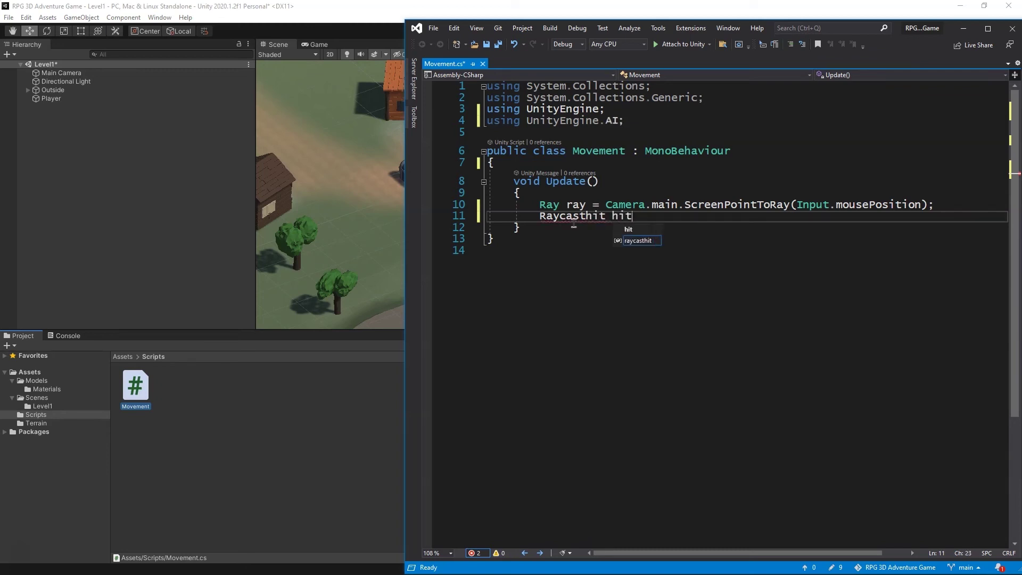
key("Return")
left_click(593, 219)
key("BackSpace")
type("H")
left_click(701, 230)
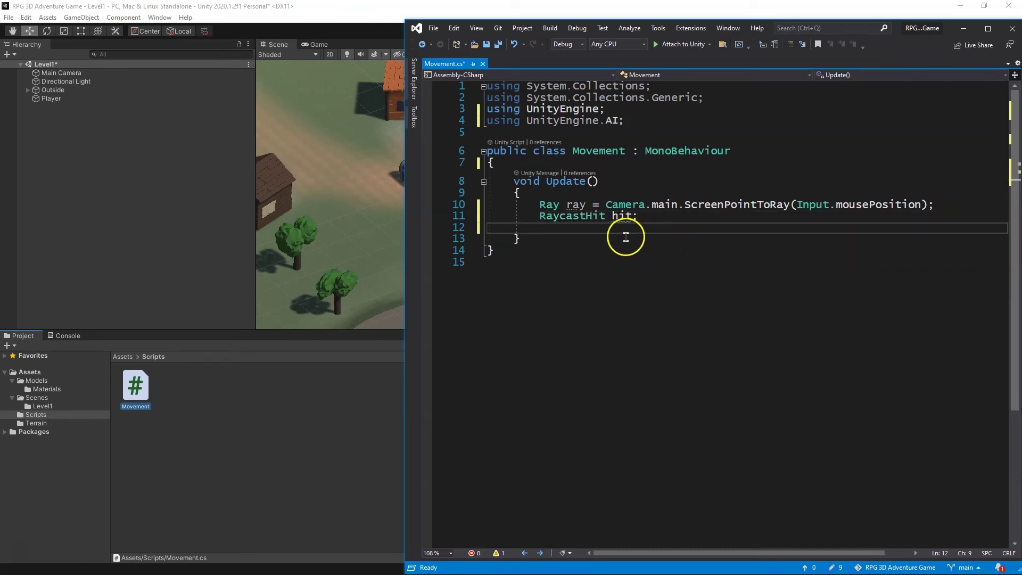
Add bool hasHit = Physics.Raycast(ray, out hit); below the hit declaration, correcting the spelling of Physics
type("bool hasHit")
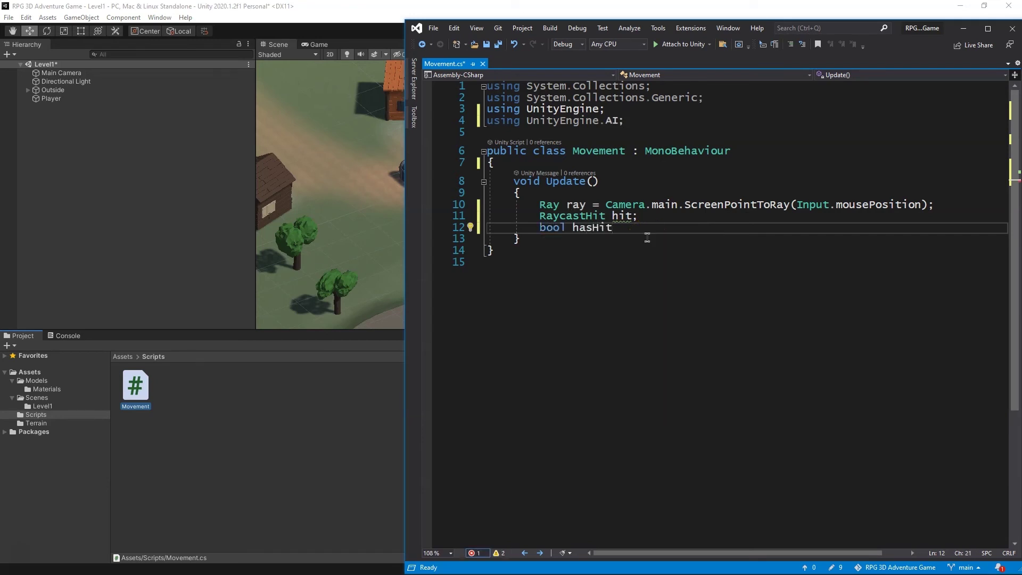
type(" = Pys")
type("ics.R")
type("aycast(ray, out ")
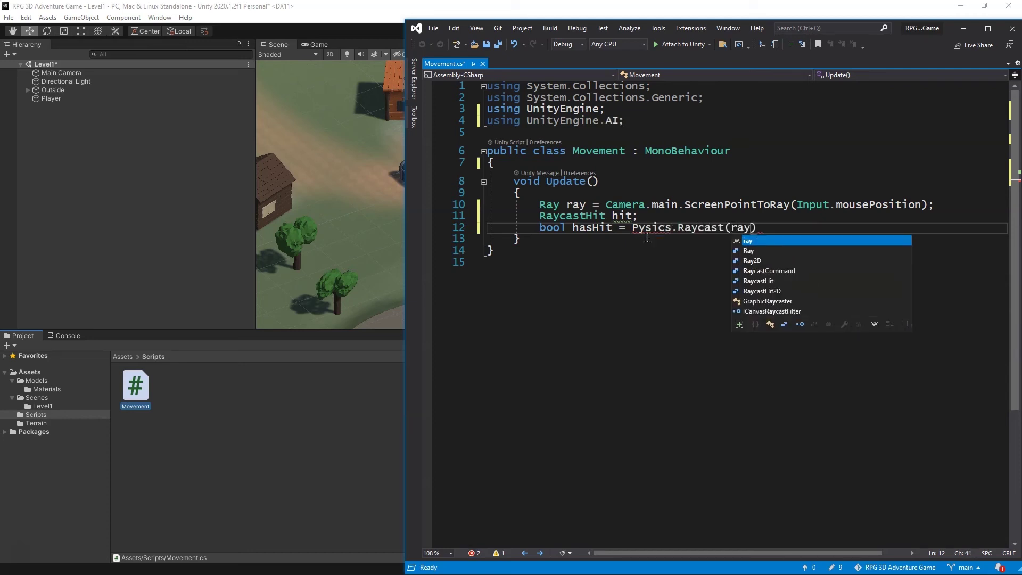
type("hit)")
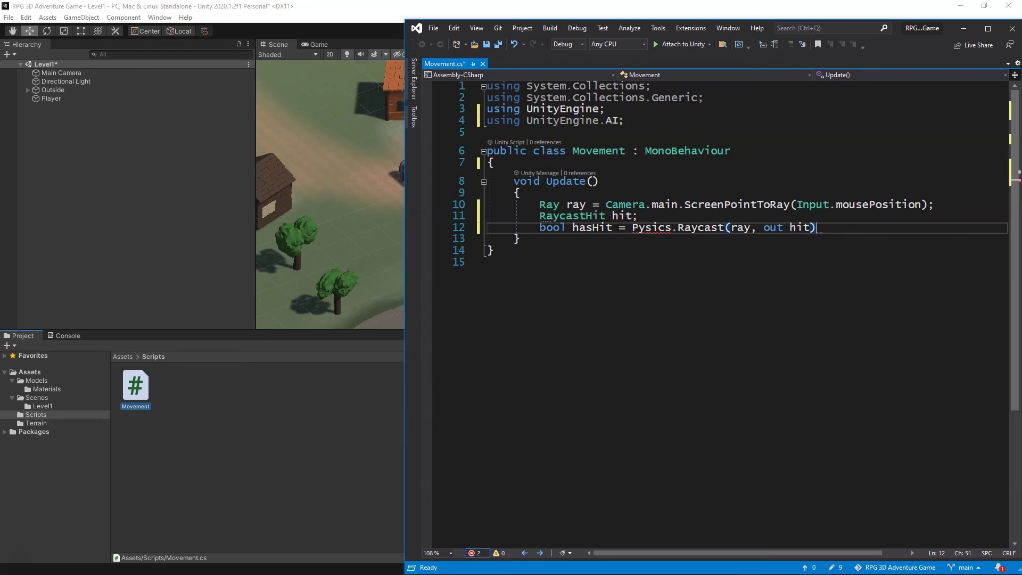
mouse_move(717, 208)
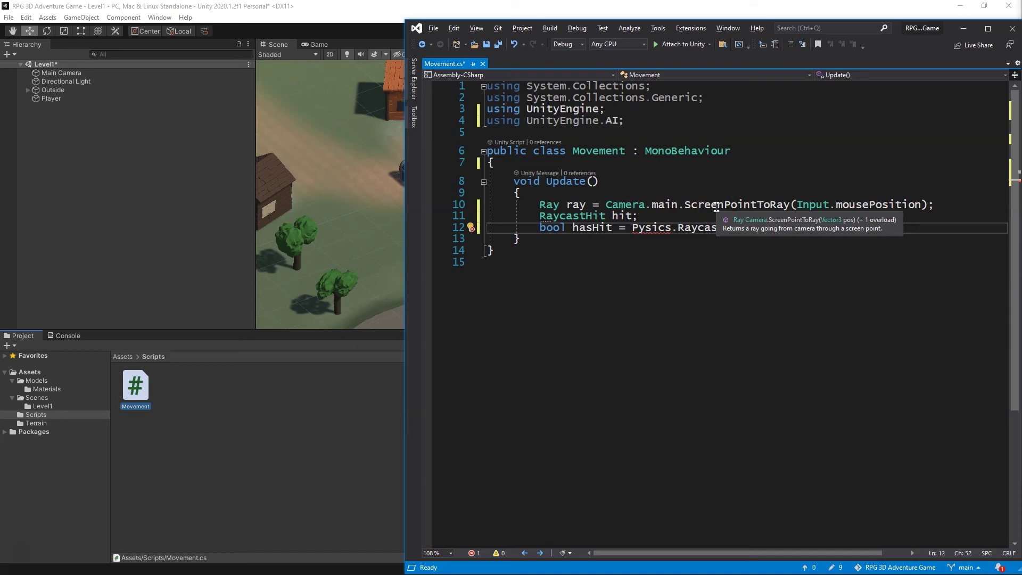
double_click(863, 207)
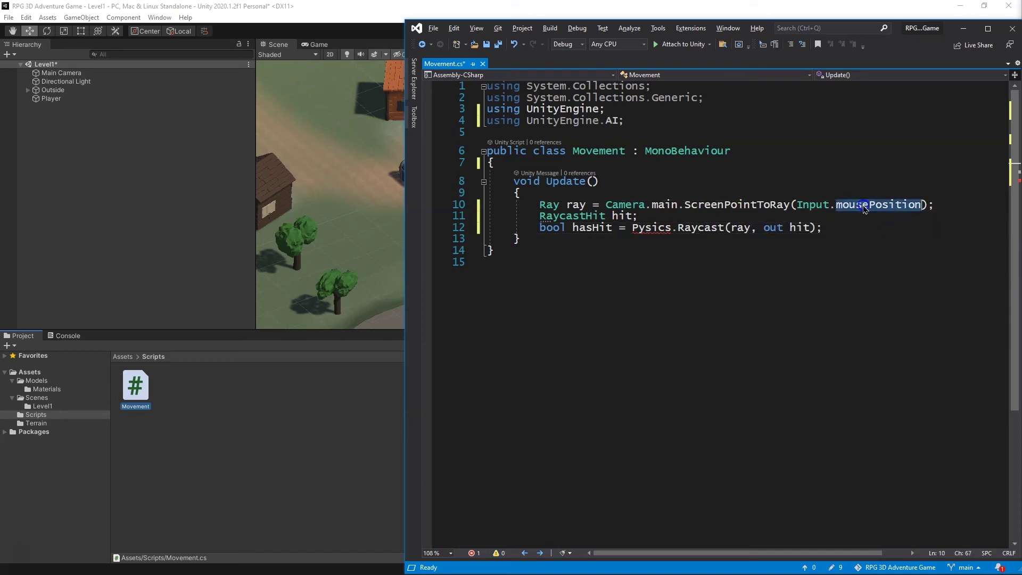
left_click(638, 229)
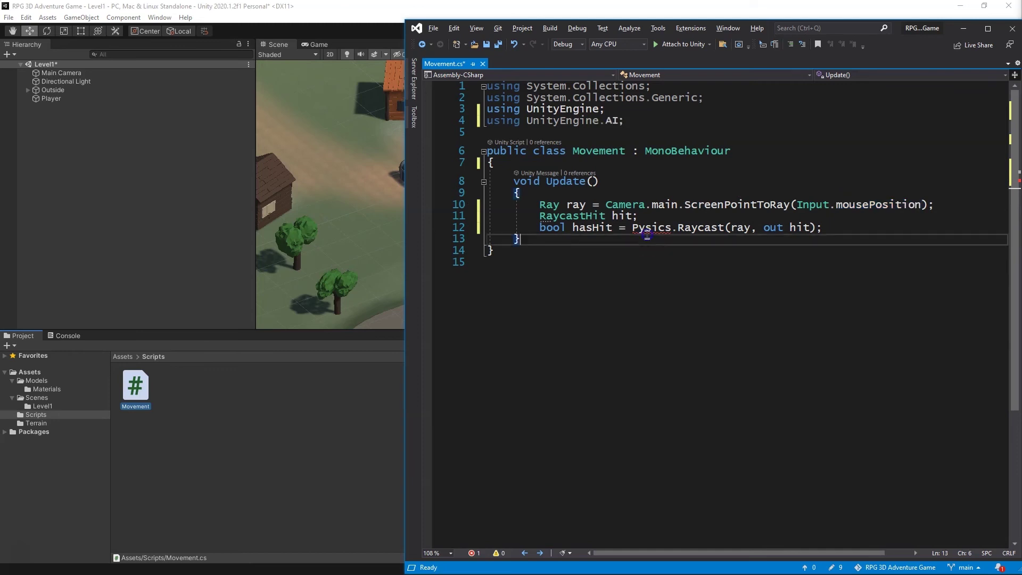
type("h")
left_click(877, 227)
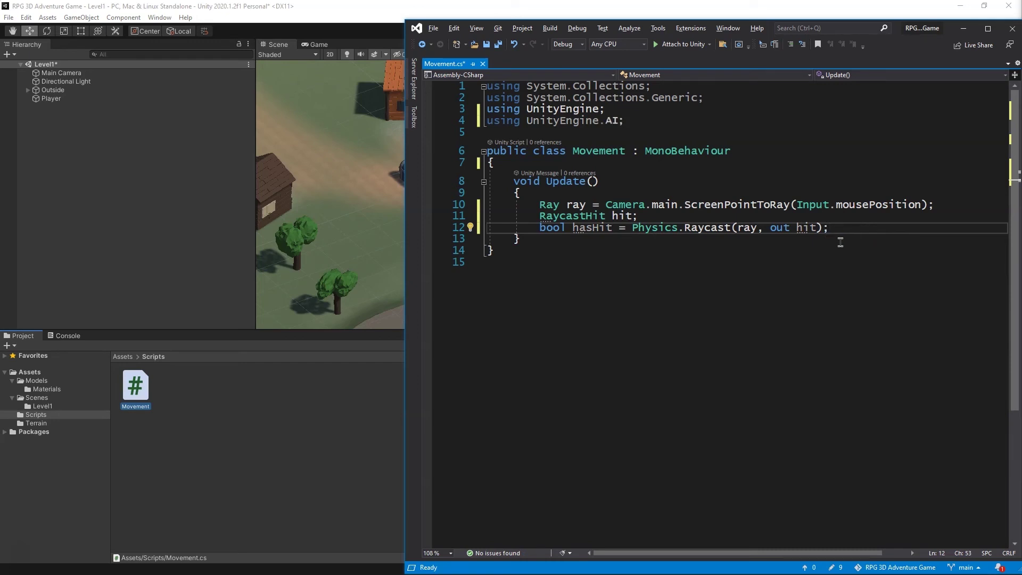
Add an if (hasHit) block with an empty body below the raycast line
left_click(814, 261)
key("Return")
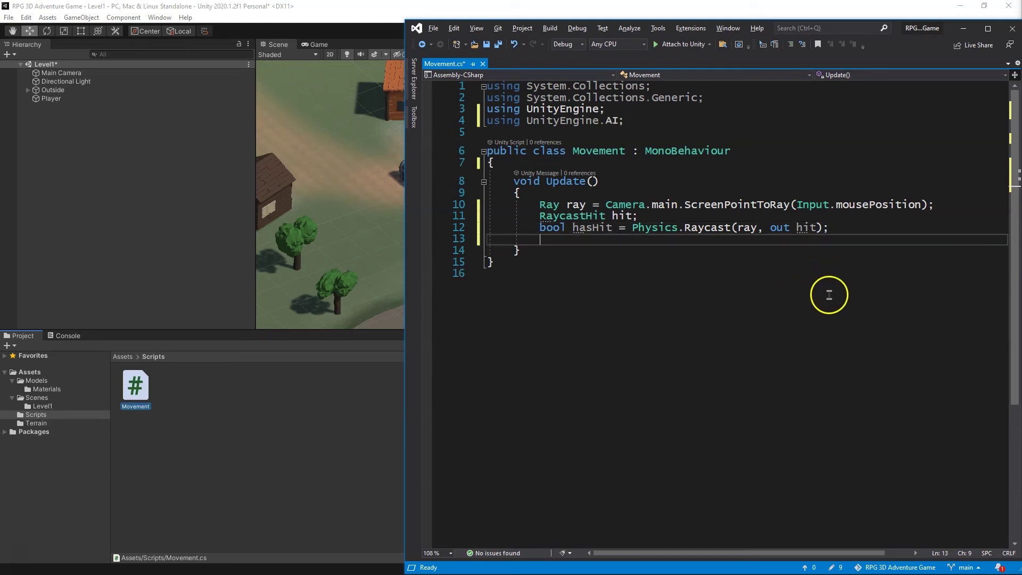
type("if(hasHit")
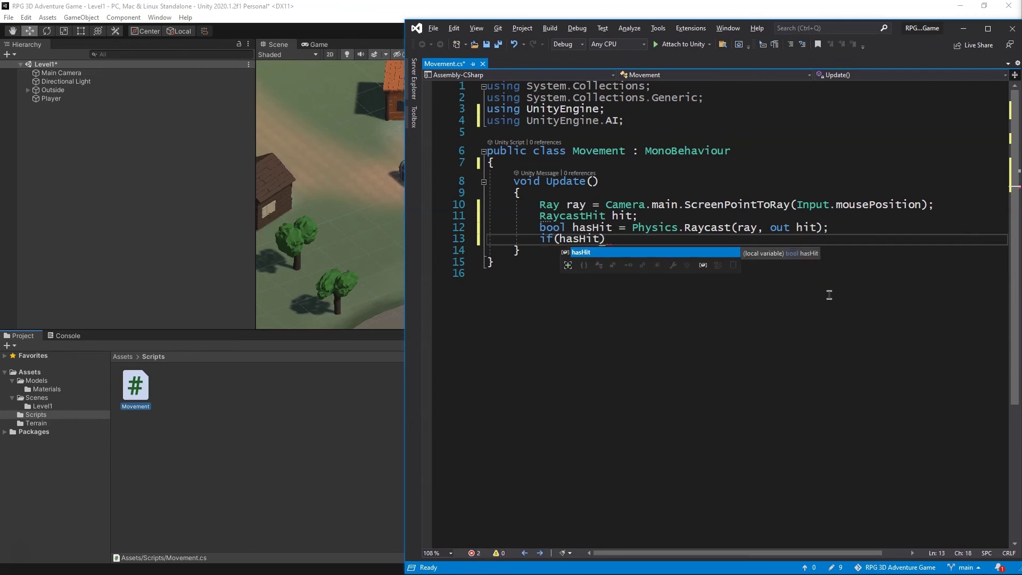
type("){")
key("Return")
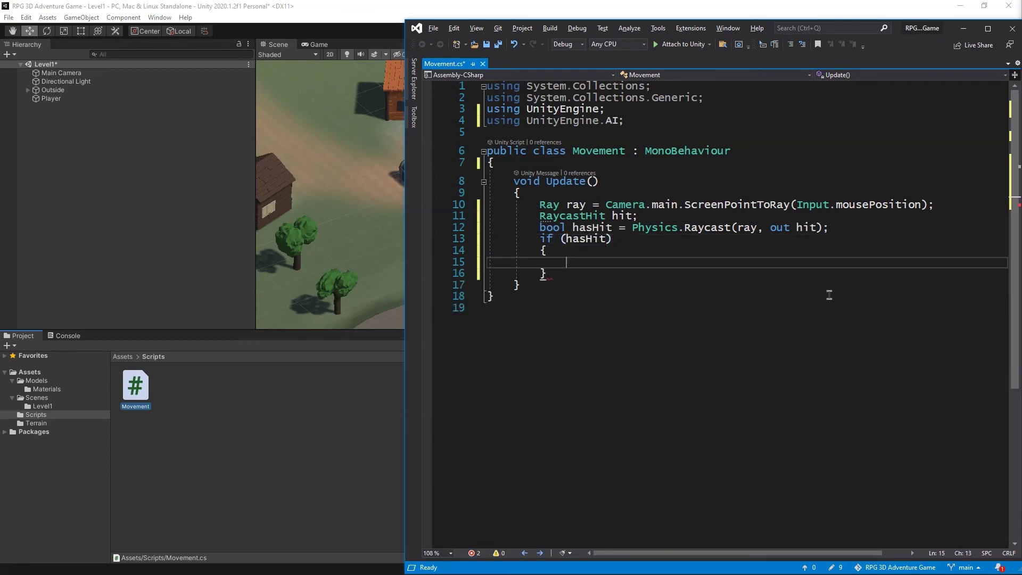
Inside the if block, write GetComponent<NavMeshAgent>().destination = hit.point;
type("G")
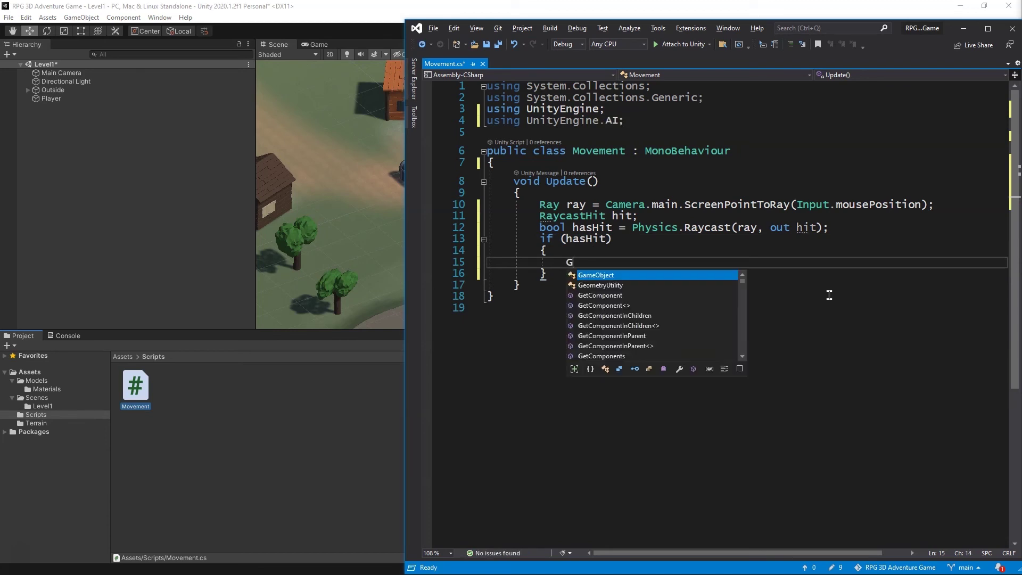
type("etComponent<Nav")
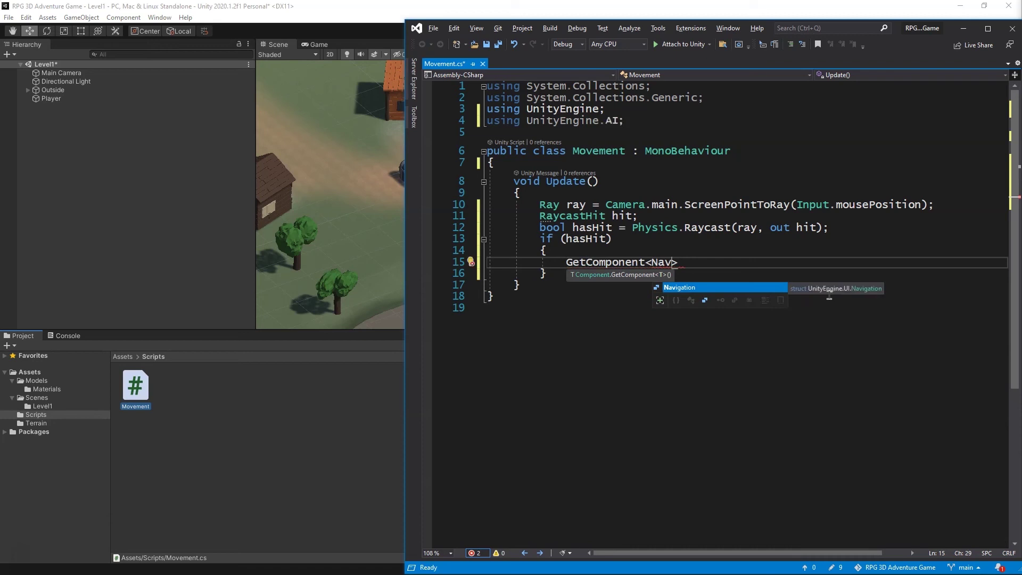
type("MeshAgent>().destinati")
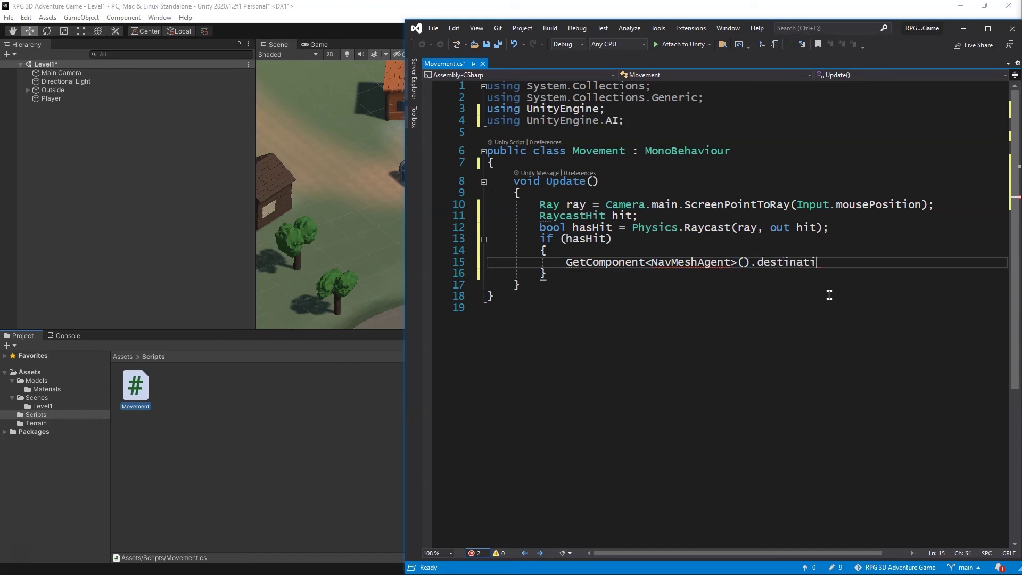
type("on = hit.point;")
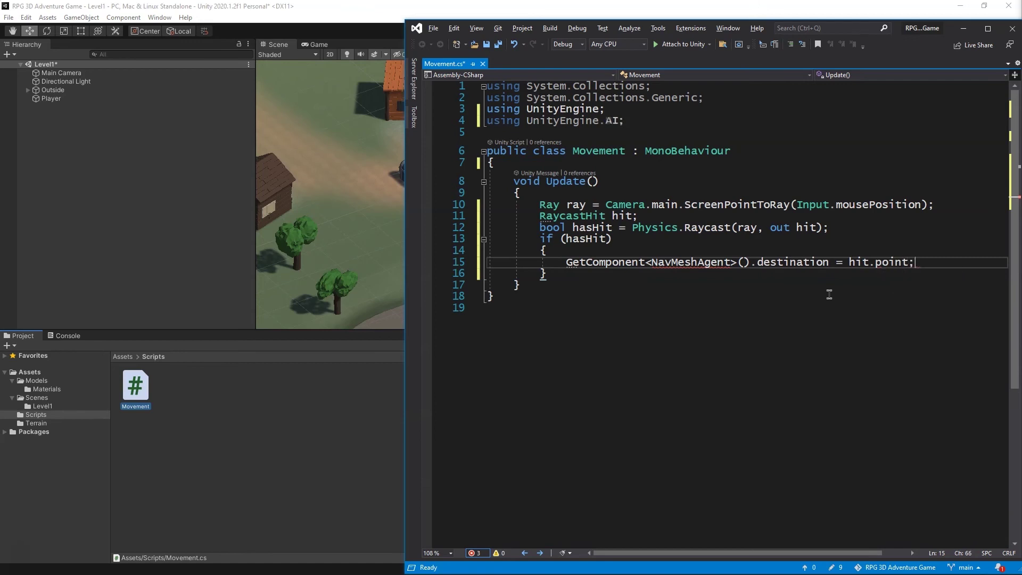
Correct the fourth using directive to UnityEngine.AI so NavMeshAgent resolves, and save the Movement script
left_click(677, 262)
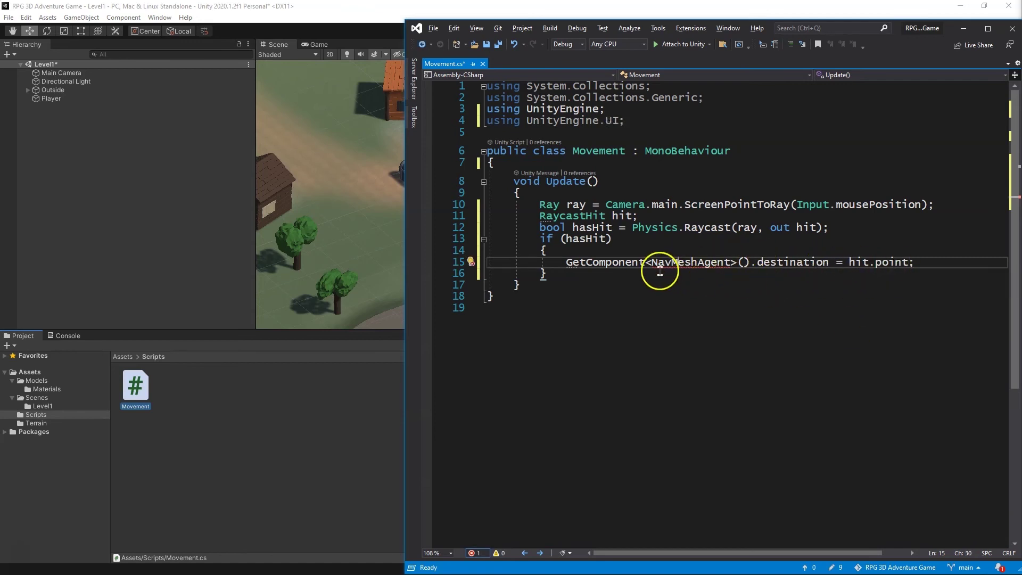
mouse_move(660, 270)
left_click(612, 120)
key("BackSpace")
type("A")
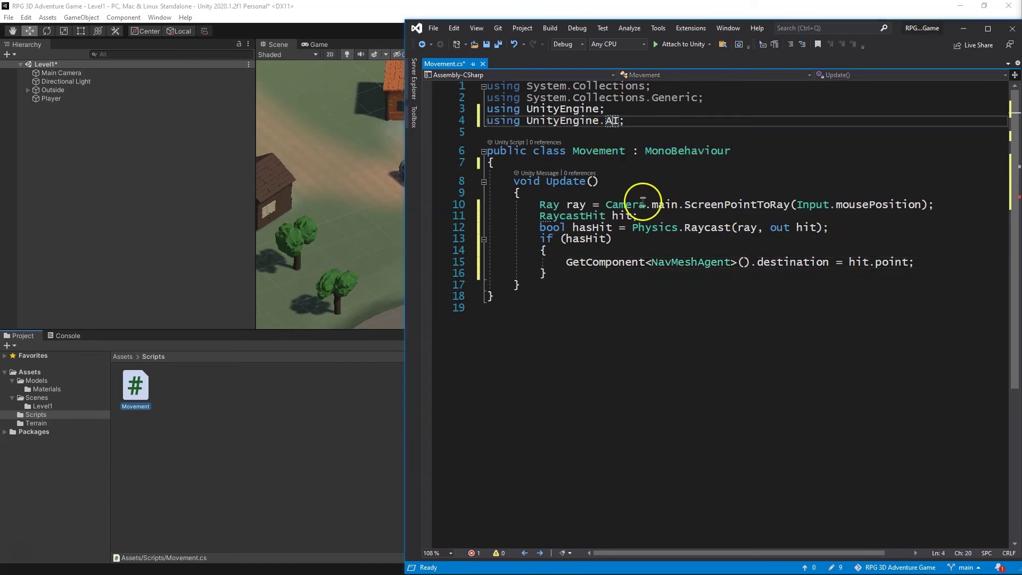
left_click(639, 123)
left_click(668, 240)
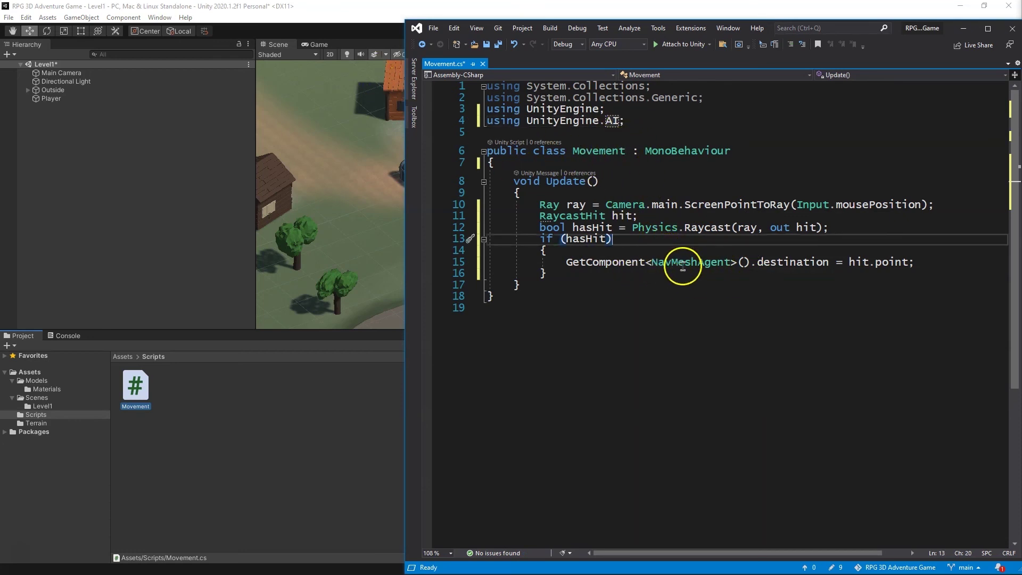
mouse_move(682, 269)
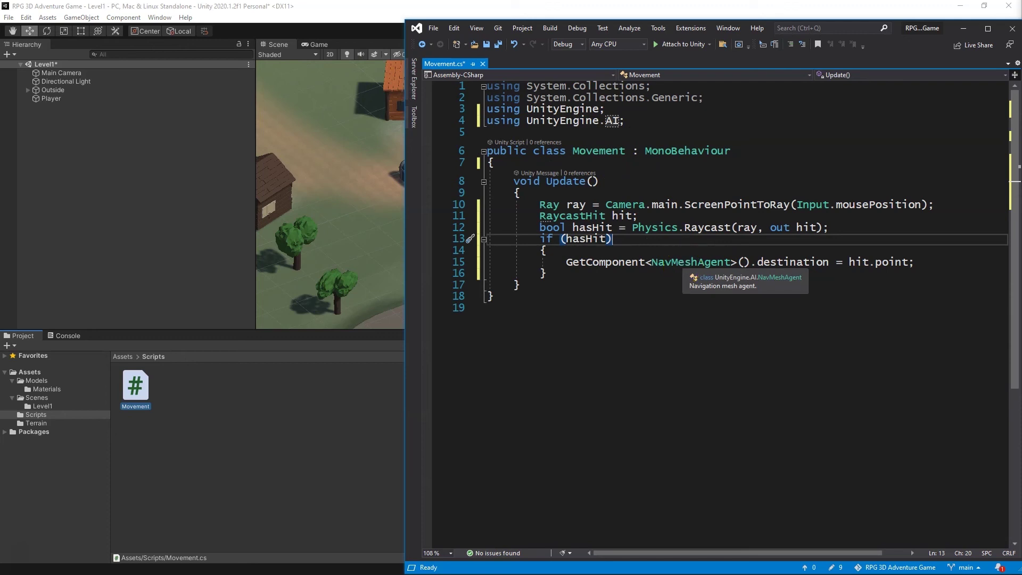
left_click(498, 43)
Switch to Unity and play-test the level by directing the Player cube to various spots on the ground, then stop play mode
left_click(357, 6)
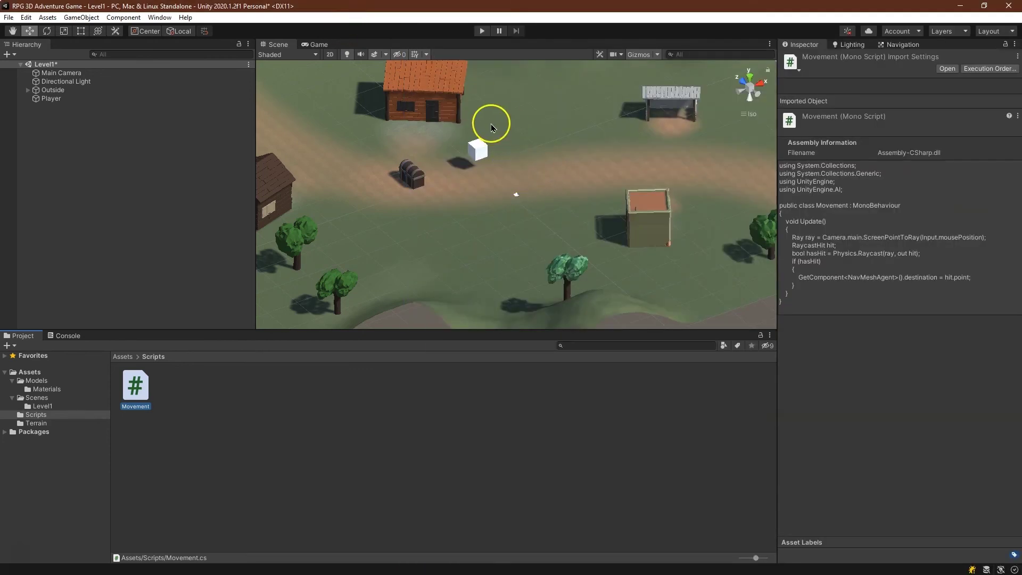
left_click(482, 30)
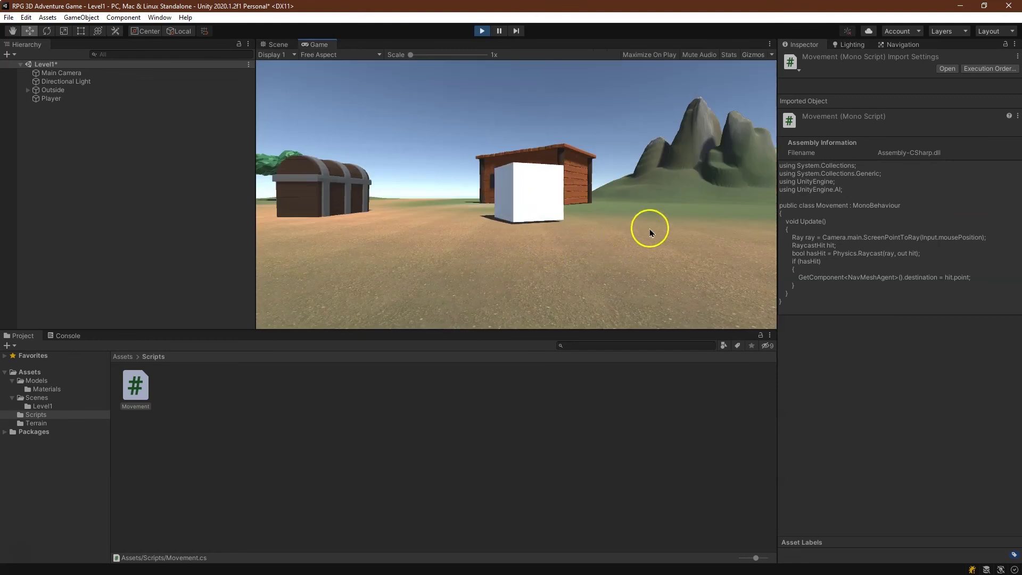
left_click(339, 237)
left_click(723, 183)
left_click(481, 178)
left_click(382, 172)
left_click(433, 173)
left_click(392, 227)
left_click(383, 218)
left_click(433, 247)
left_click(753, 186)
left_click(767, 185)
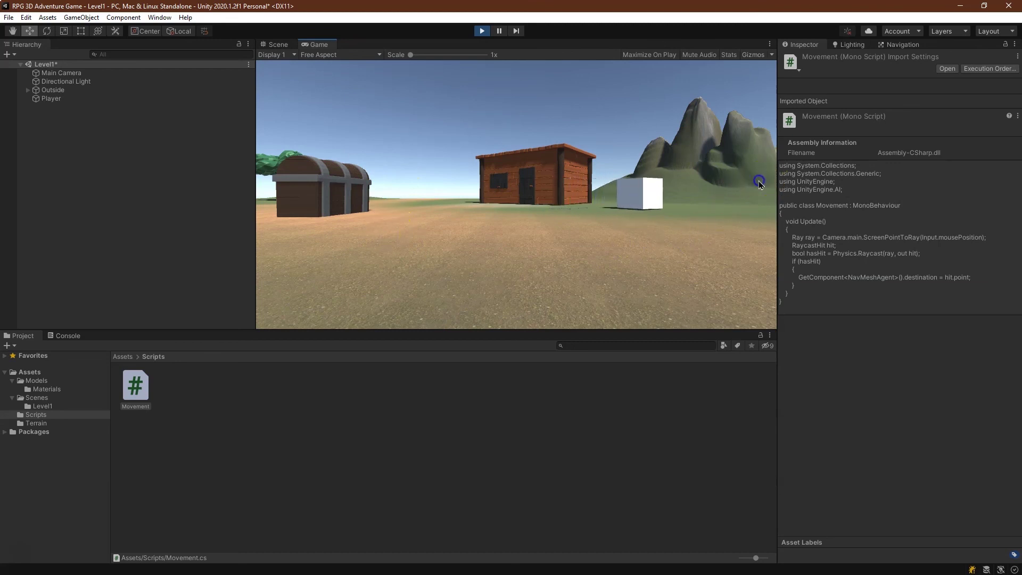
left_click(723, 219)
left_click(636, 242)
left_click(453, 261)
left_click(322, 261)
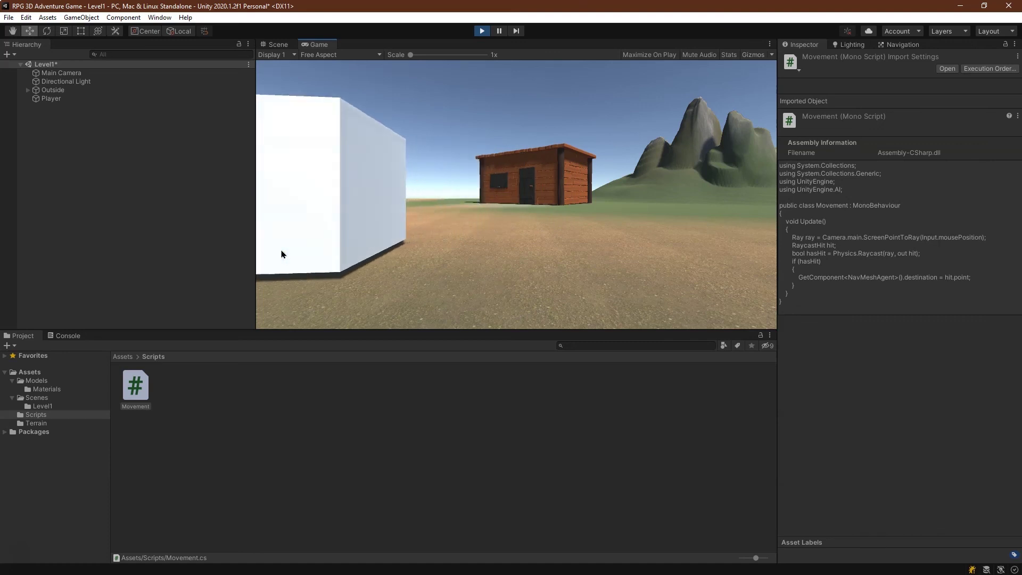
left_click(707, 216)
left_click(482, 31)
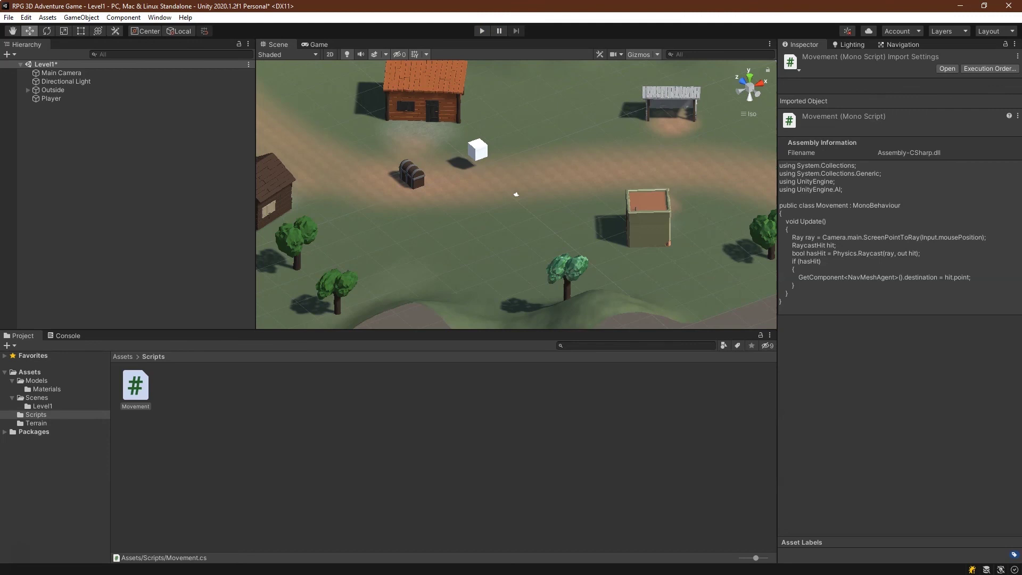
Switch to Visual Studio and add an empty private void MoveToCursor() method below Update in the Movement script
left_click(984, 5)
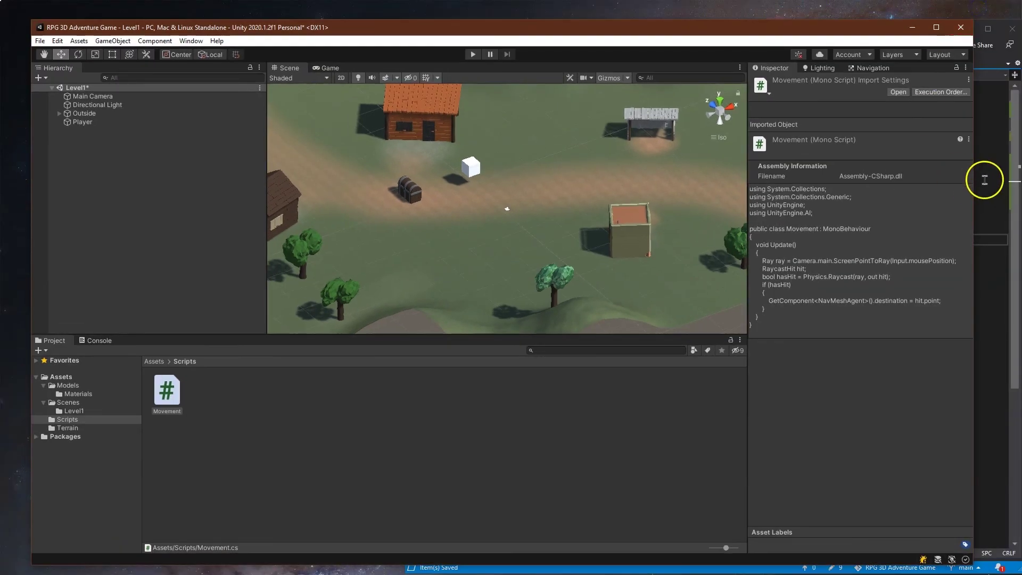
left_click(984, 180)
left_click(617, 190)
left_click(609, 192)
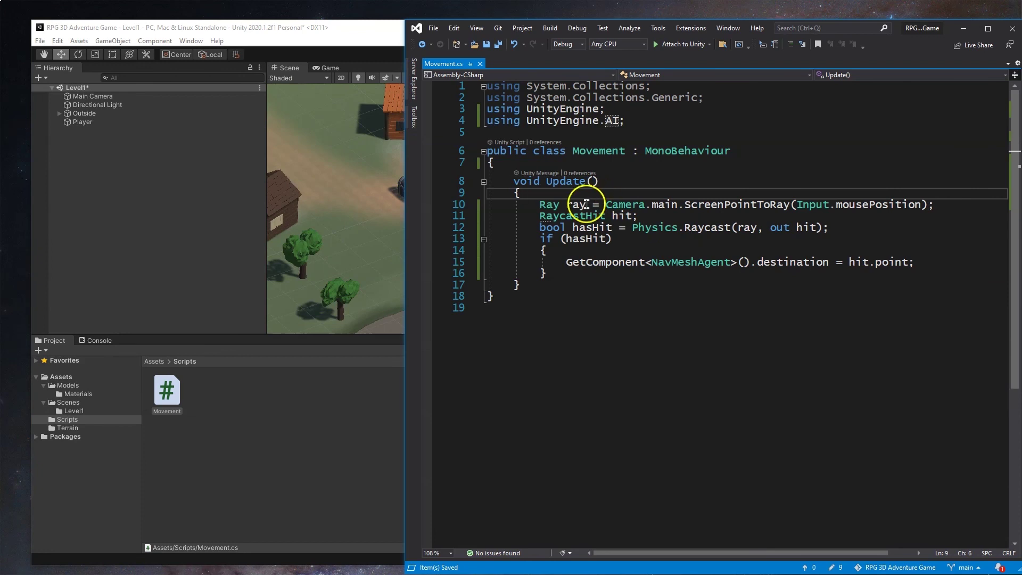
left_click(539, 288)
key("Return")
key("Return")
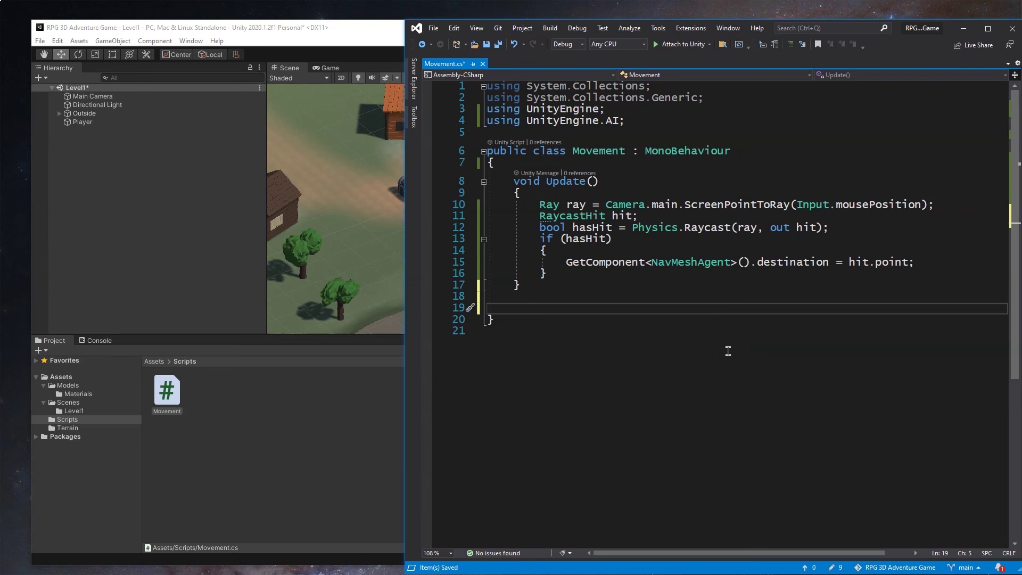
type("private void Move")
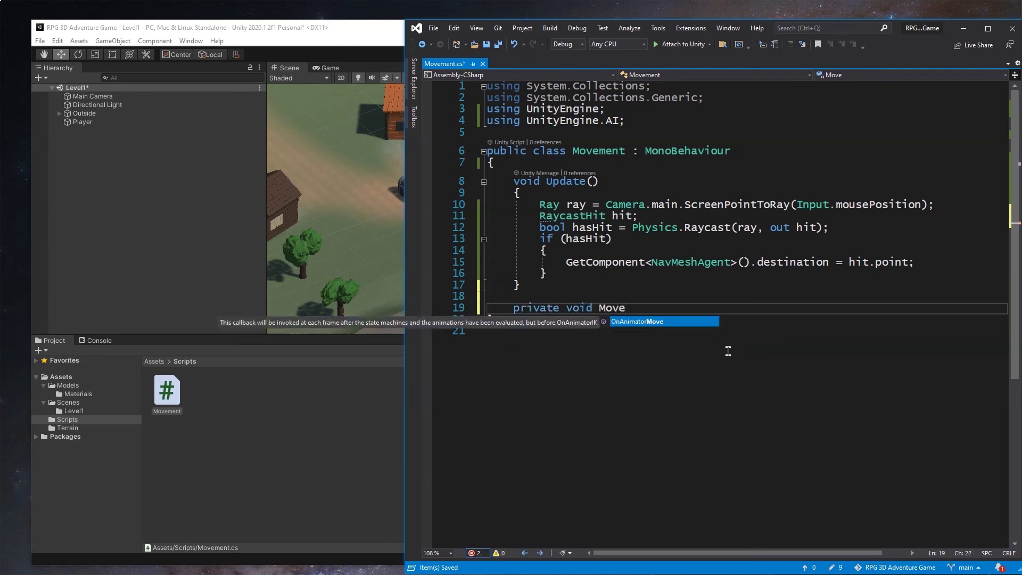
type("To")
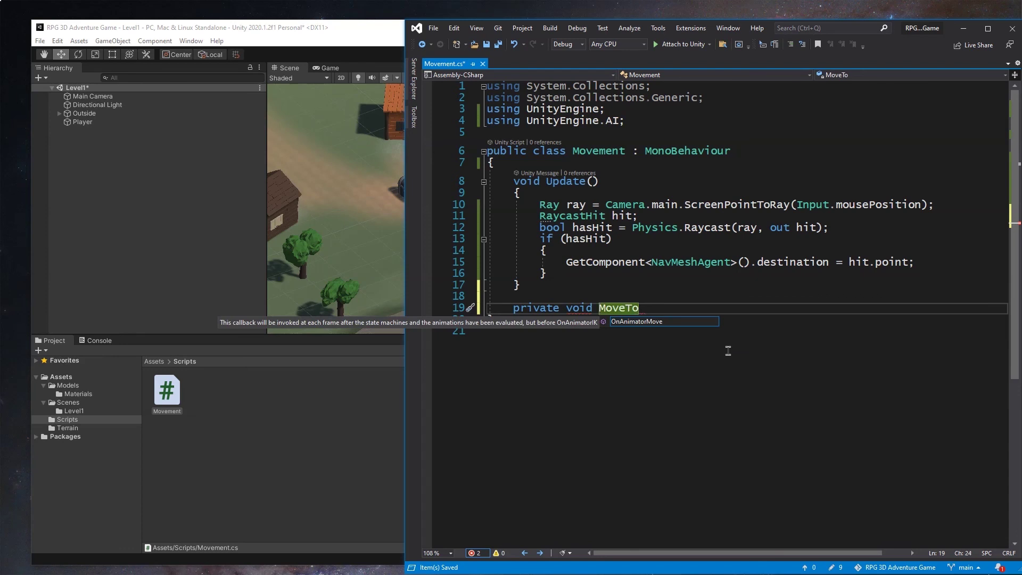
type("Curso")
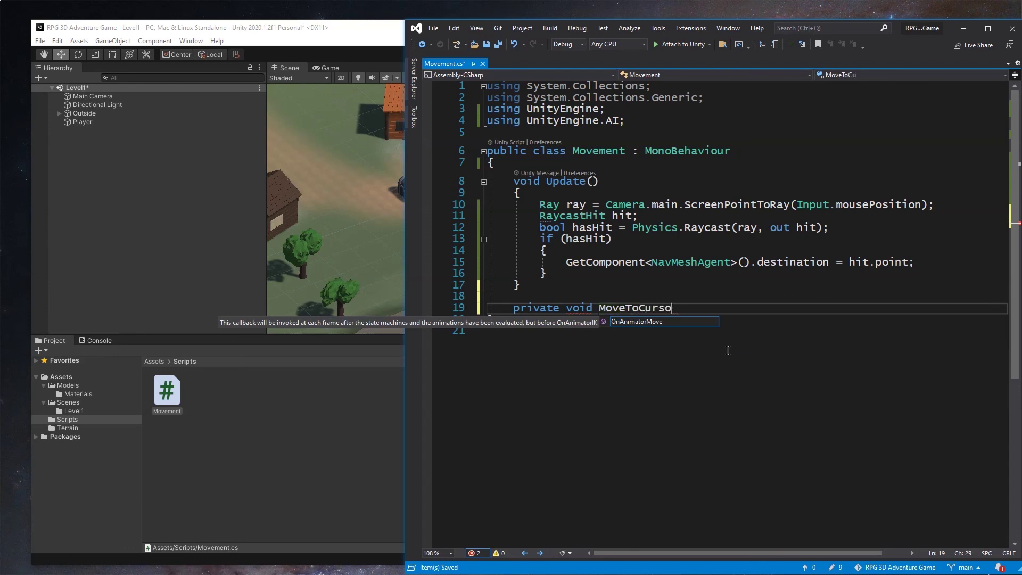
type("r(")
type("{")
key("Return")
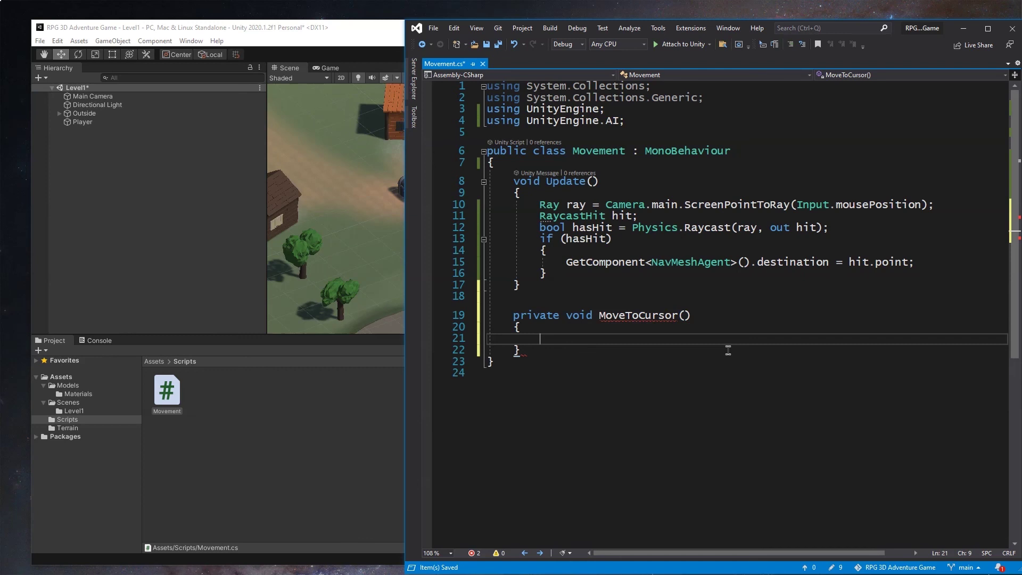
Move the raycast and NavMeshAgent destination code out of Update into the body of MoveToCursor
left_click_drag(575, 279, 541, 204)
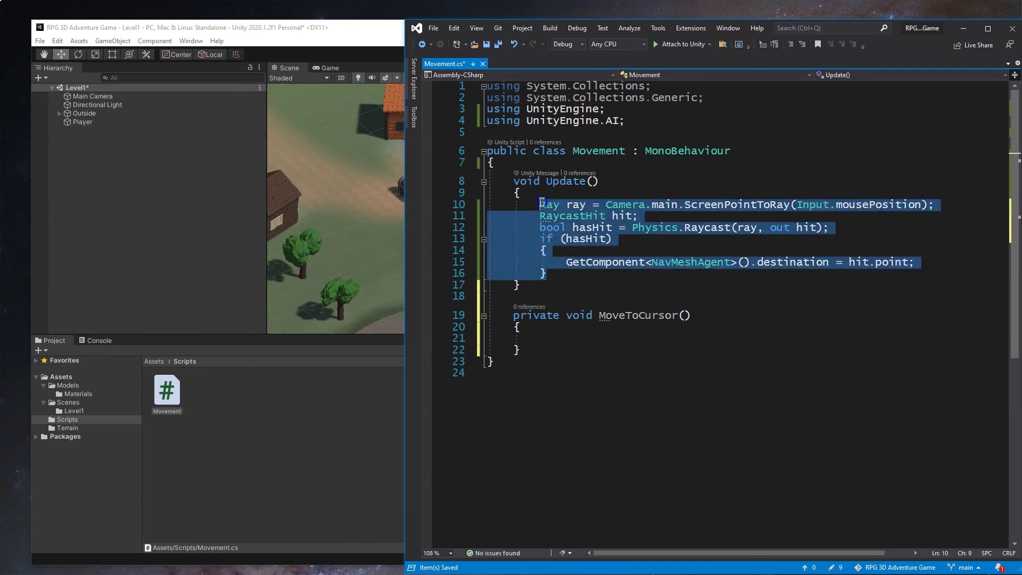
key("ctrl+x")
left_click(570, 267)
key("ctrl+v")
Inside Update, add an if (Input.GetMouseButtonDown(0)) block with an empty body
left_click(576, 197)
left_click(630, 212)
left_click(631, 208)
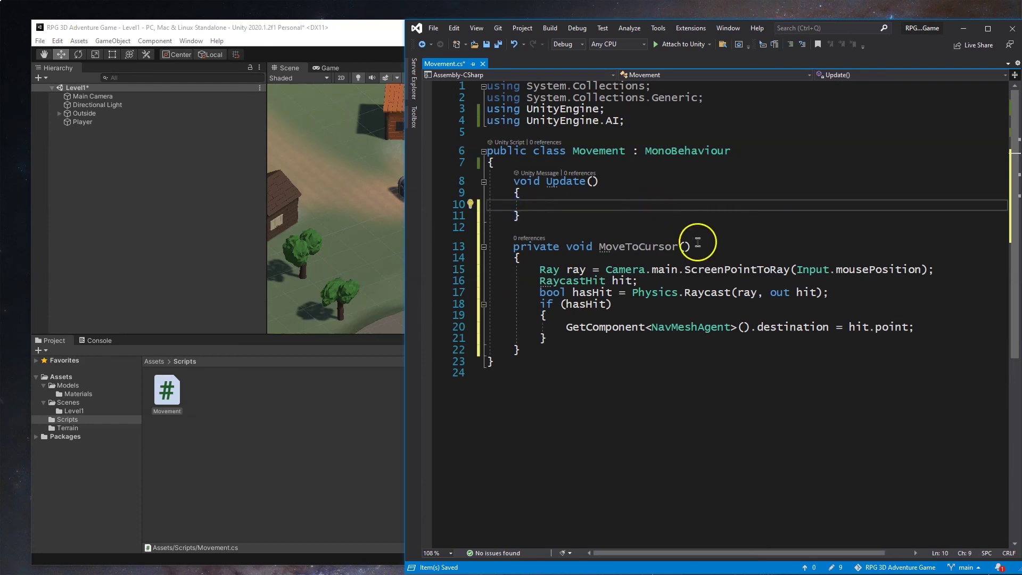
type("if(I")
type("t.mou")
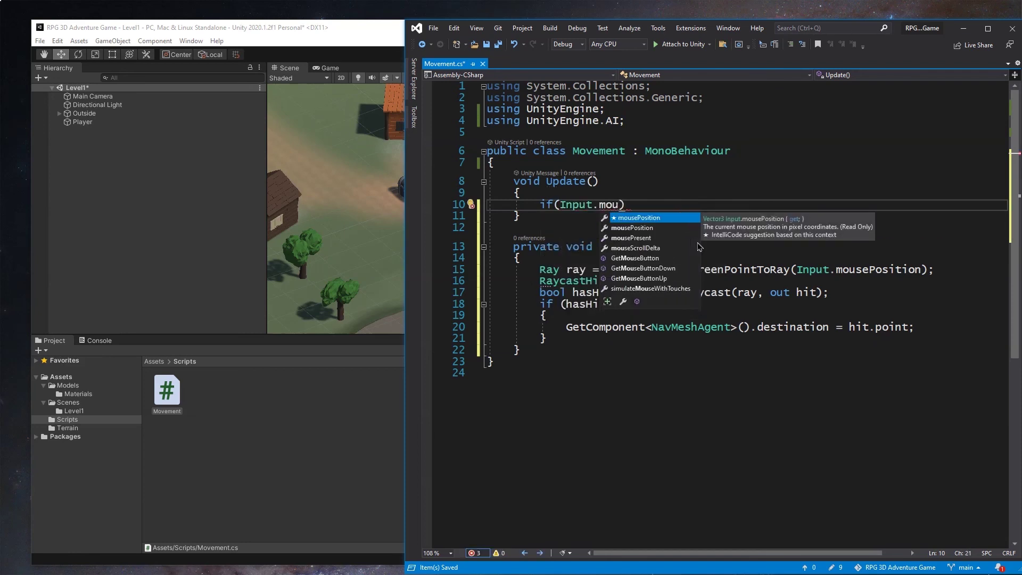
key("Down")
key("Down")
key("Down")
key("Down")
key("Down")
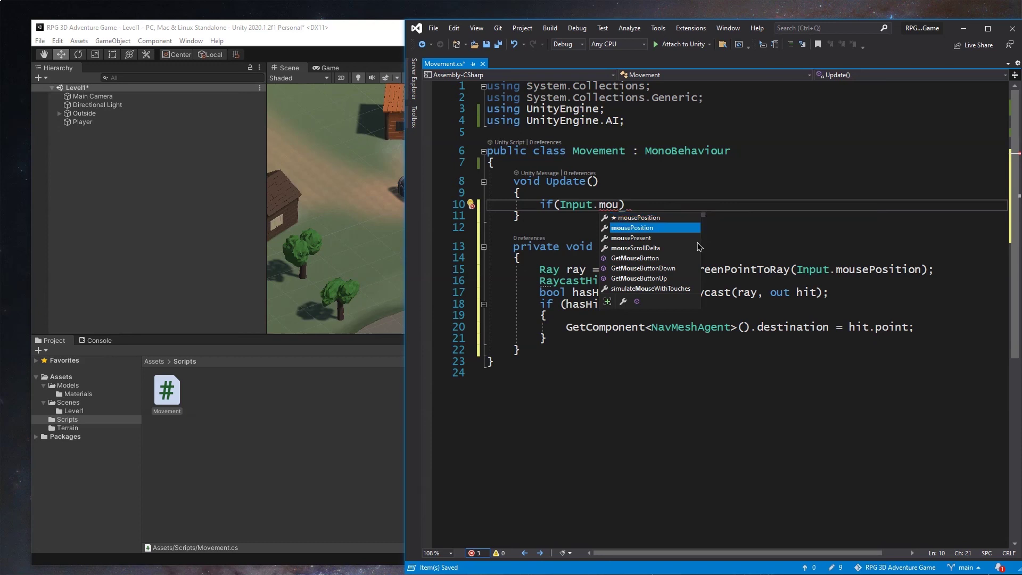
key("Tab")
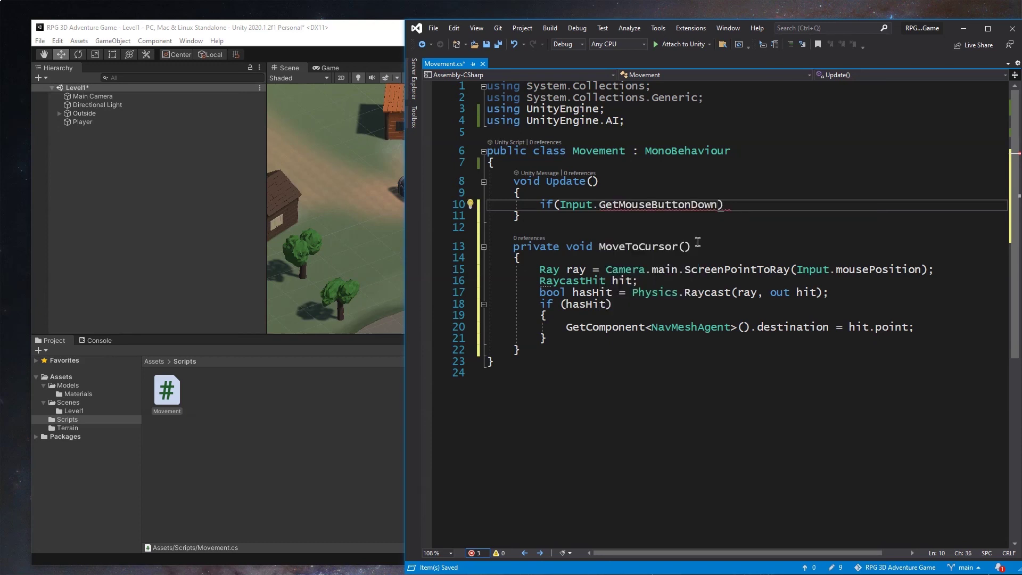
type("(0)){")
key("Return")
Call MoveToCursor(); inside the mouse-button if block and save the Movement script
type("MoveToCursor")
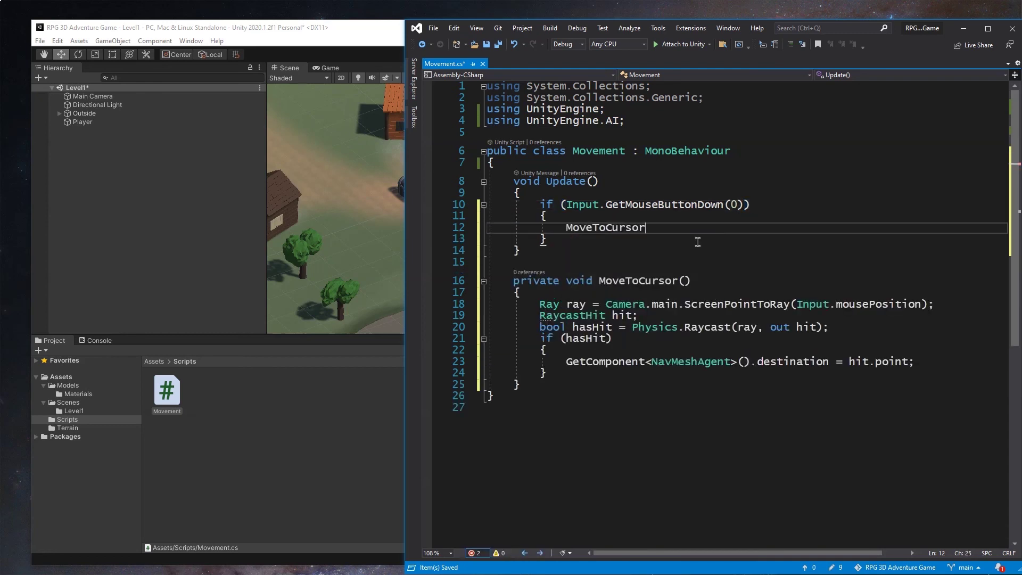
type("();")
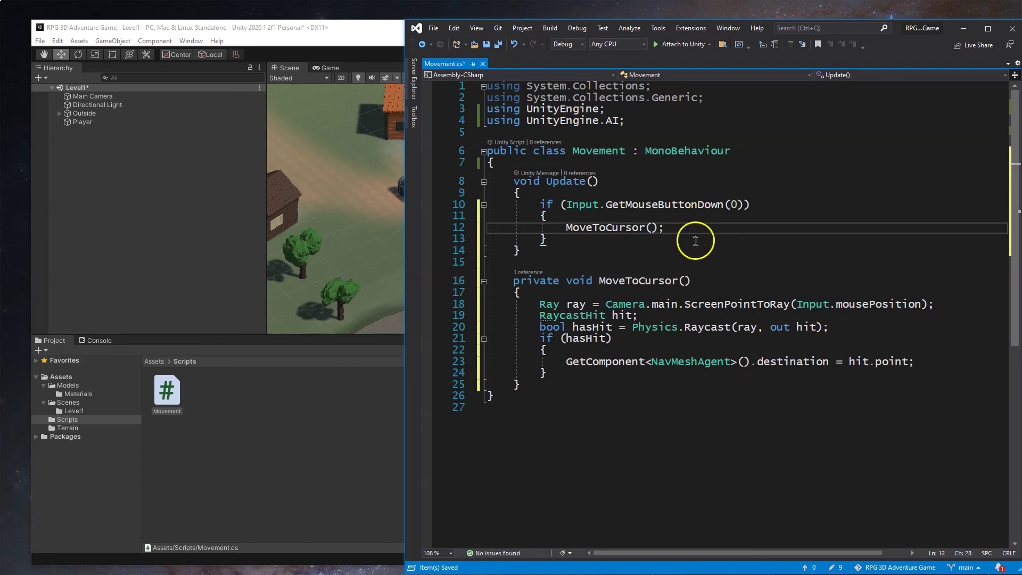
left_click(500, 43)
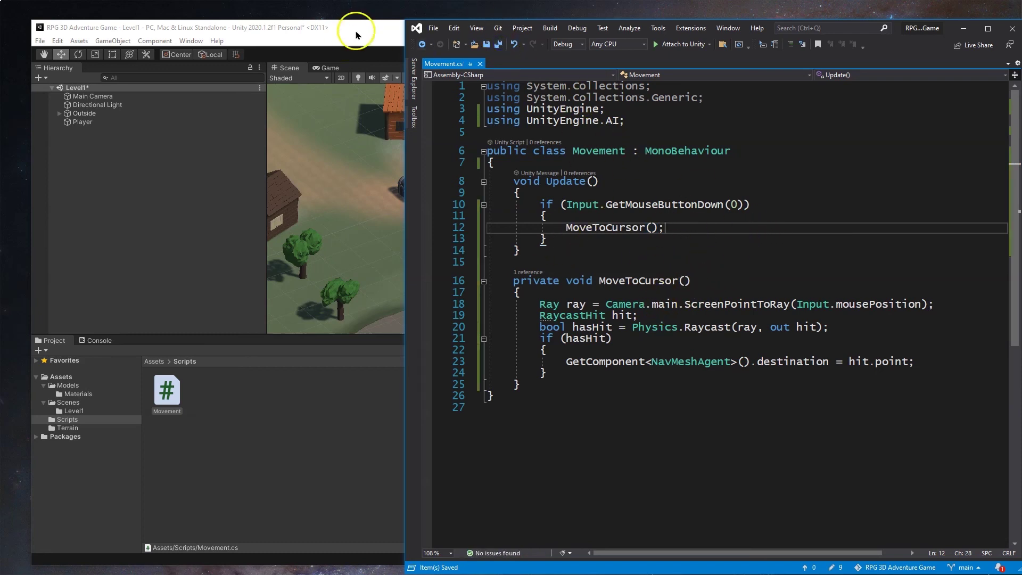
Switch to Unity, raise the Main Camera to about Y 5.25 and tilt it down to an X rotation of about 18.2 degrees
left_click(400, 41)
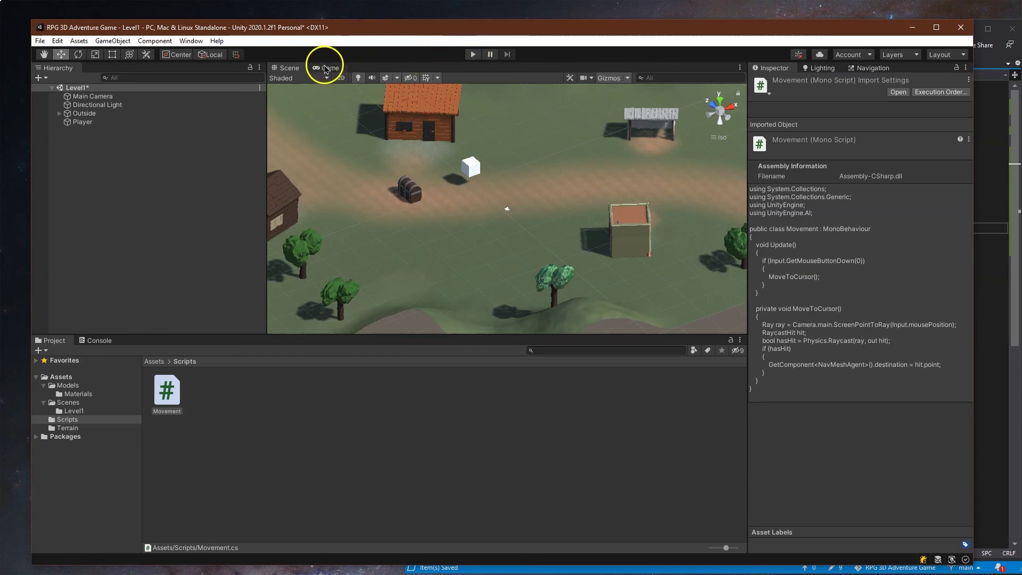
left_click(95, 98)
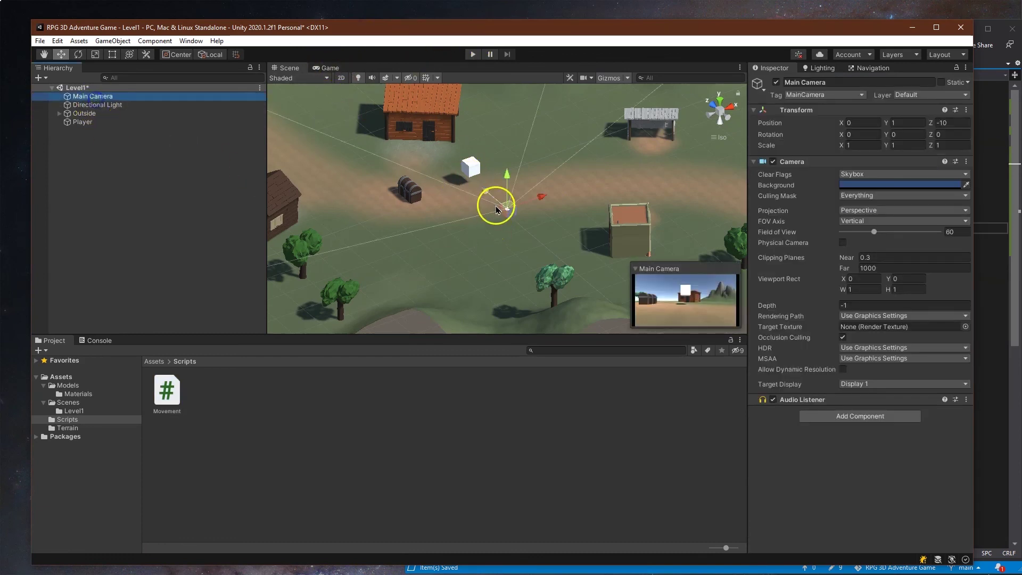
left_click_drag(506, 185, 506, 161)
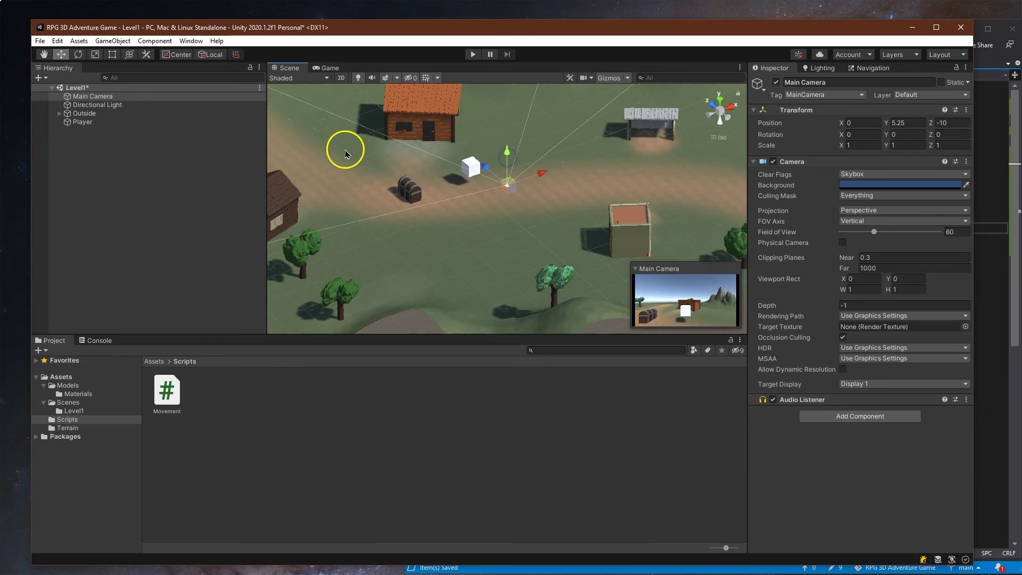
key("e")
left_click_drag(520, 167, 505, 146)
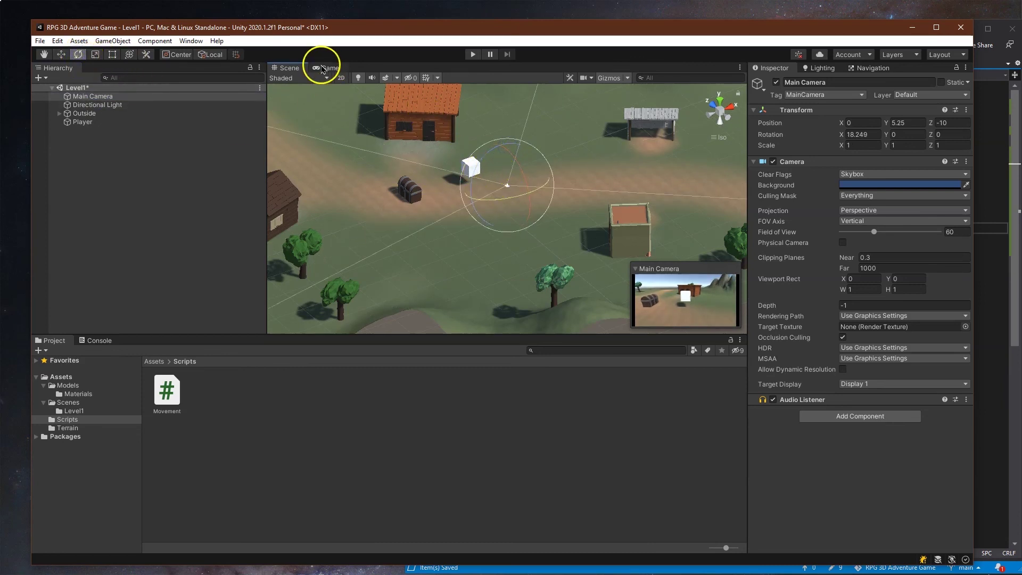
Play-test the level in the maximized editor by directing the Player cube to various spots around the chest and the house
left_click(479, 58)
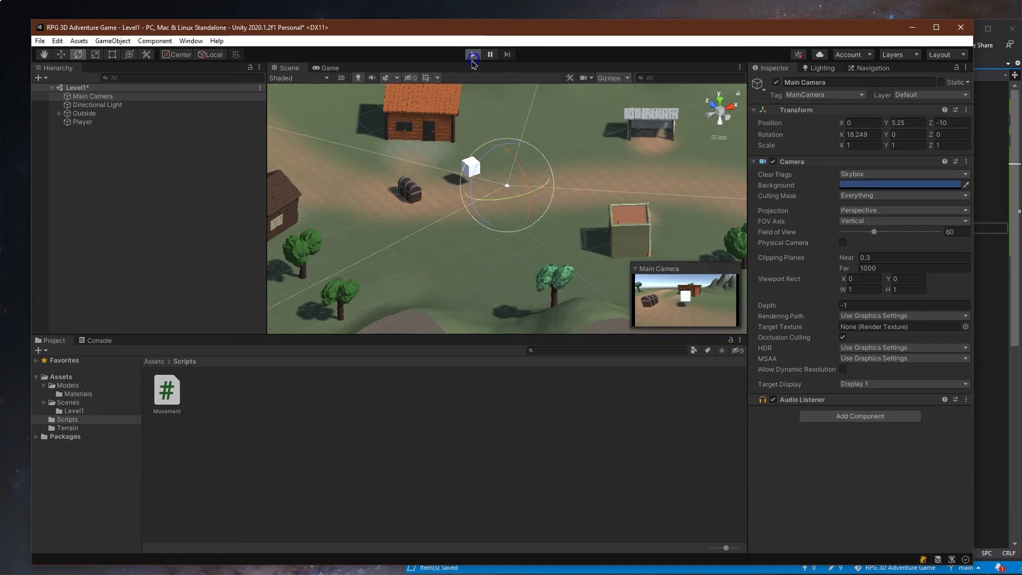
left_click(936, 27)
left_click(609, 240)
left_click(713, 142)
left_click(507, 268)
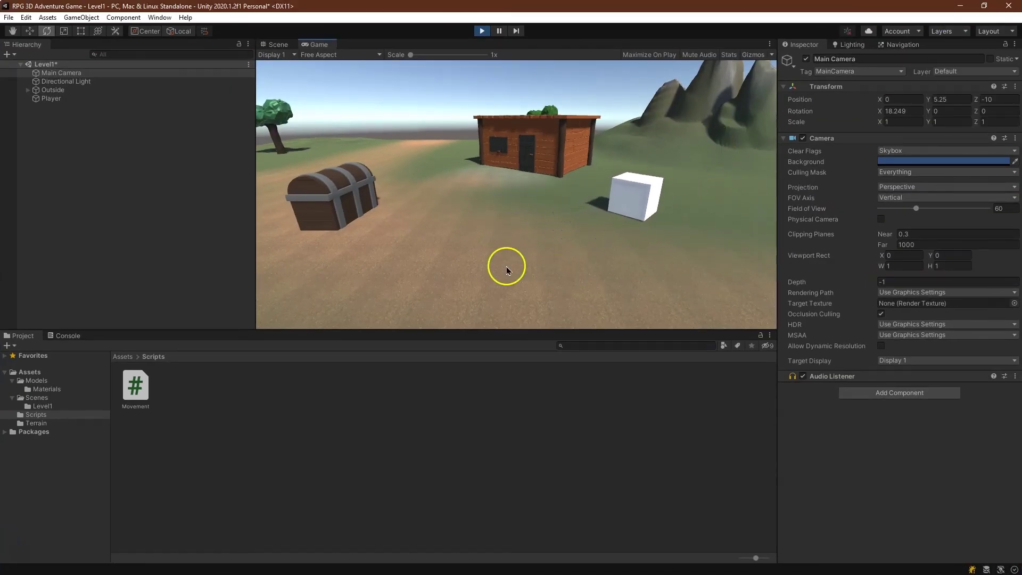
left_click(327, 244)
left_click(565, 161)
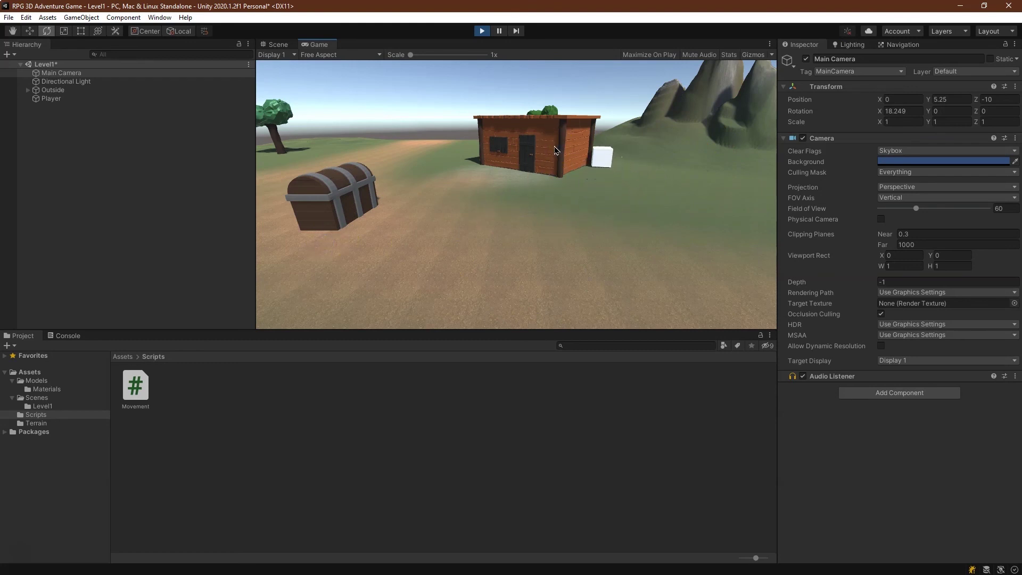
left_click(506, 183)
left_click(529, 203)
left_click(522, 172)
left_click(494, 176)
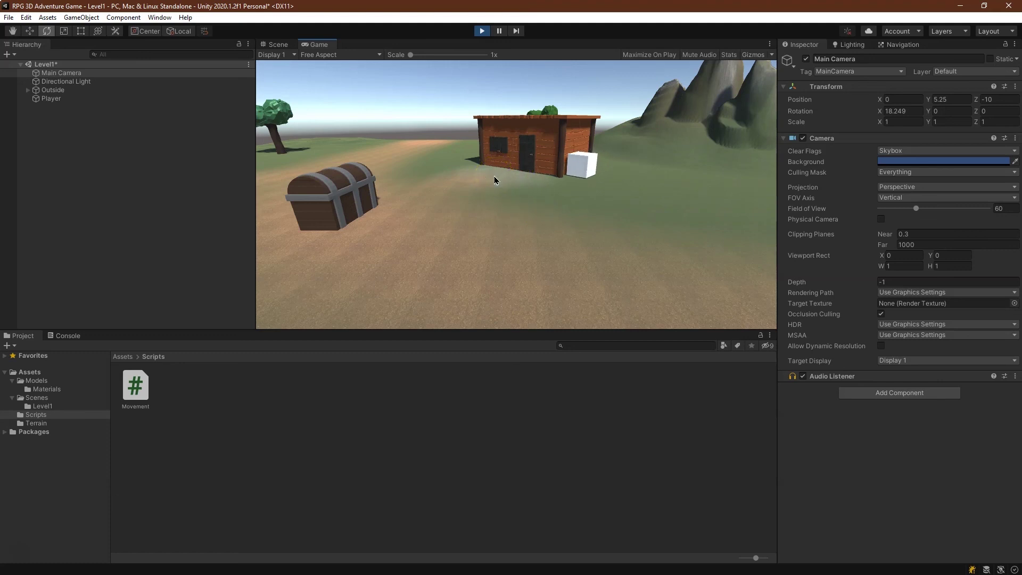
left_click(445, 254)
left_click(438, 256)
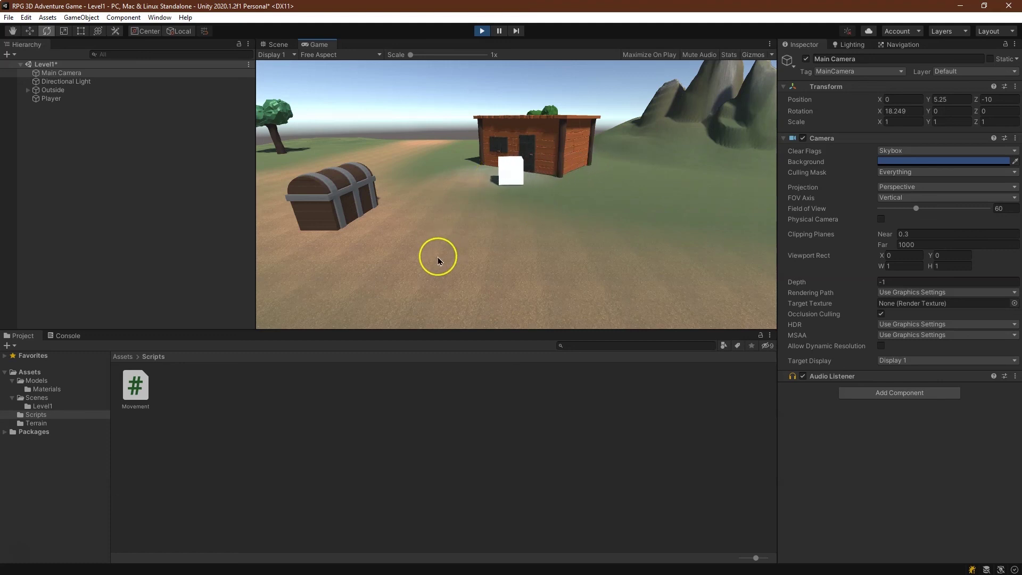